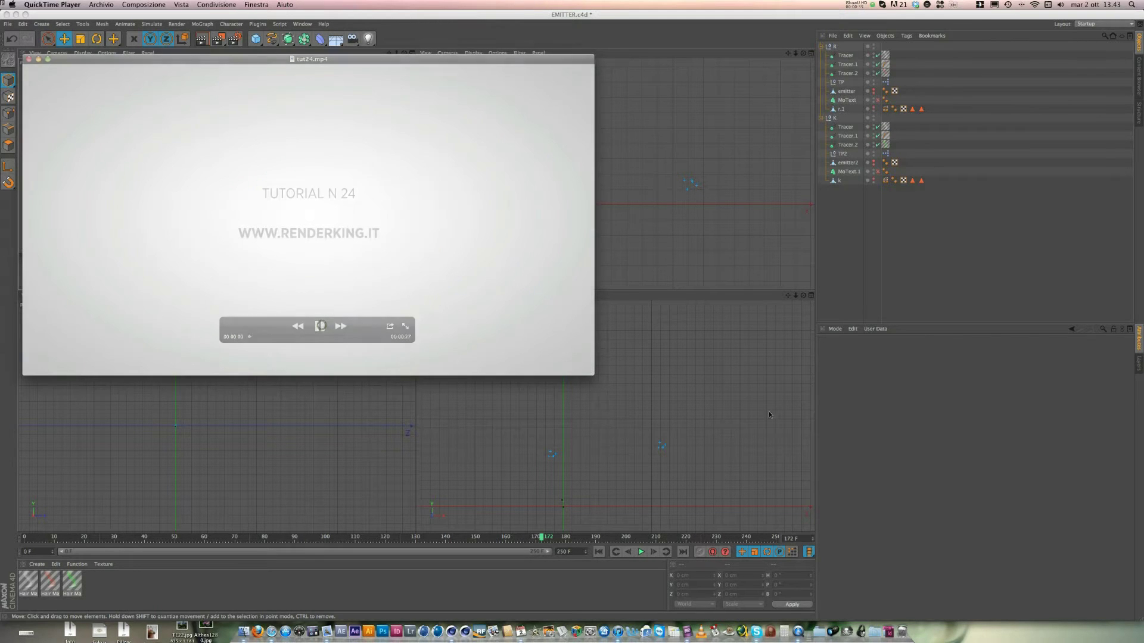
Step: Switch to Cinema 4D and play the EMITTER.c4d animation from its first frame
{"action": "left_click", "coordinate": [852, 412]}
{"action": "left_click", "coordinate": [598, 552]}
{"action": "left_click", "coordinate": [642, 553]}
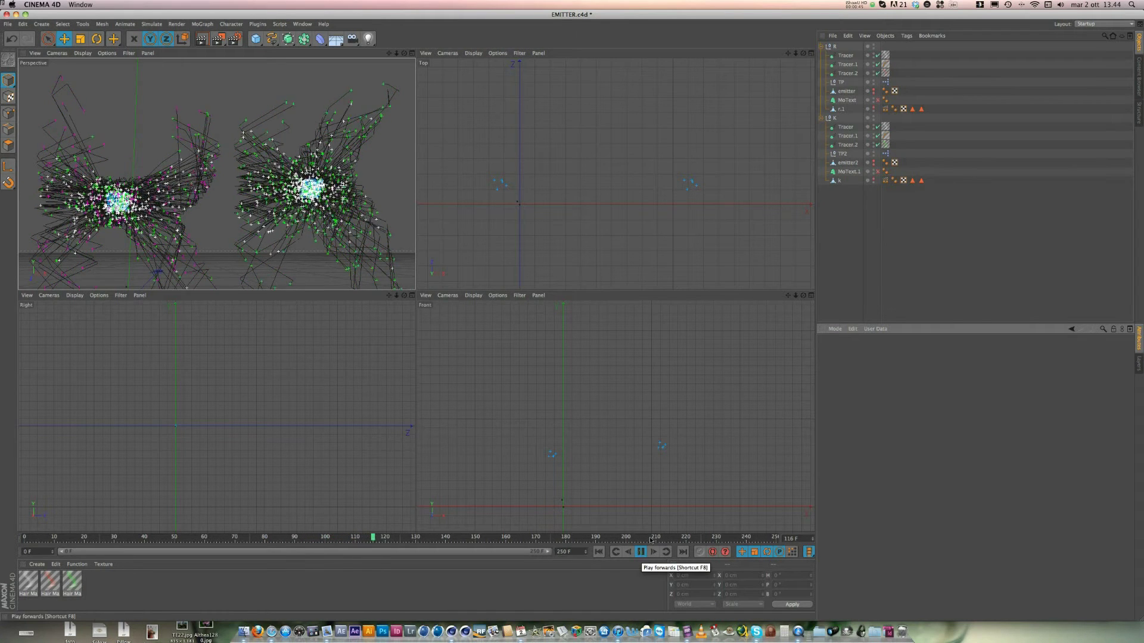
Step: Create a new project and add a Plane primitive to it
{"action": "key", "text": "super+n"}
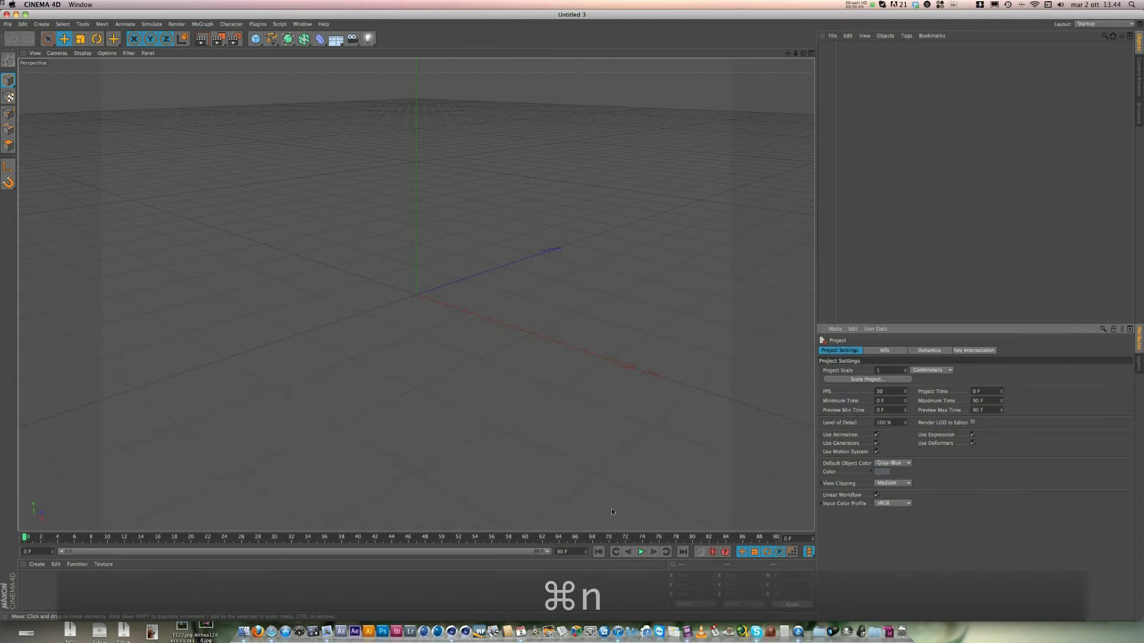
{"action": "left_click", "coordinate": [252, 41]}
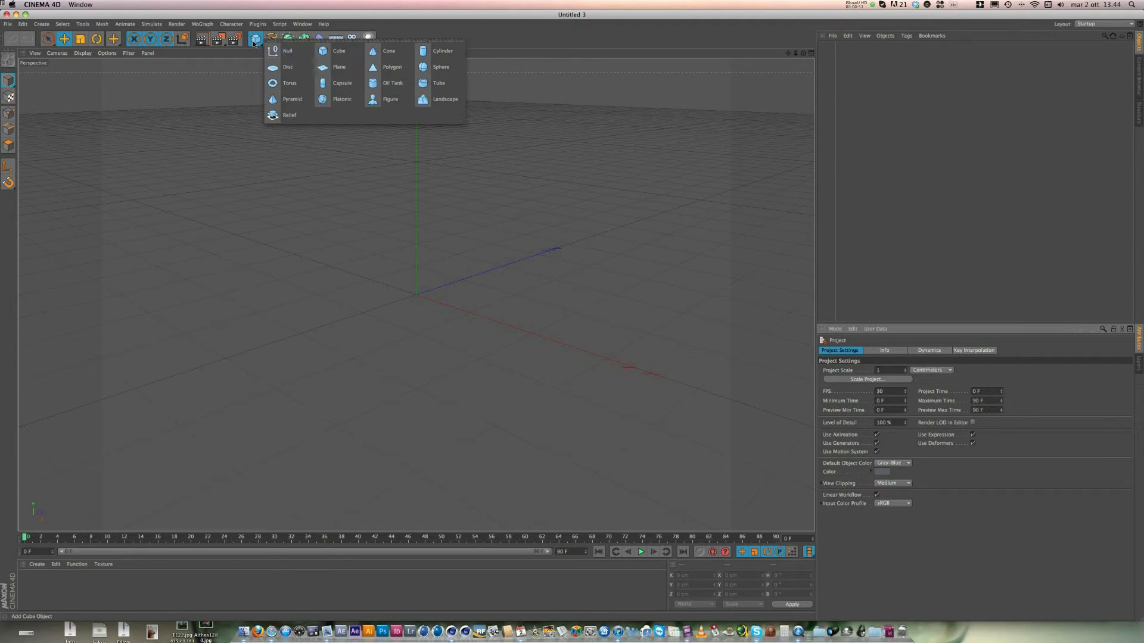
{"action": "left_click", "coordinate": [345, 69]}
Step: Add a MoText object and set its text to R
{"action": "left_click", "coordinate": [233, 24]}
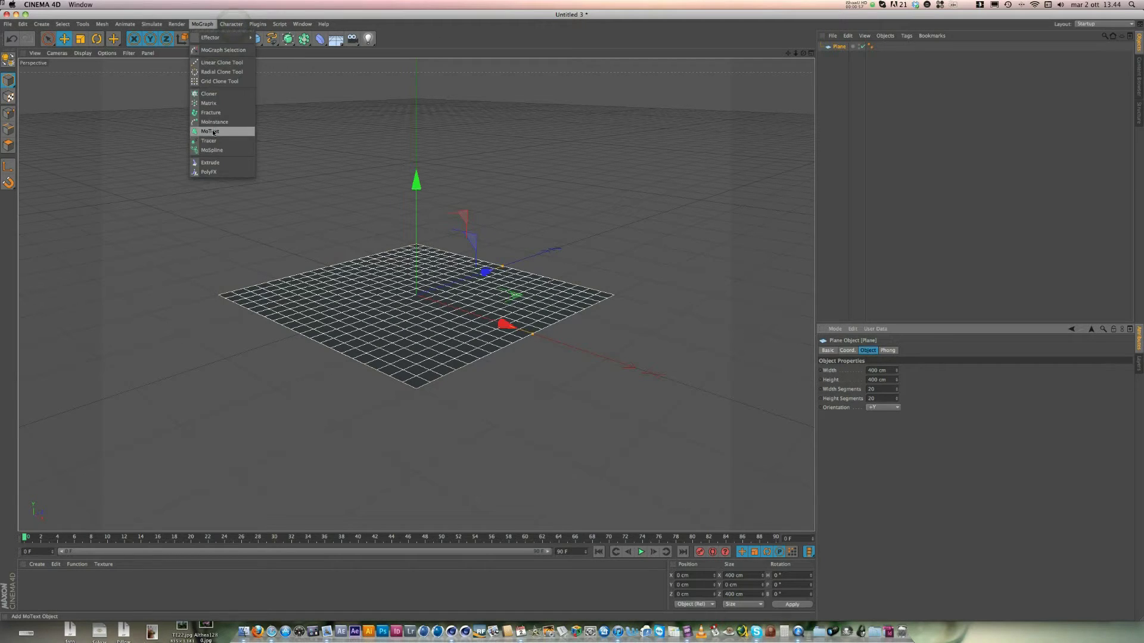
{"action": "left_click", "coordinate": [214, 133]}
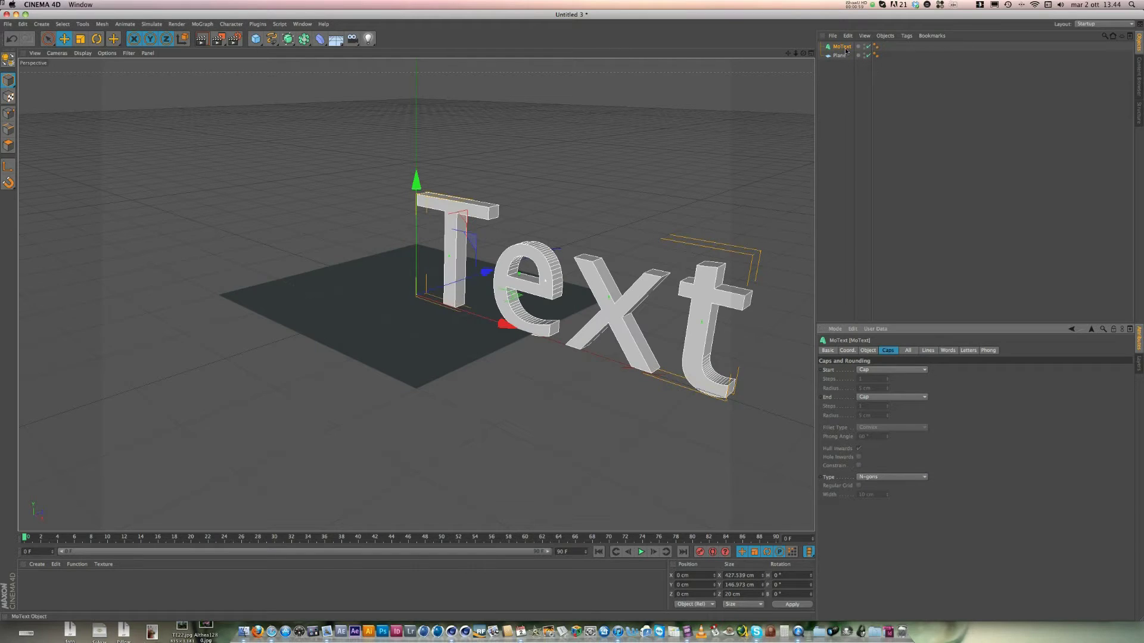
{"action": "left_click", "coordinate": [907, 350]}
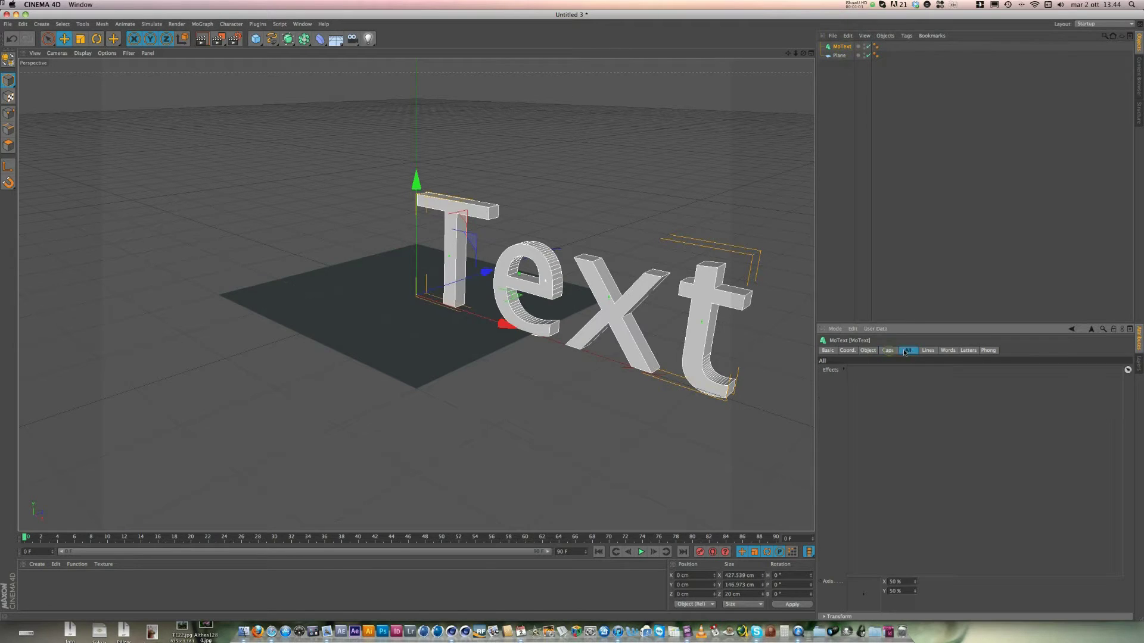
{"action": "left_click", "coordinate": [868, 351]}
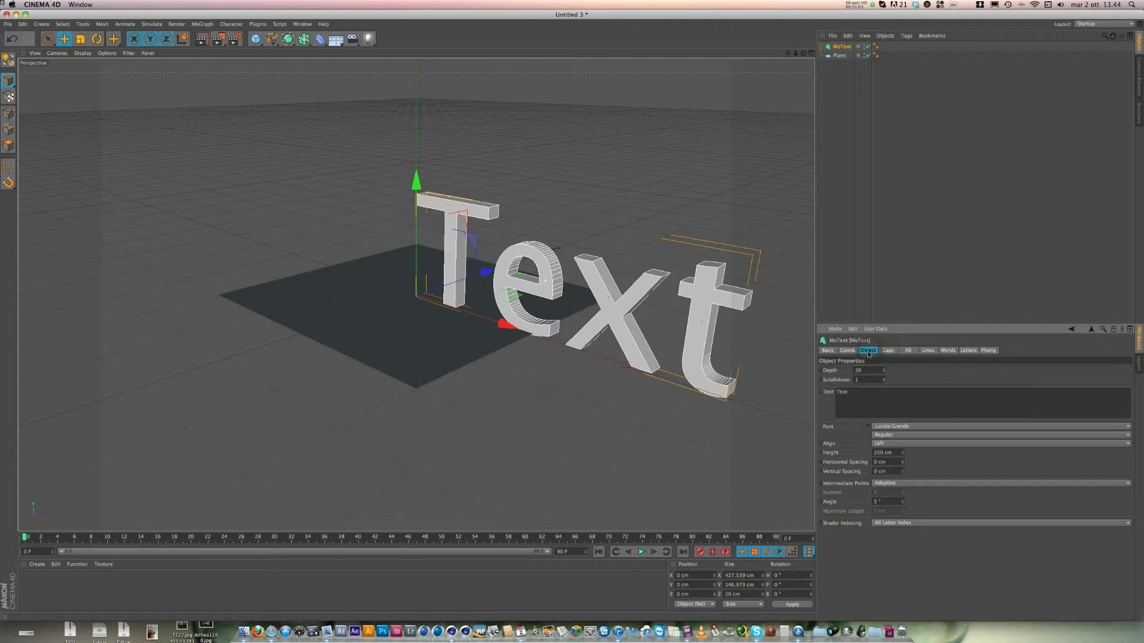
{"action": "type", "text": "R"}
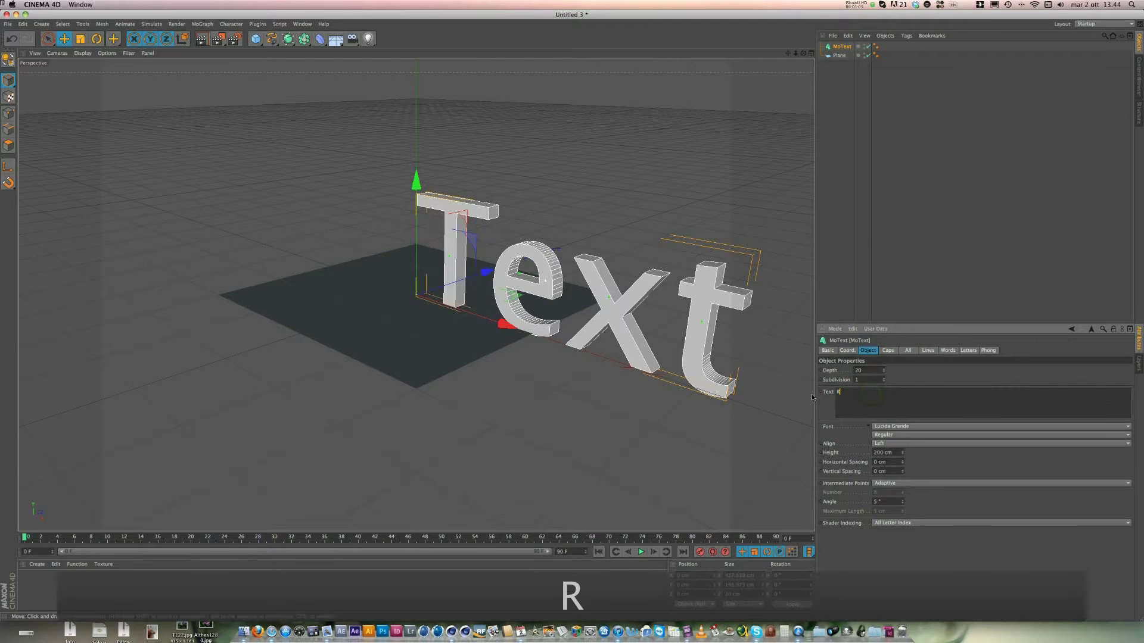
{"action": "left_click", "coordinate": [841, 47]}
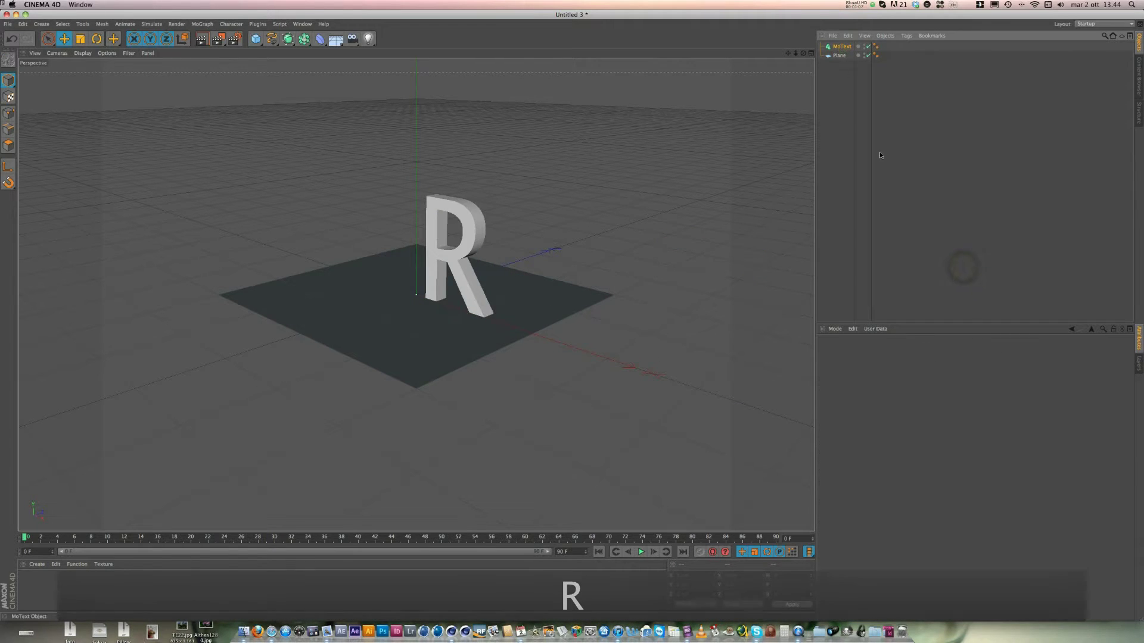
Step: Try Gotham Rounded Light as the font of the letter R
{"action": "left_click", "coordinate": [924, 426]}
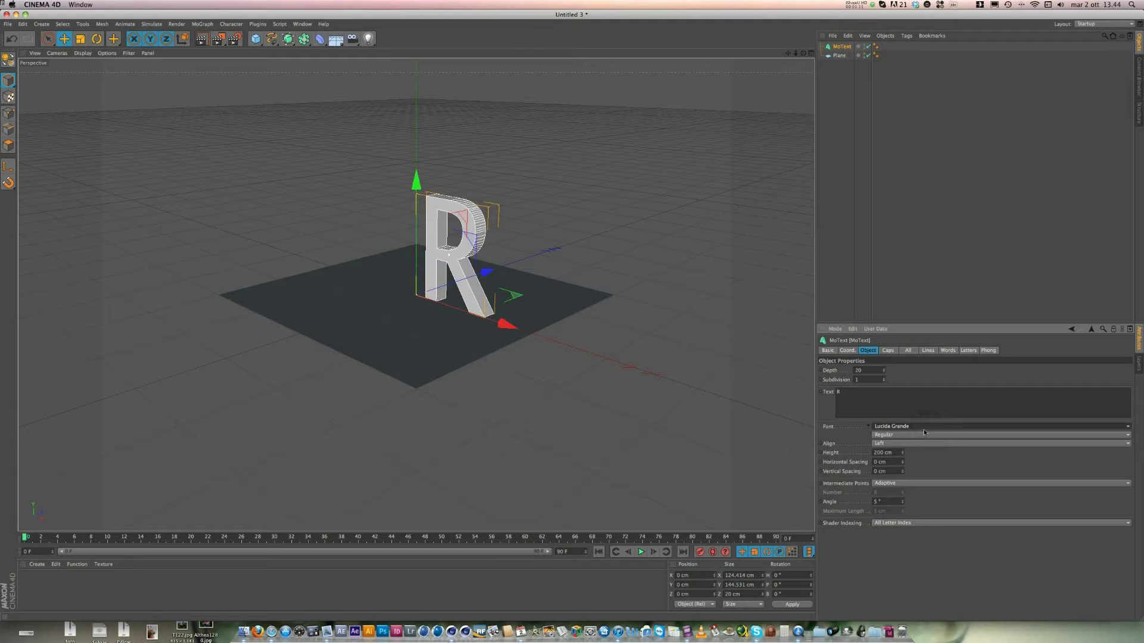
{"action": "left_click", "coordinate": [924, 428]}
{"action": "scroll", "coordinate": [933, 349], "scroll_direction": "up", "scroll_amount": 10}
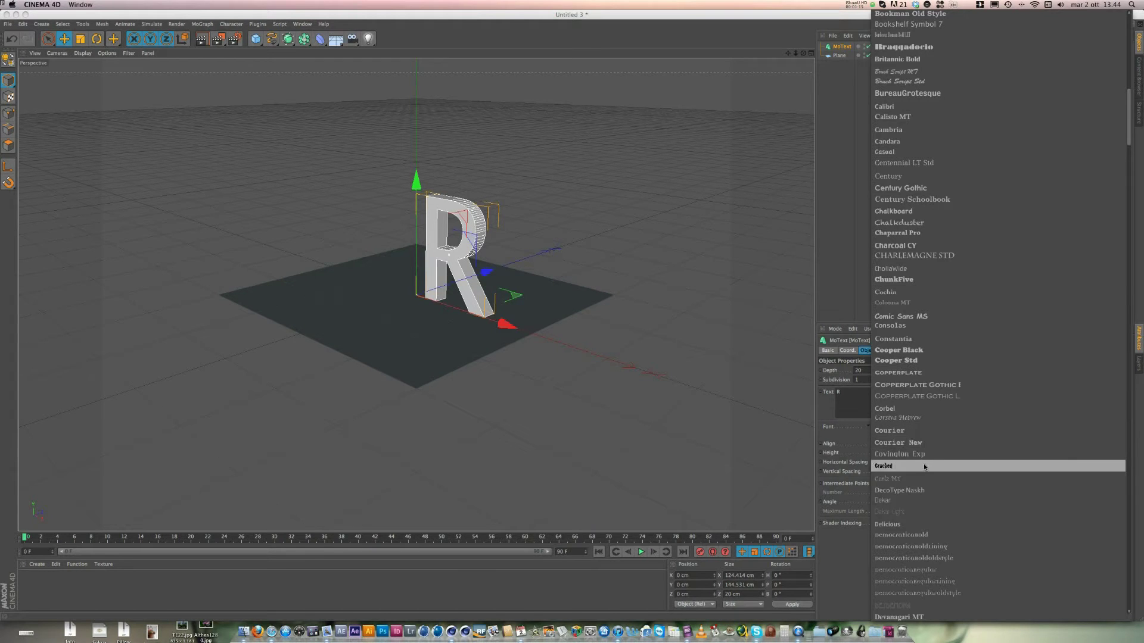
{"action": "scroll", "coordinate": [930, 430], "scroll_direction": "down", "scroll_amount": 5}
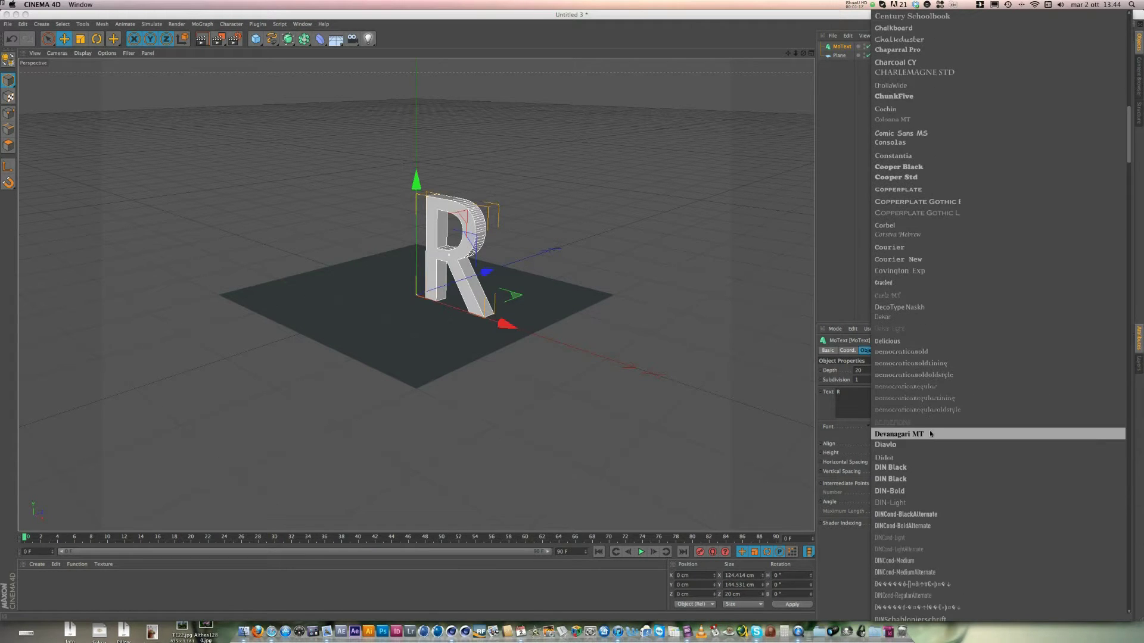
{"action": "scroll", "coordinate": [944, 456], "scroll_direction": "down", "scroll_amount": 15}
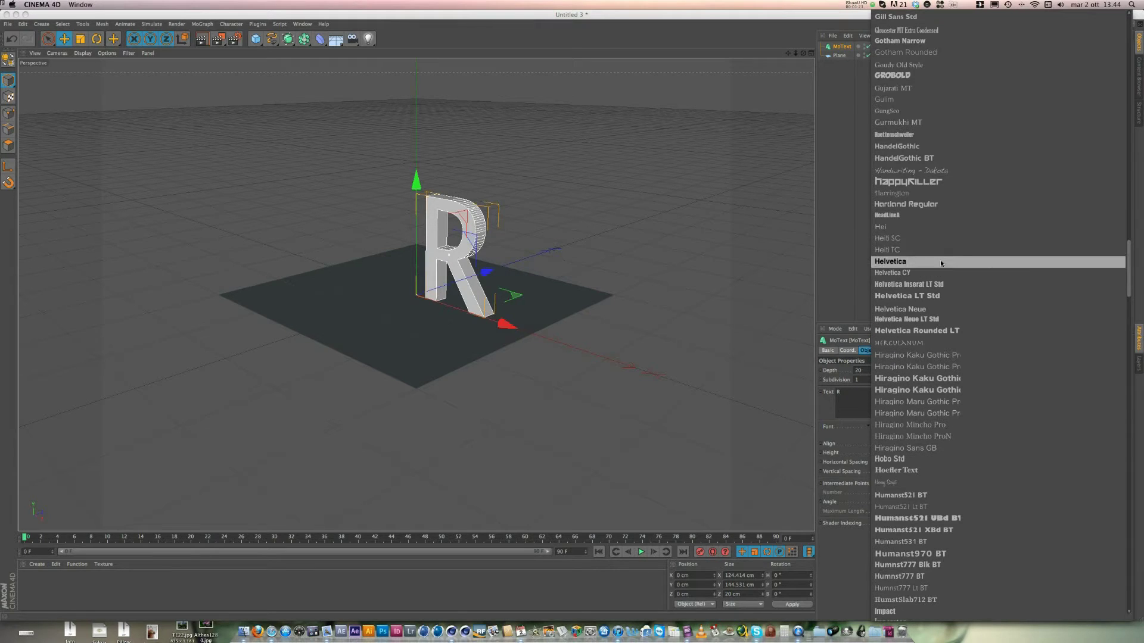
{"action": "left_click", "coordinate": [982, 53]}
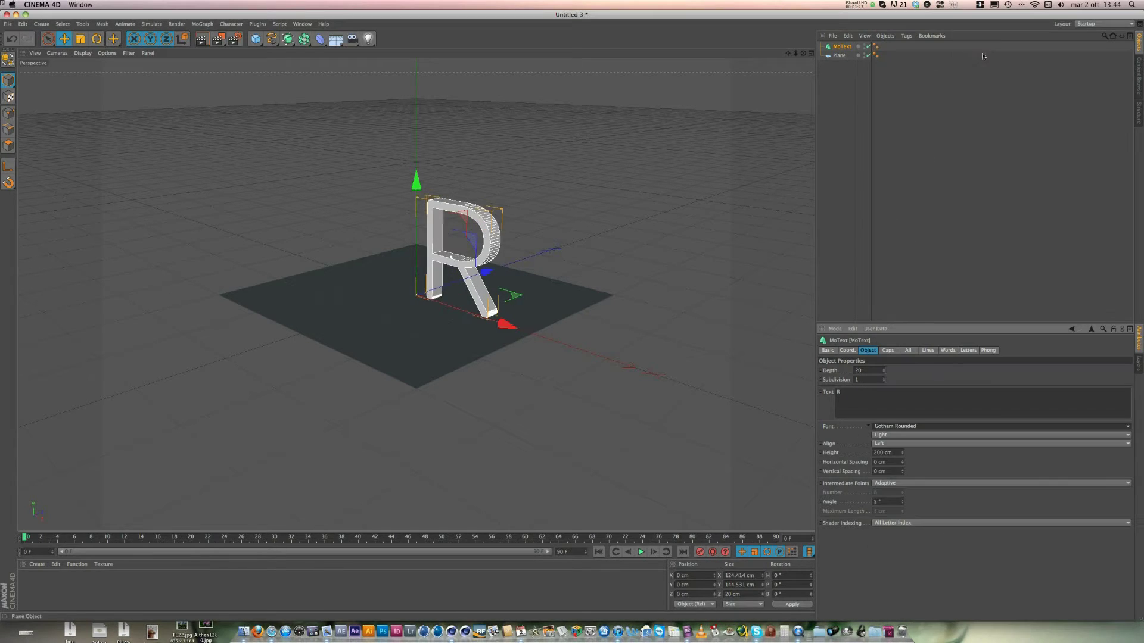
{"action": "left_click", "coordinate": [938, 435]}
{"action": "left_click", "coordinate": [939, 436]}
{"action": "left_click", "coordinate": [956, 400]}
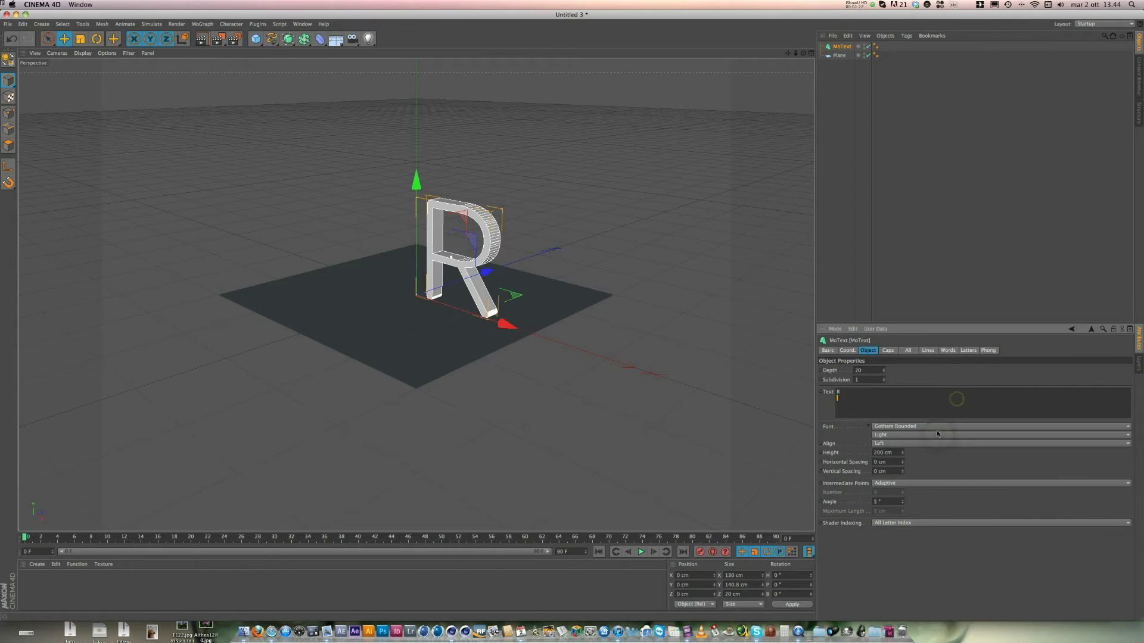
Step: Set the MoText font to Gotham Narrow in the Black style
{"action": "left_click", "coordinate": [937, 427]}
{"action": "left_click", "coordinate": [940, 420]}
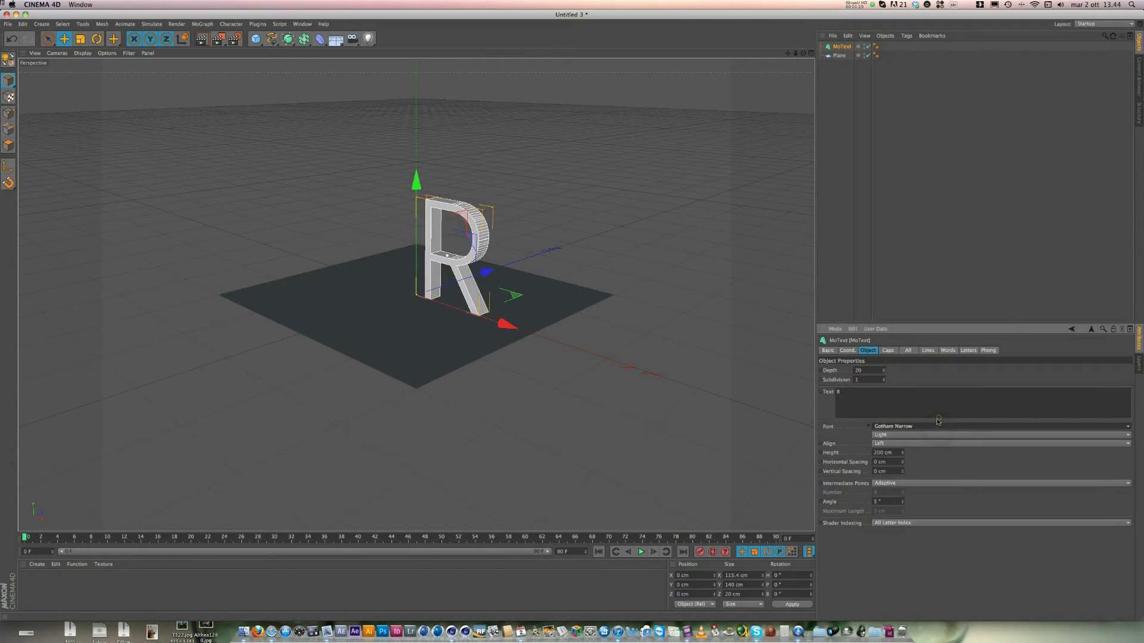
{"action": "left_click", "coordinate": [931, 436]}
{"action": "left_click", "coordinate": [909, 439]}
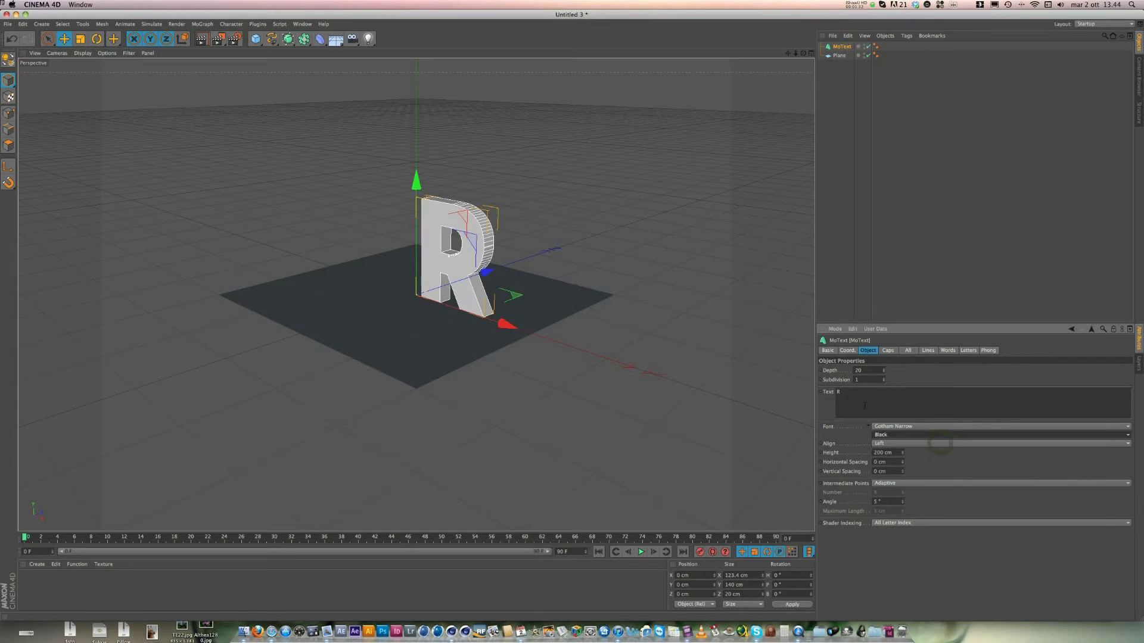
Step: Show all four views and set the MoText extrusion depth to 50
{"action": "left_click", "coordinate": [809, 53]}
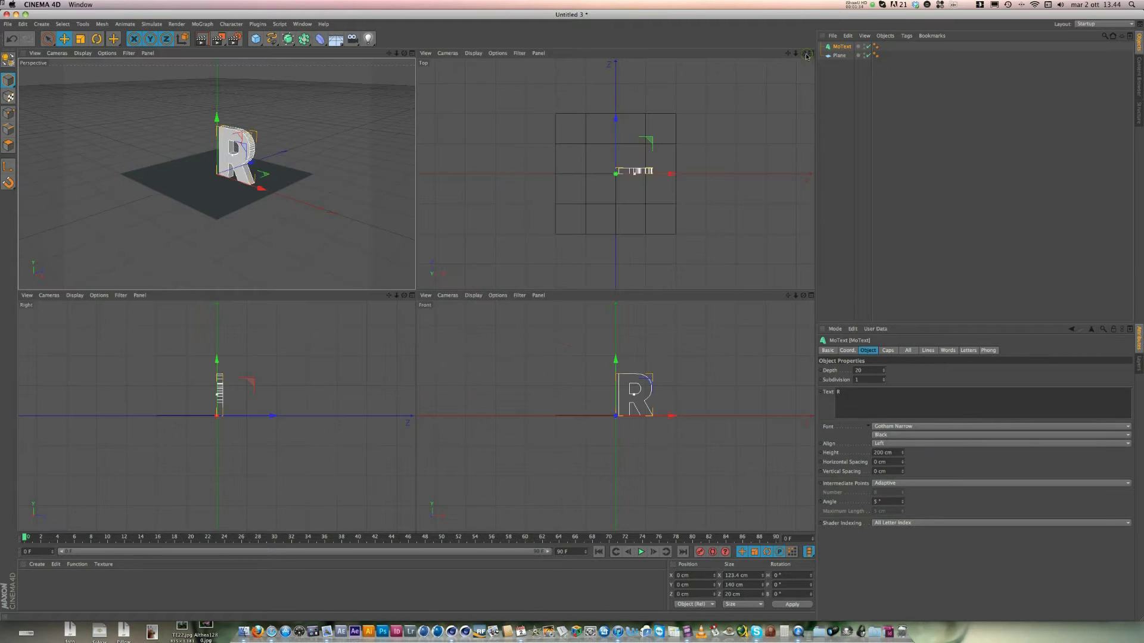
{"action": "scroll", "coordinate": [648, 159], "scroll_direction": "up", "scroll_amount": 5}
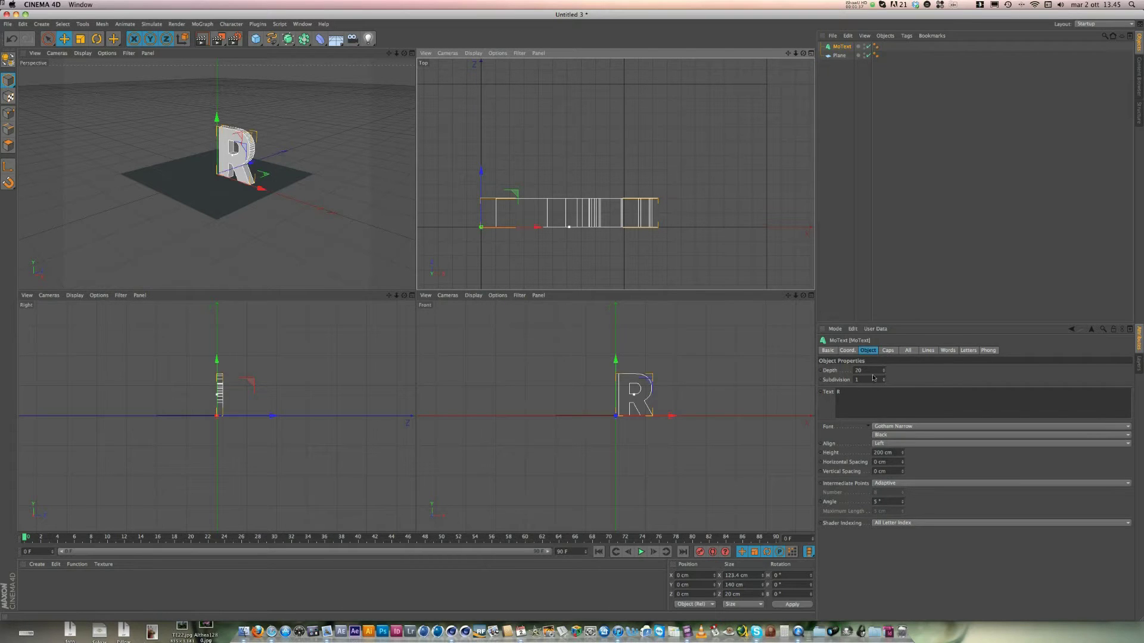
{"action": "left_click_drag", "start_coordinate": [884, 371], "coordinate": [884, 373]}
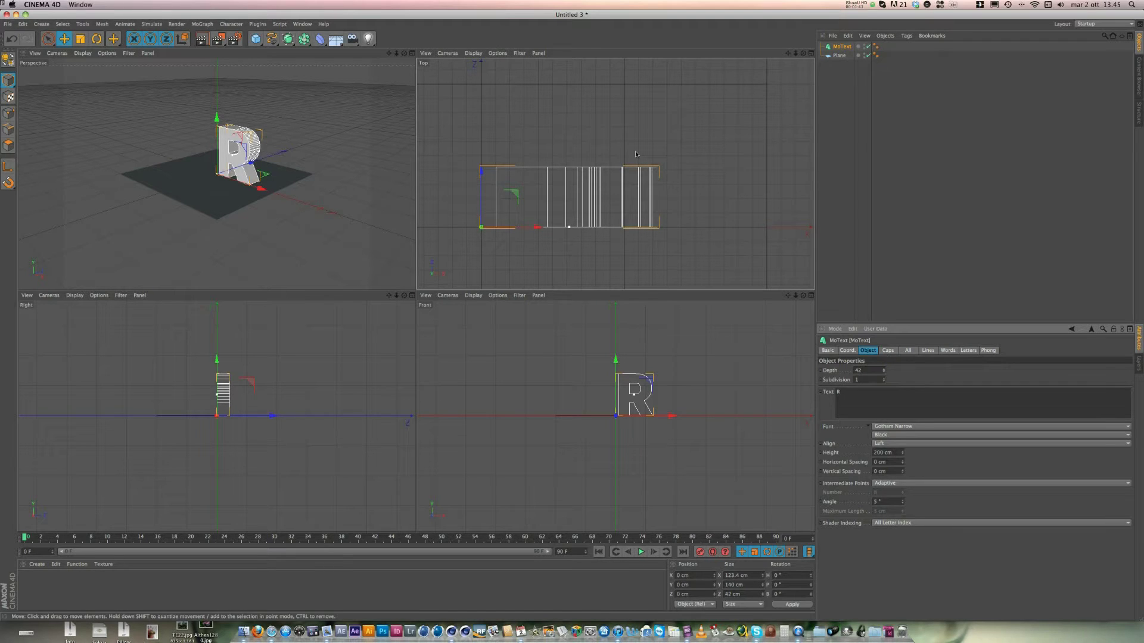
{"action": "left_click_drag", "start_coordinate": [405, 57], "coordinate": [814, 376]}
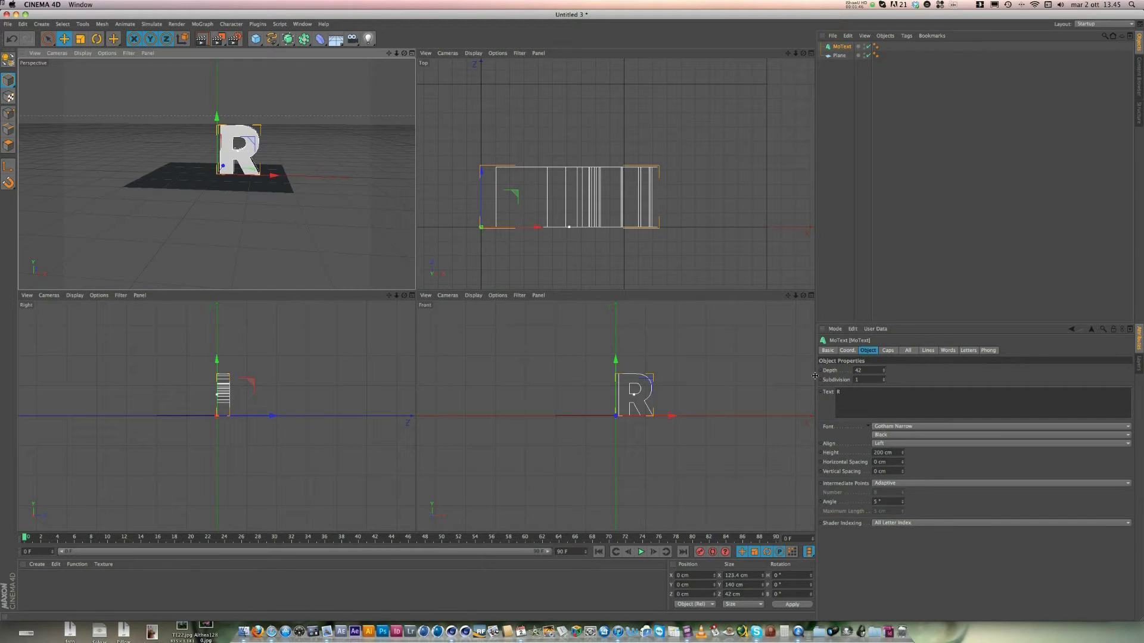
{"action": "double_click", "coordinate": [870, 371]}
{"action": "type", "text": "50"}
{"action": "key", "text": "Return"}
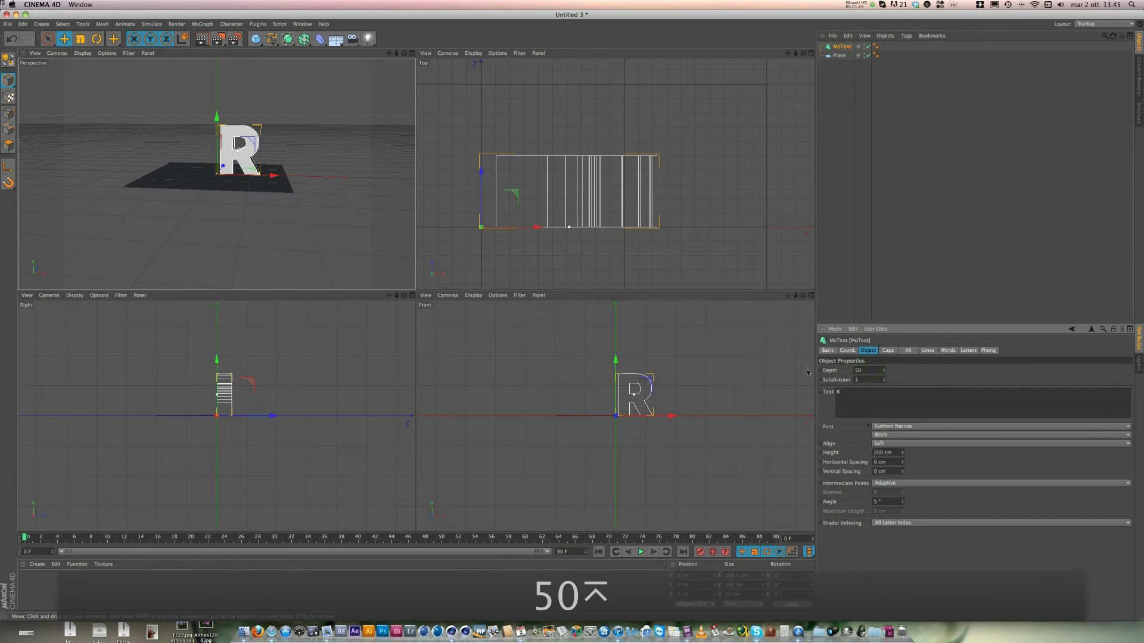
Step: Scale the plane down evenly to about 34 cm by 34 cm
{"action": "left_click", "coordinate": [840, 56]}
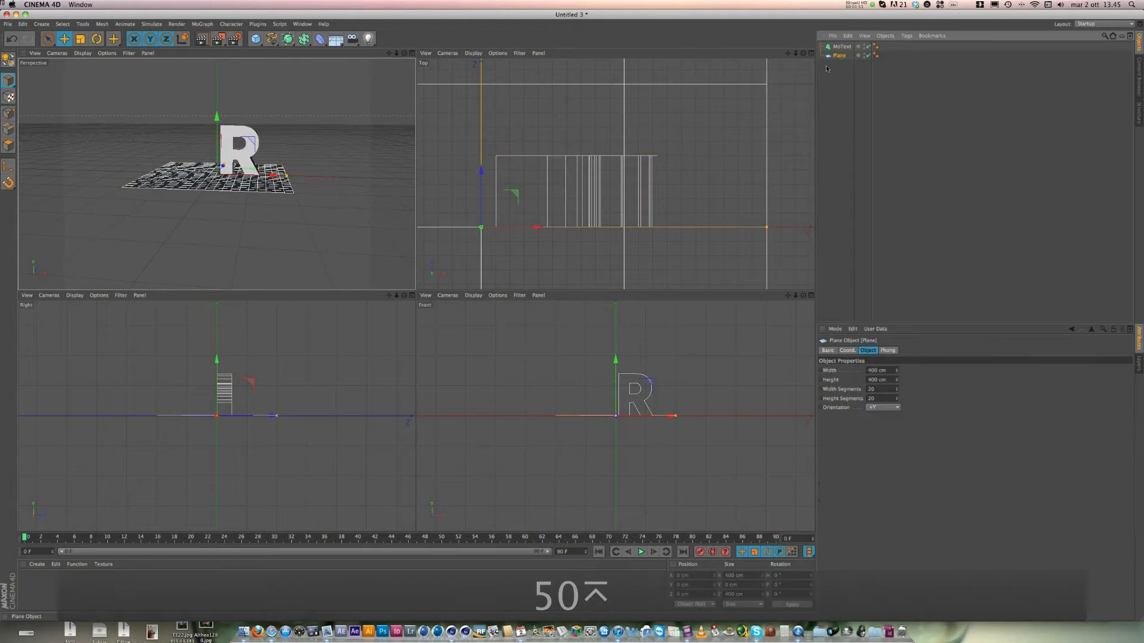
{"action": "left_click", "coordinate": [81, 39]}
{"action": "left_click_drag", "start_coordinate": [662, 206], "coordinate": [441, 290]}
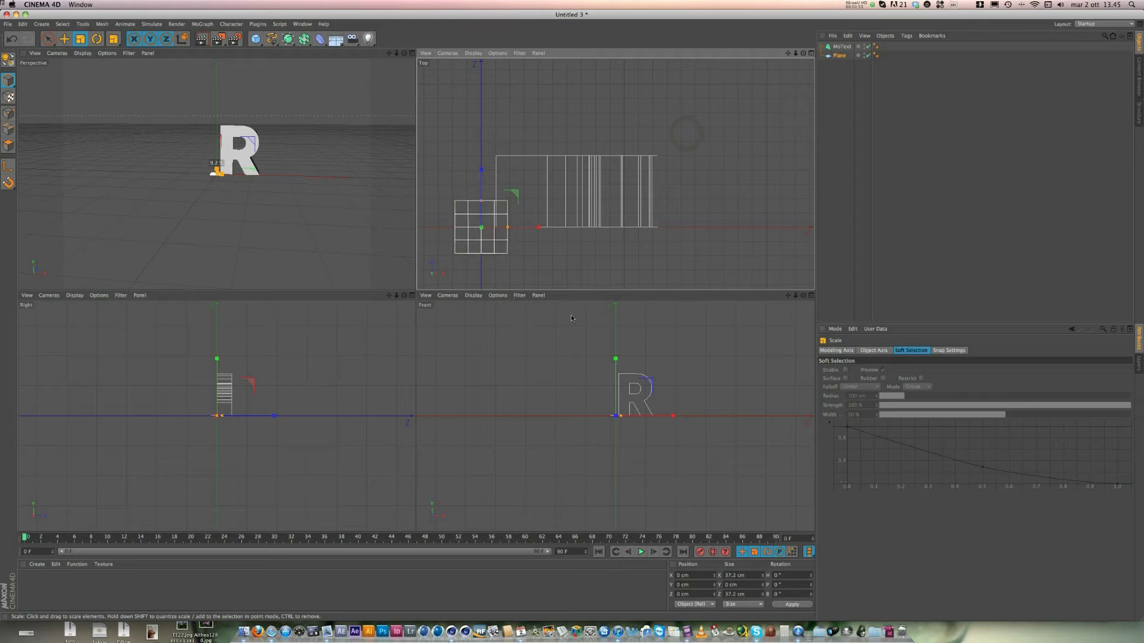
{"action": "left_click_drag", "start_coordinate": [571, 318], "coordinate": [571, 318]}
Step: Move the plane inside the body of the letter R, to about X 60, Y 57 and Z 25 cm
{"action": "left_click", "coordinate": [63, 39]}
{"action": "left_click_drag", "start_coordinate": [601, 446], "coordinate": [615, 431]}
{"action": "left_click_drag", "start_coordinate": [548, 190], "coordinate": [600, 174]}
{"action": "scroll", "coordinate": [598, 215], "scroll_direction": "up", "scroll_amount": 4}
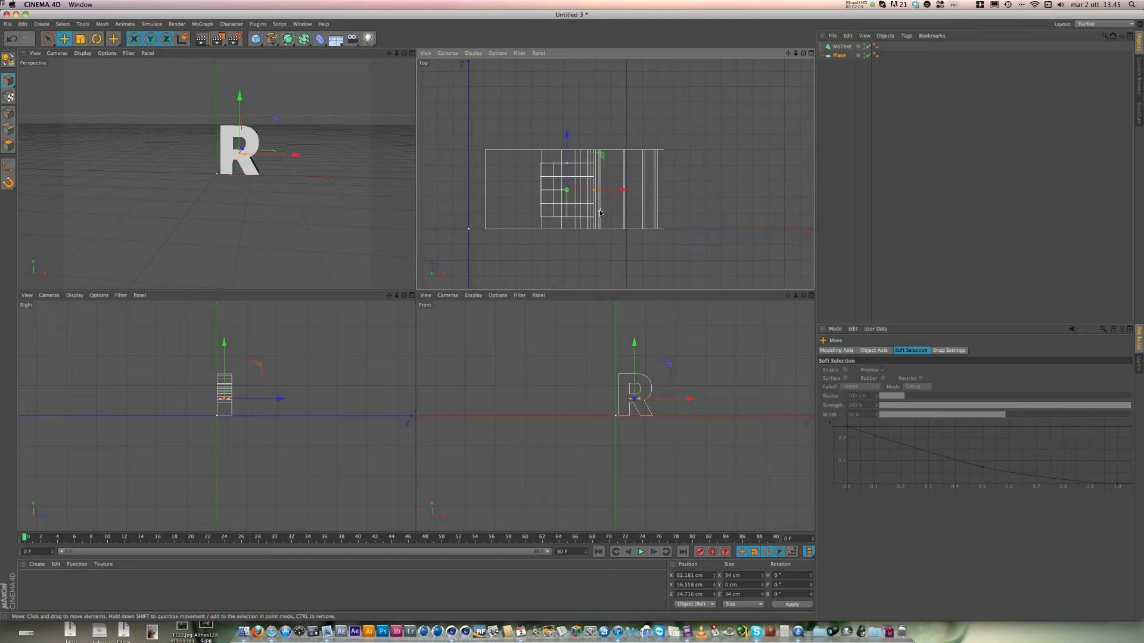
Step: Convert the plane to an editable polygon object and rename it emitter
{"action": "right_click", "coordinate": [842, 58]}
{"action": "key", "text": "c"}
{"action": "left_click", "coordinate": [835, 57]}
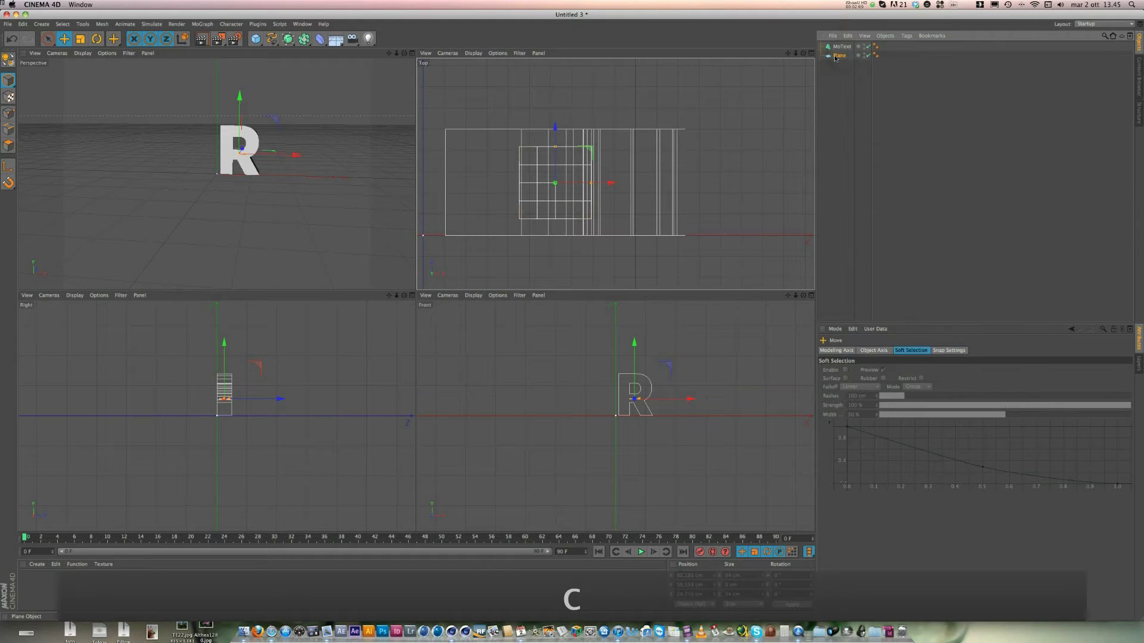
{"action": "key", "text": "c"}
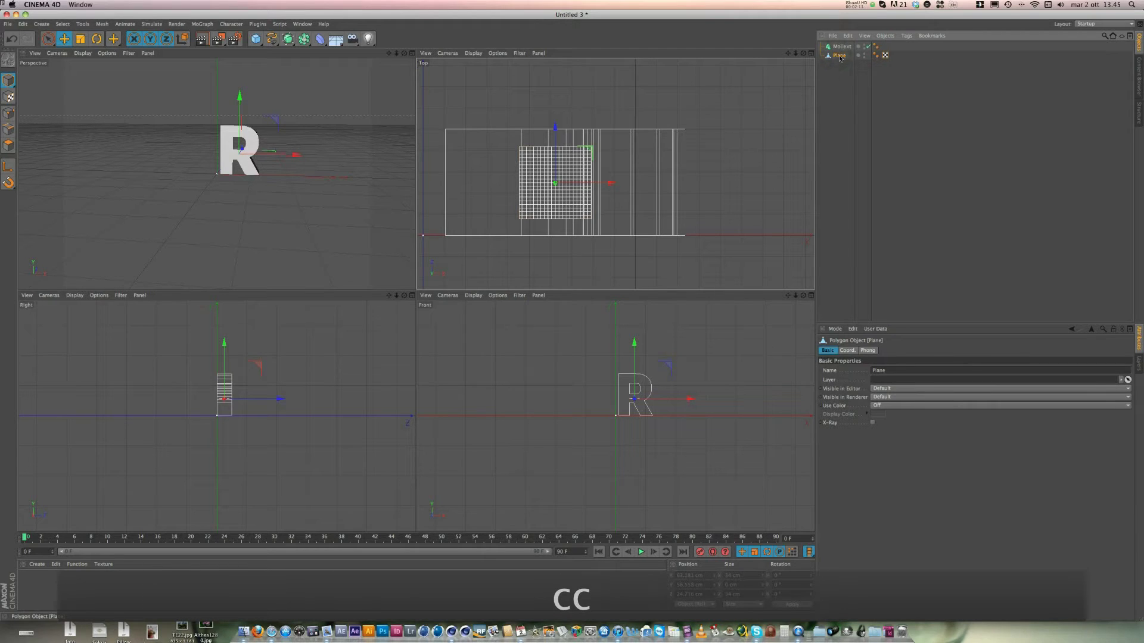
{"action": "double_click", "coordinate": [840, 56]}
{"action": "type", "text": "emitter"}
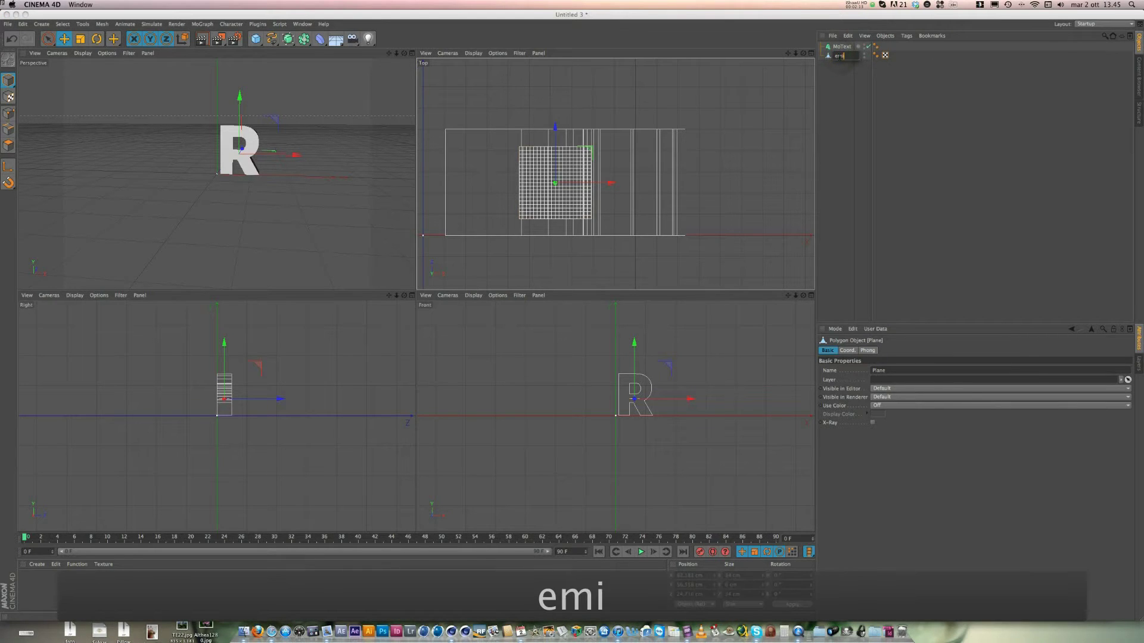
{"action": "left_click", "coordinate": [850, 109]}
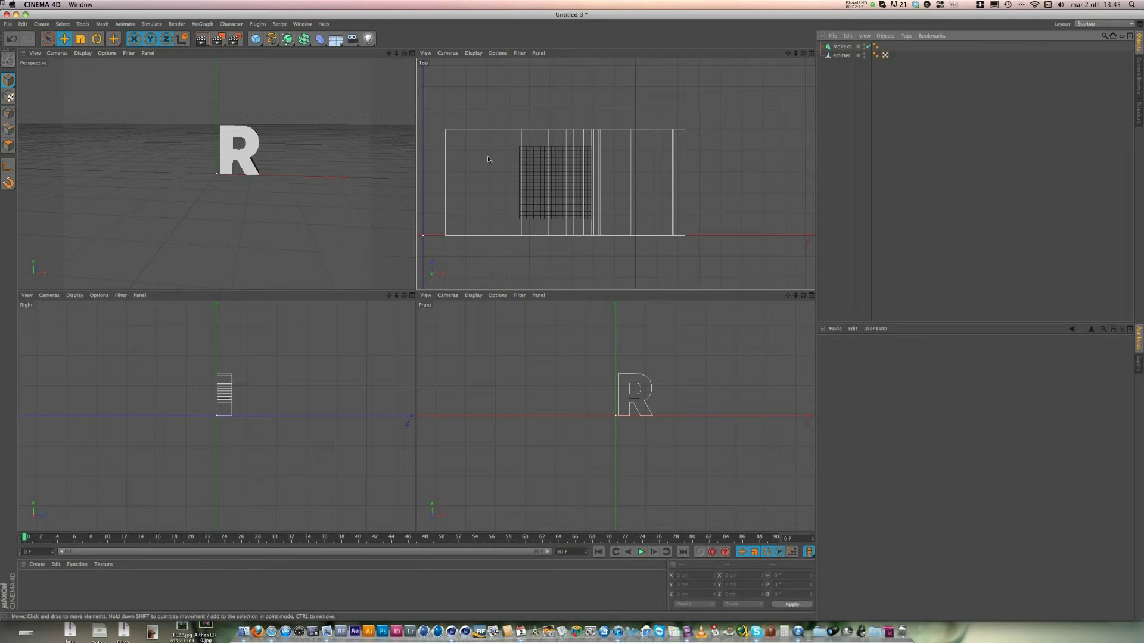
Step: Hide the MoText letter in the viewports so the emitter plane can be seen in perspective
{"action": "left_click", "coordinate": [864, 47]}
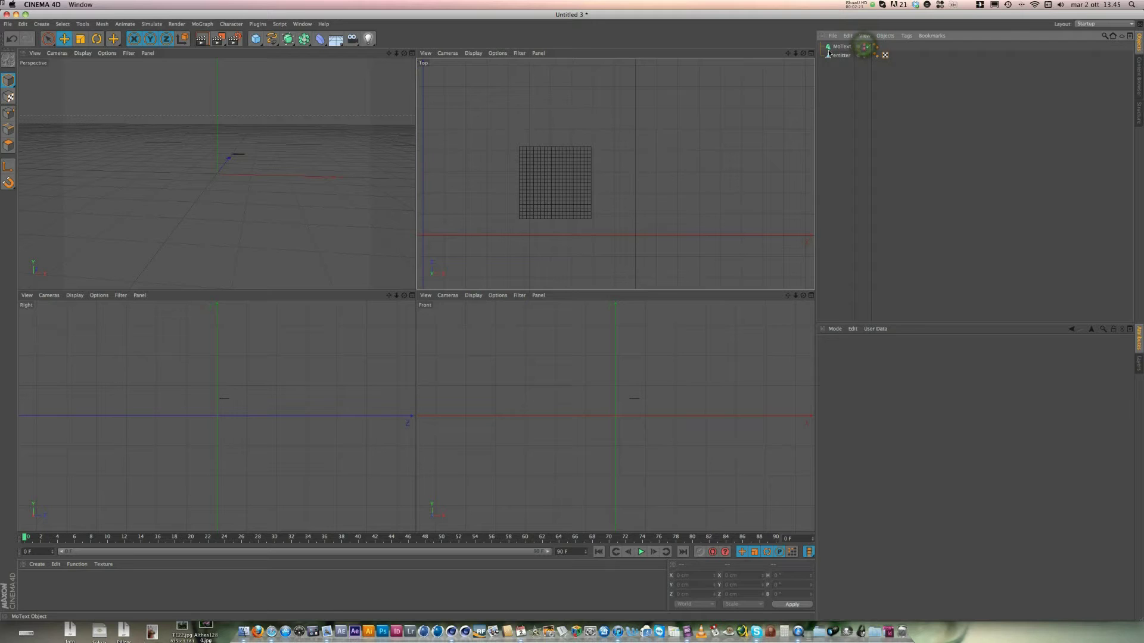
{"action": "left_click", "coordinate": [852, 46]}
{"action": "left_click_drag", "start_coordinate": [397, 55], "coordinate": [334, 80]}
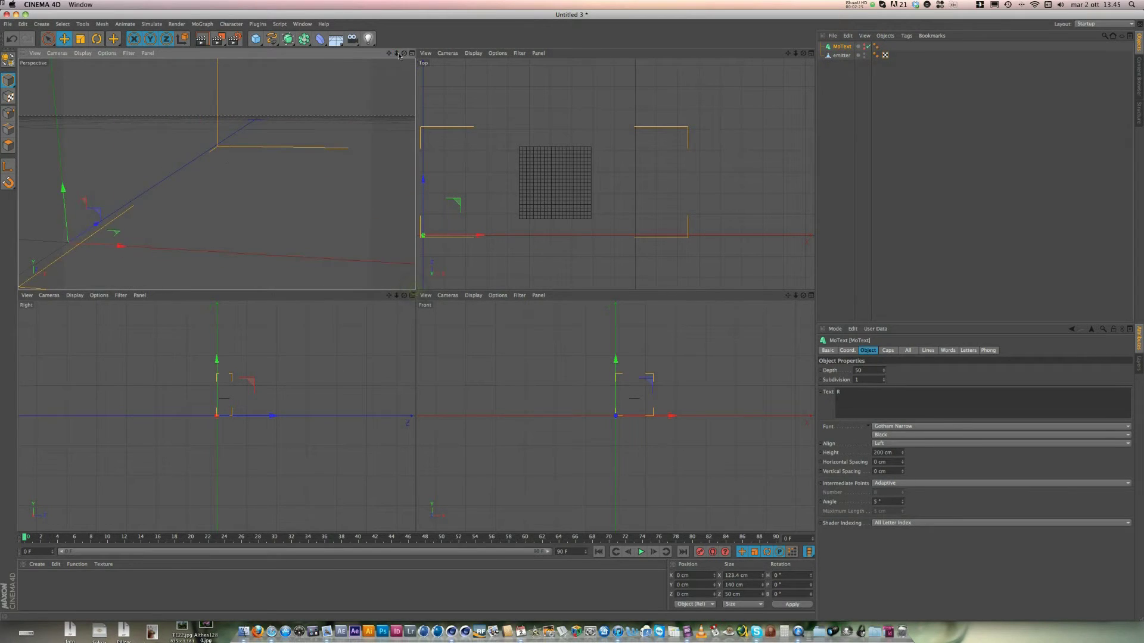
{"action": "left_click_drag", "start_coordinate": [400, 56], "coordinate": [354, 104]}
Step: Add a Null object and attach an XPresso tag to it
{"action": "left_click", "coordinate": [258, 40]}
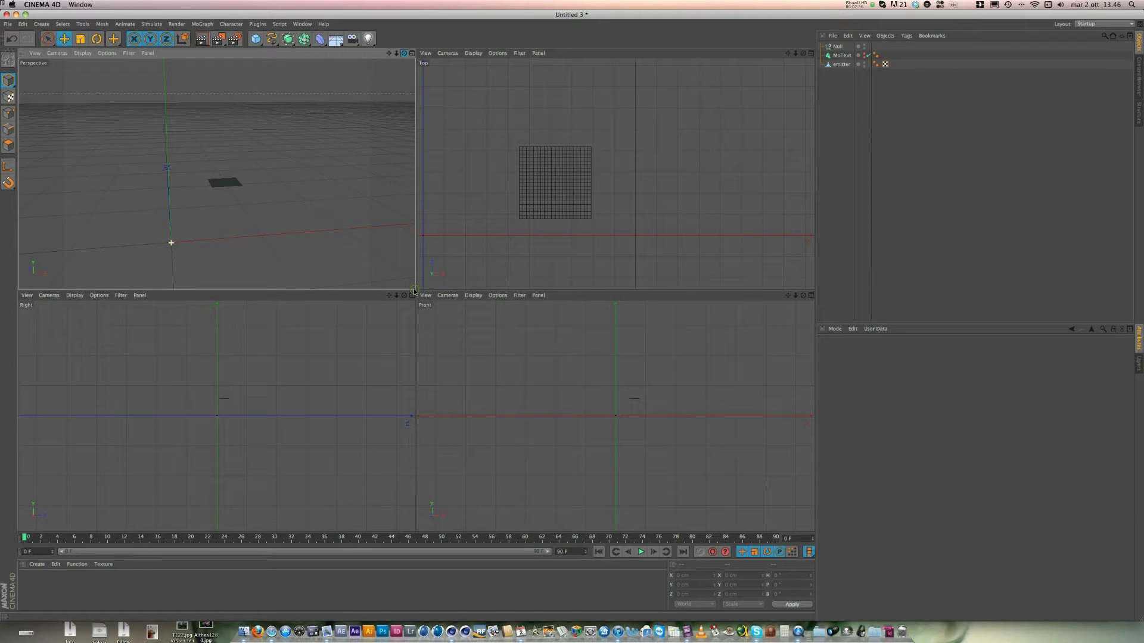
{"action": "left_click", "coordinate": [838, 46]}
{"action": "left_click", "coordinate": [909, 36]}
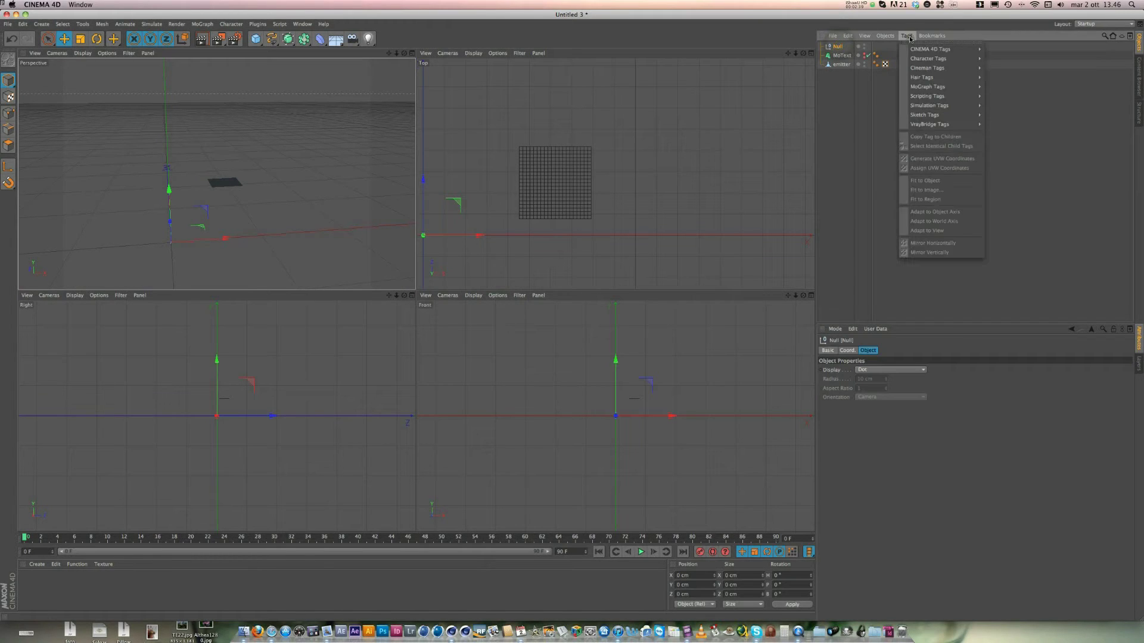
{"action": "mouse_move", "coordinate": [921, 50]}
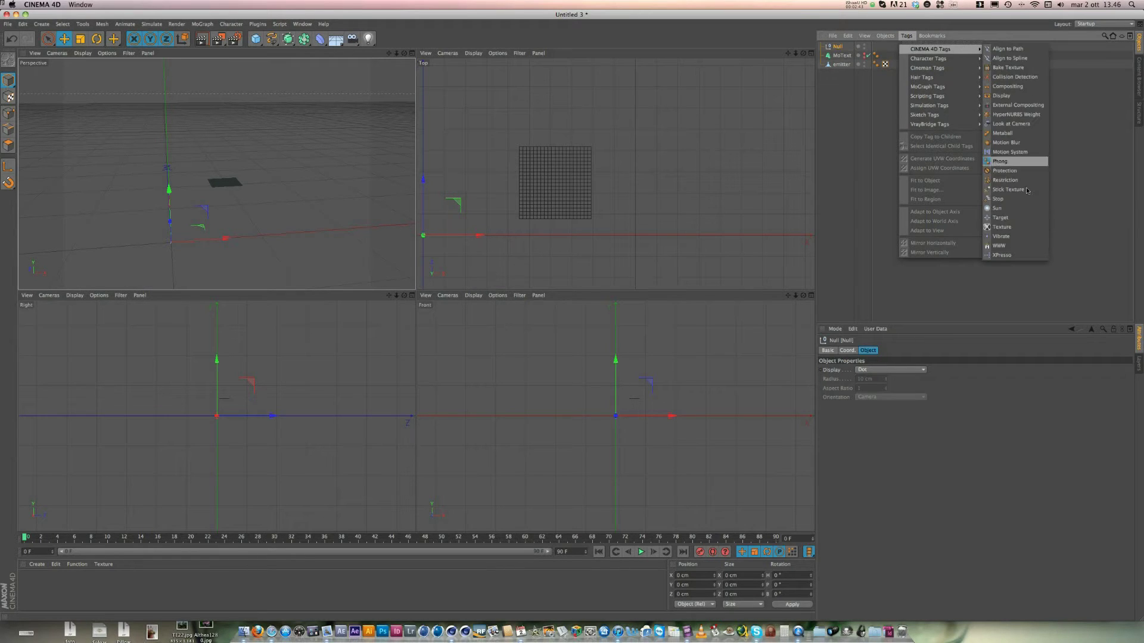
{"action": "left_click", "coordinate": [1023, 255]}
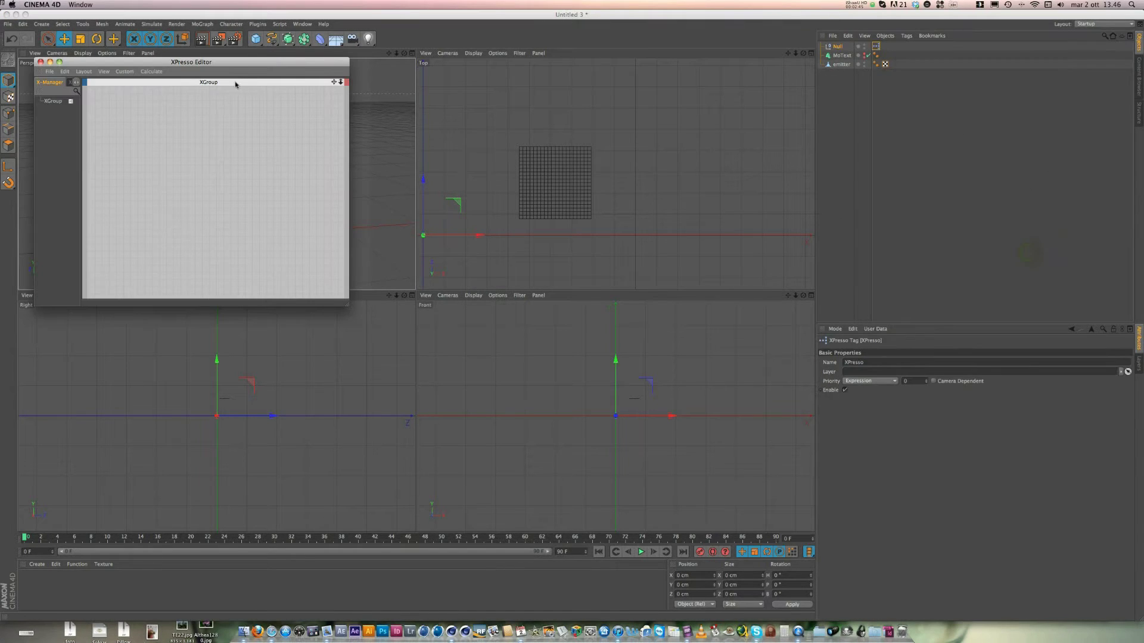
Step: Reposition and enlarge the XPresso editor window and display its pool of available operators
{"action": "left_click_drag", "start_coordinate": [246, 68], "coordinate": [488, 238]}
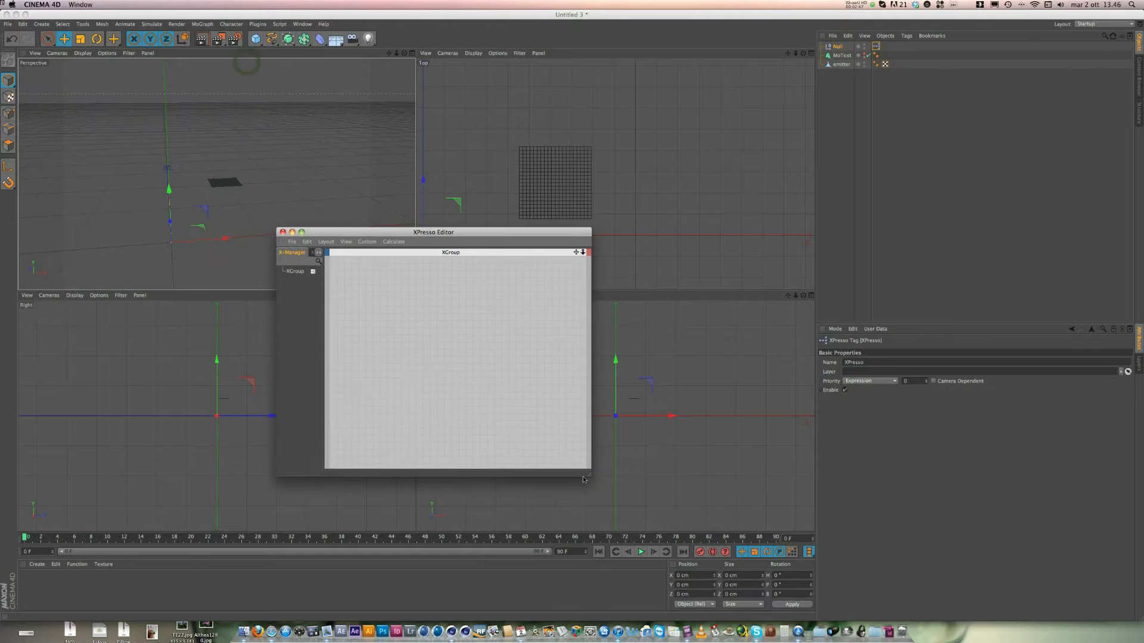
{"action": "left_click_drag", "start_coordinate": [582, 477], "coordinate": [841, 535]}
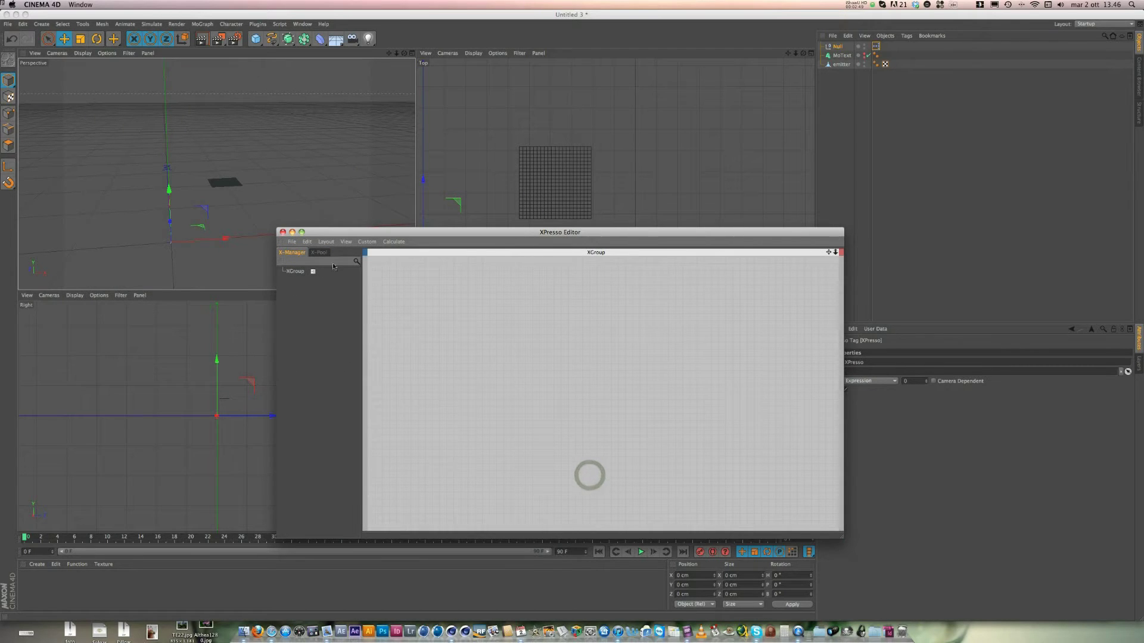
{"action": "left_click", "coordinate": [320, 253]}
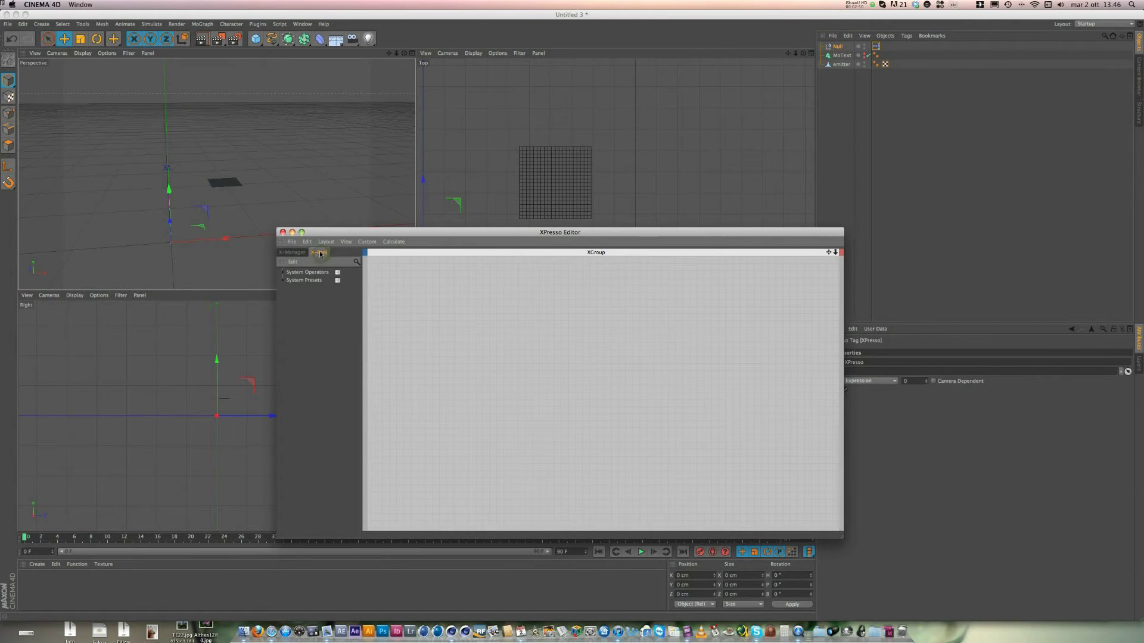
Step: Expand the Thinking Particles operator categories, including Initiator, Condition, Generator, Standard and Dynamic, and resize the XPresso editor to fit the list
{"action": "left_click", "coordinate": [283, 272]}
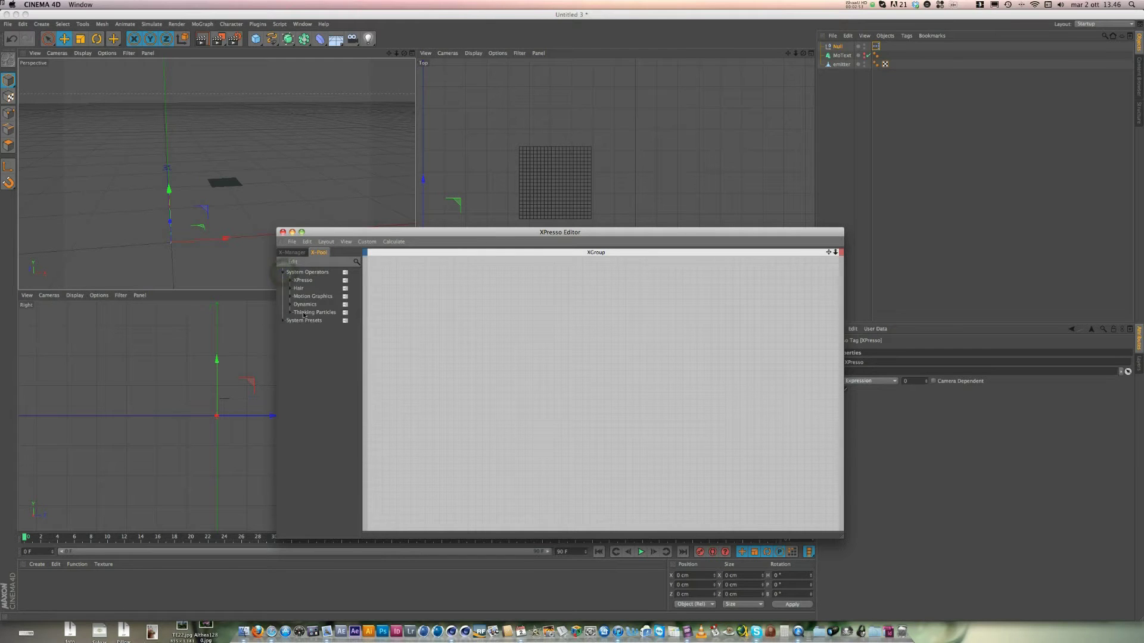
{"action": "left_click", "coordinate": [290, 313]}
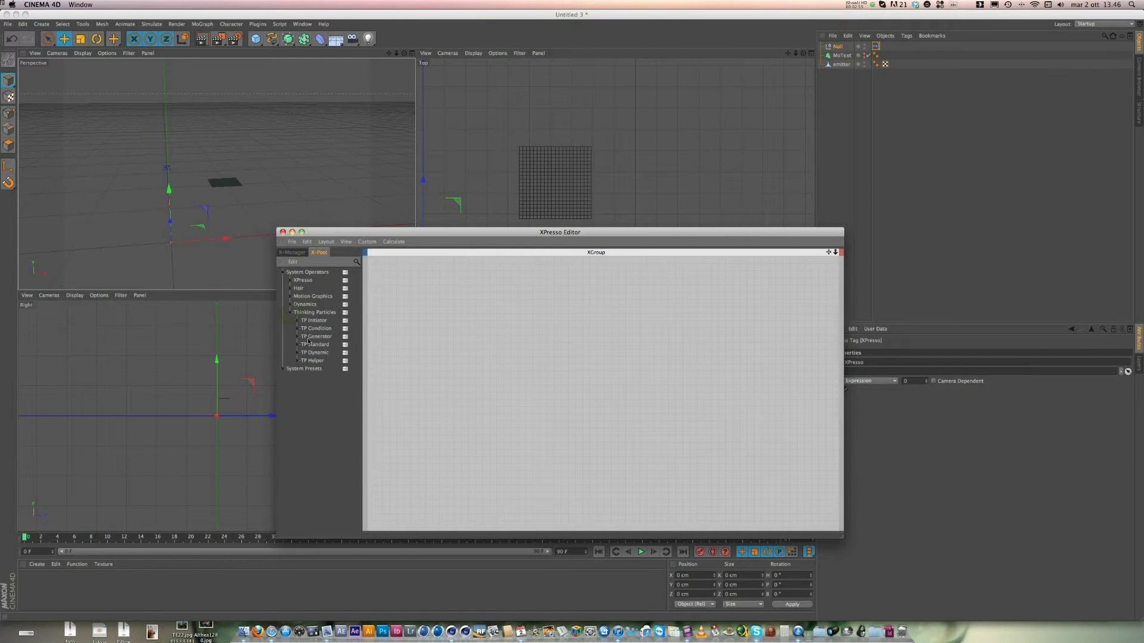
{"action": "left_click", "coordinate": [297, 320]}
{"action": "left_click", "coordinate": [298, 345]}
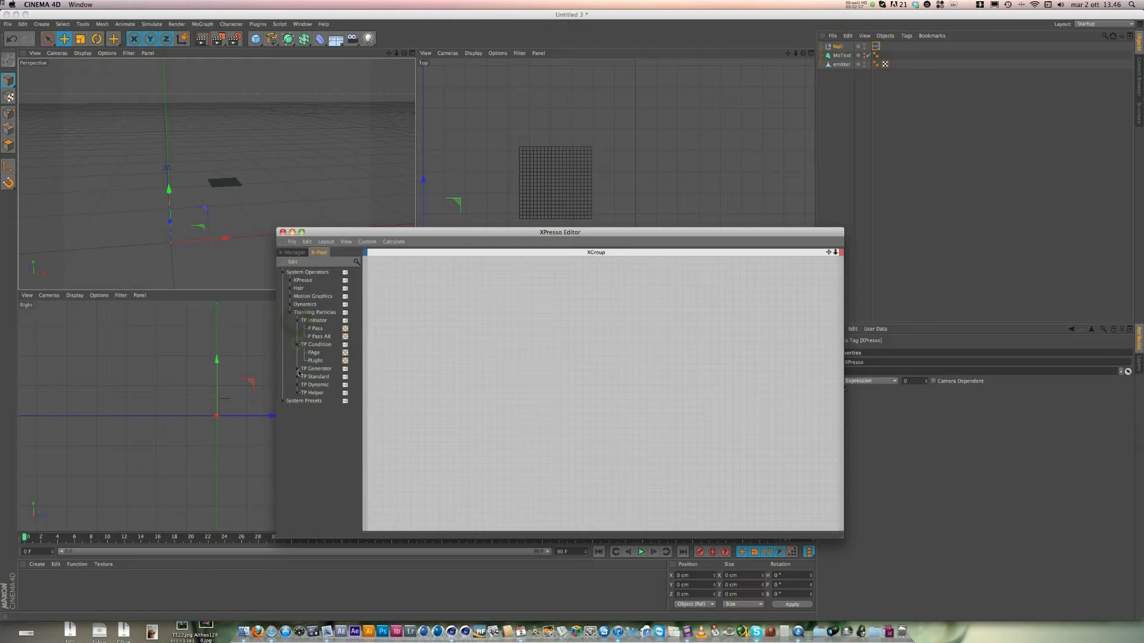
{"action": "left_click", "coordinate": [297, 369]}
{"action": "left_click", "coordinate": [298, 425]}
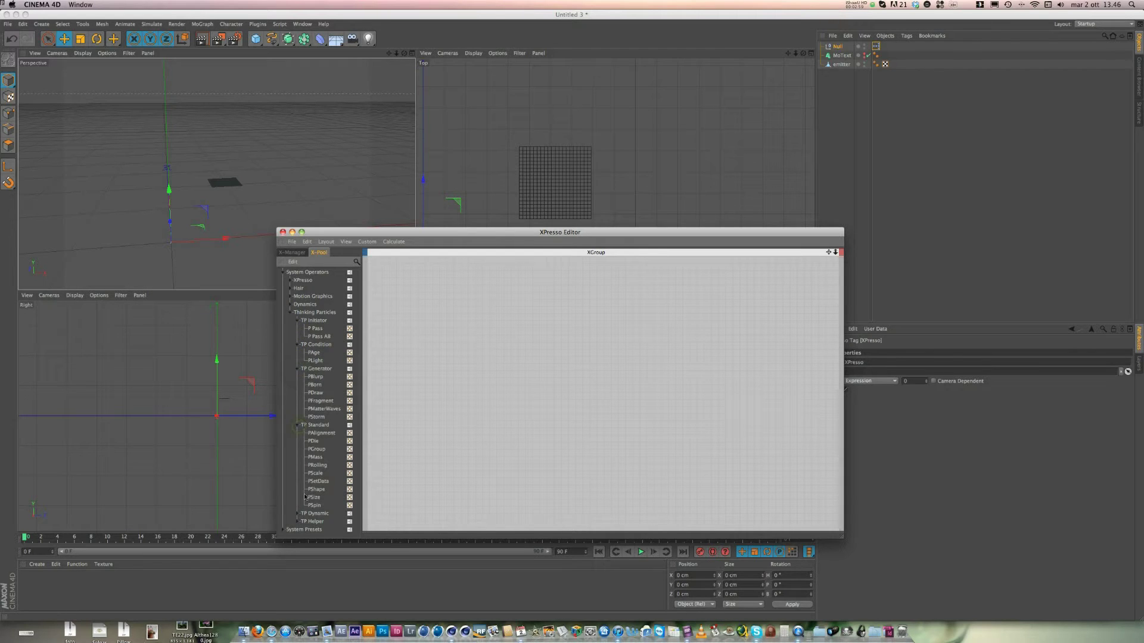
{"action": "left_click", "coordinate": [298, 513]}
{"action": "scroll", "coordinate": [309, 504], "scroll_direction": "down", "scroll_amount": 3}
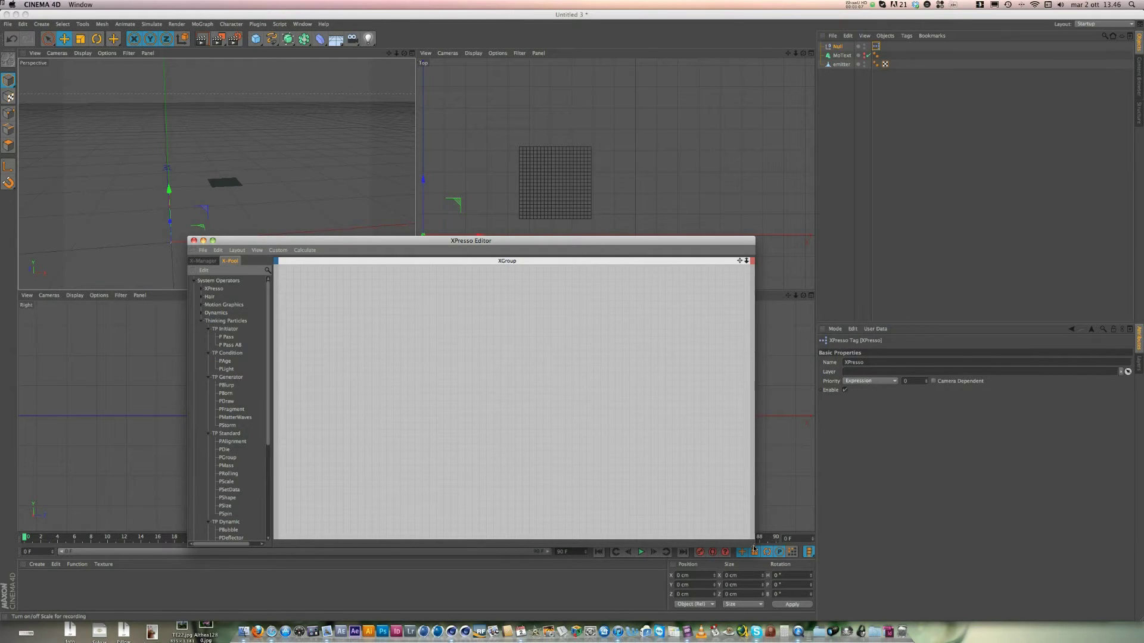
{"action": "left_click_drag", "start_coordinate": [754, 549], "coordinate": [809, 596]}
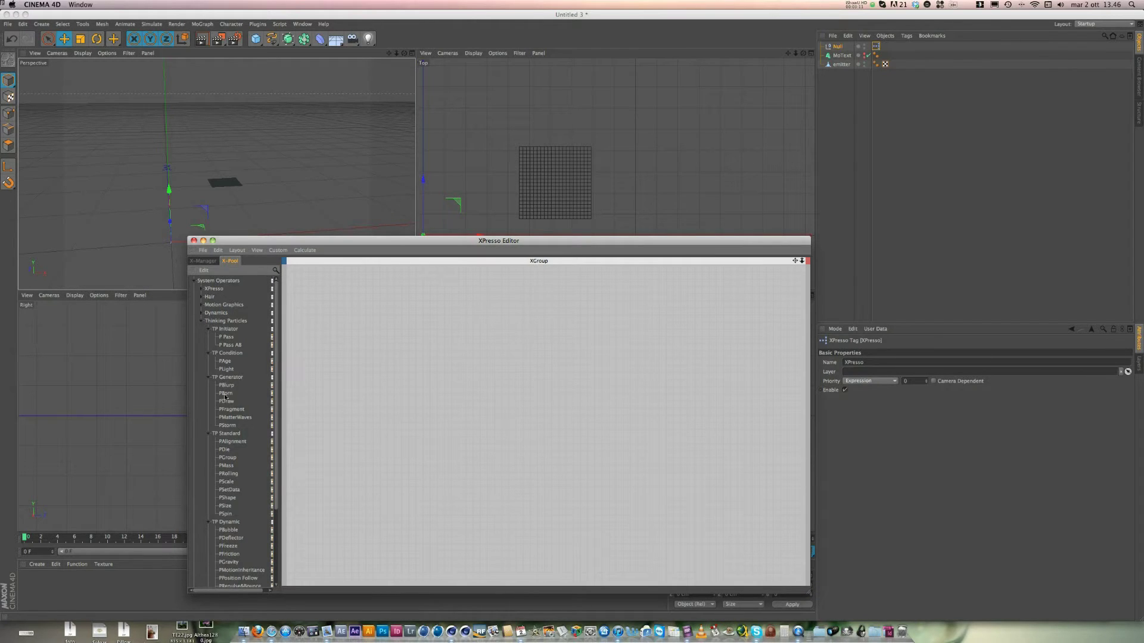
Step: Add a PBorn generator node and a standard PGroup node to the XPresso graph
{"action": "left_click_drag", "start_coordinate": [360, 361], "coordinate": [382, 381]}
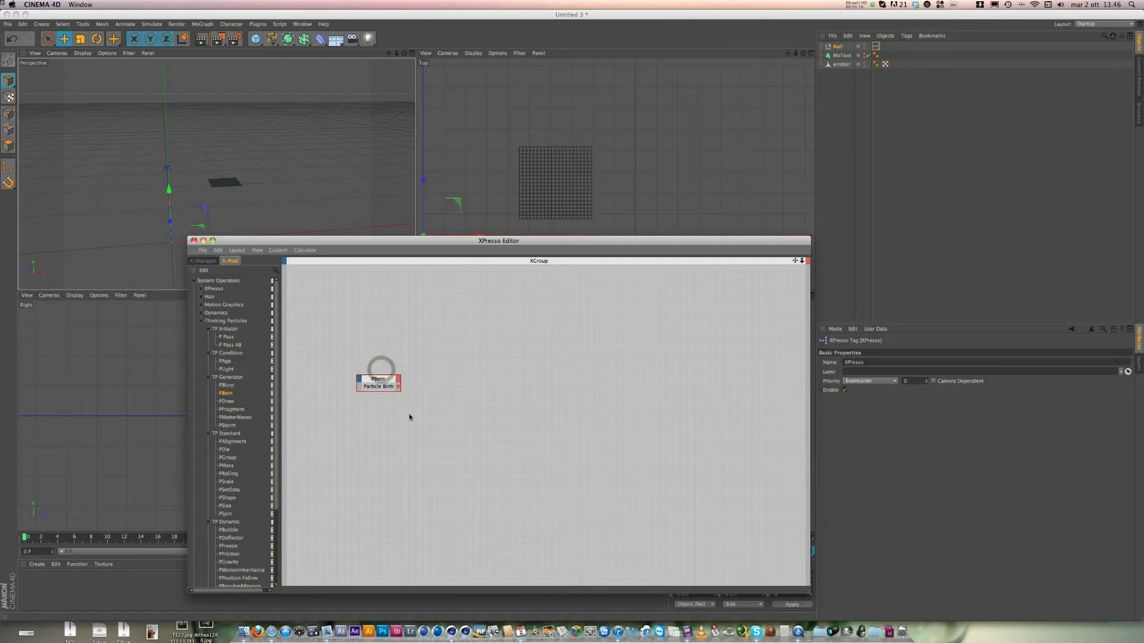
{"action": "scroll", "coordinate": [277, 387], "scroll_direction": "down", "scroll_amount": 3}
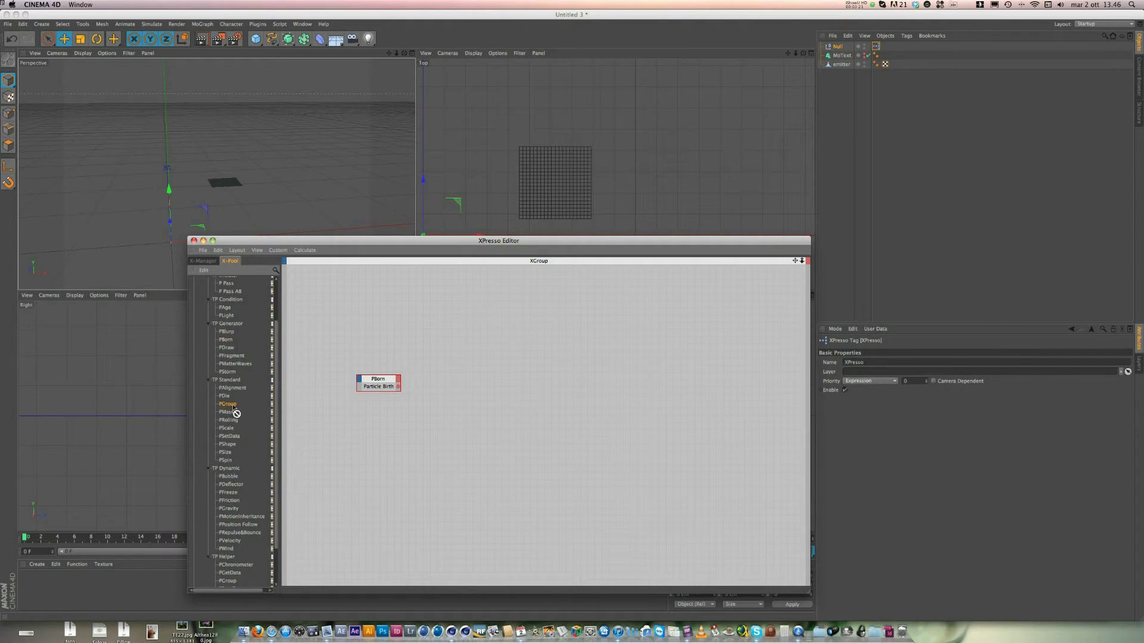
{"action": "left_click_drag", "start_coordinate": [440, 354], "coordinate": [443, 352]}
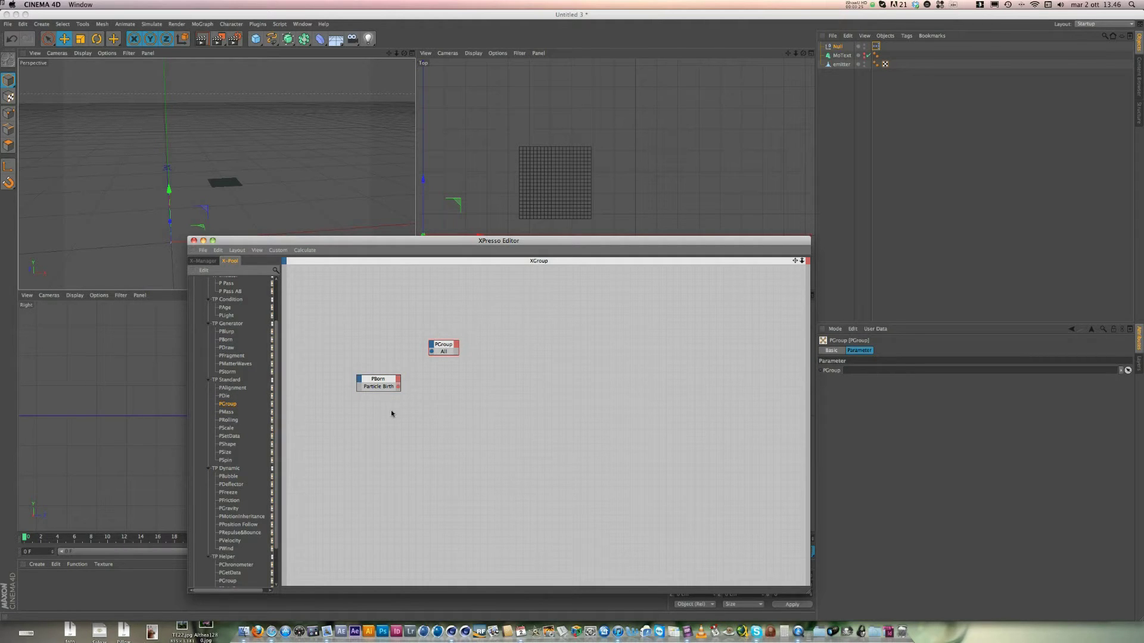
Step: Add a PSurfacePosition helper node and a PSetData node to the XPresso graph
{"action": "scroll", "coordinate": [277, 427], "scroll_direction": "down", "scroll_amount": 3}
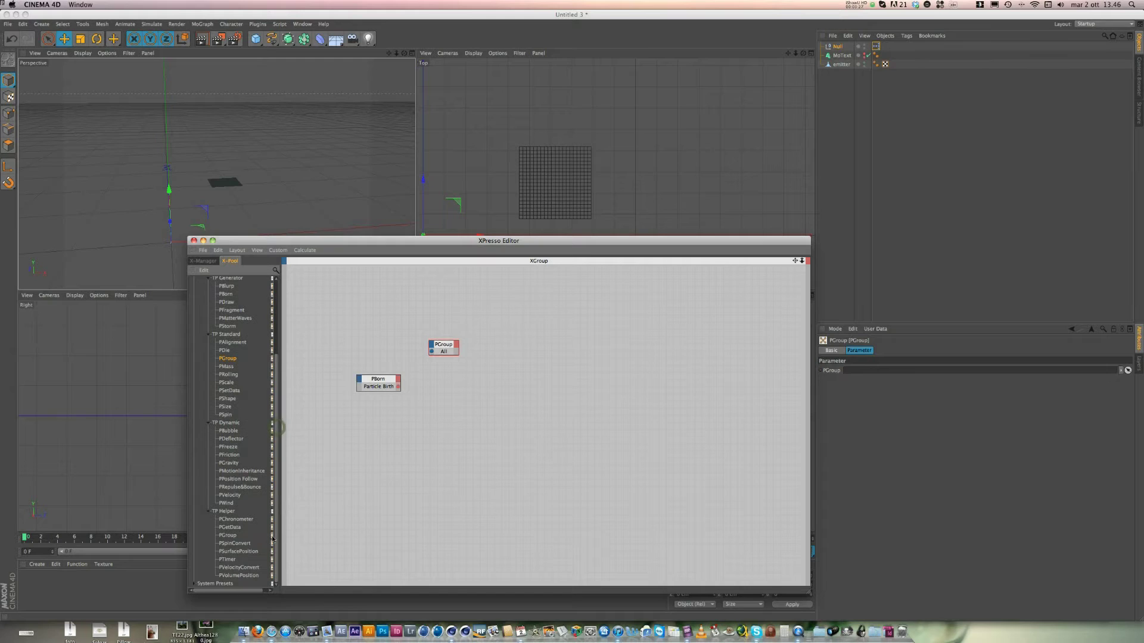
{"action": "left_click_drag", "start_coordinate": [241, 553], "coordinate": [449, 413]}
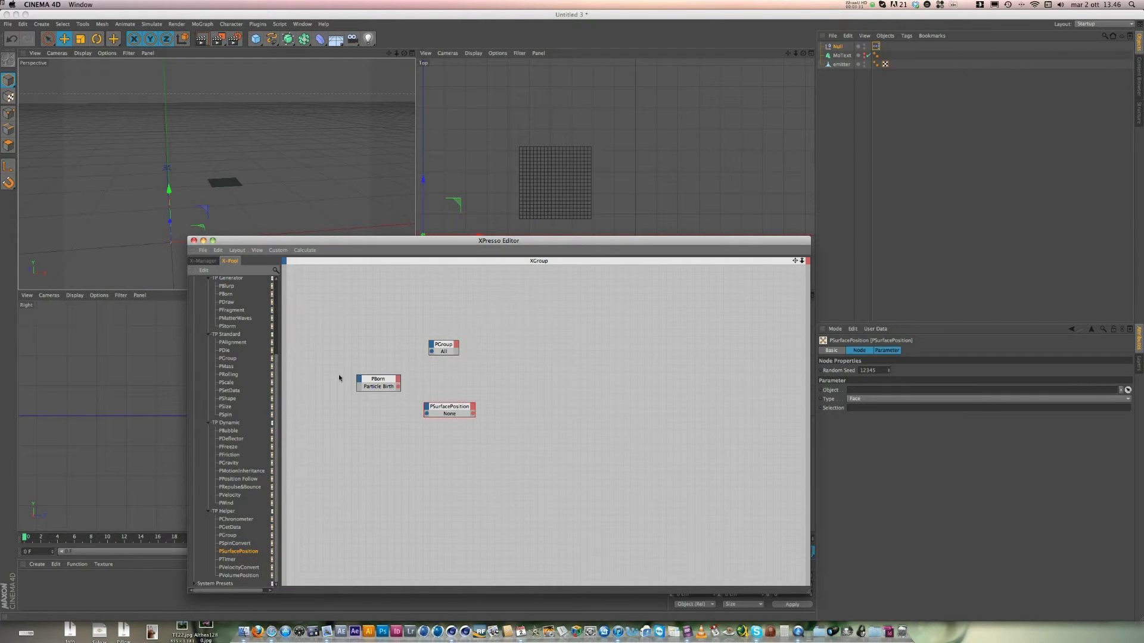
{"action": "left_click_drag", "start_coordinate": [273, 383], "coordinate": [278, 367]}
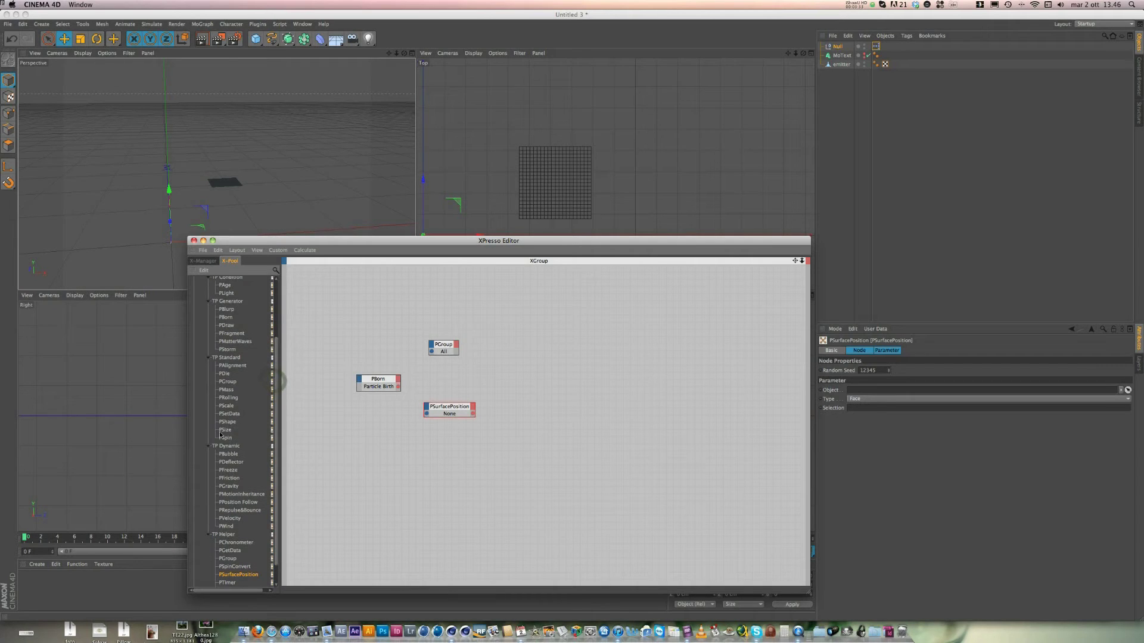
{"action": "scroll", "coordinate": [239, 440], "scroll_direction": "up", "scroll_amount": 5}
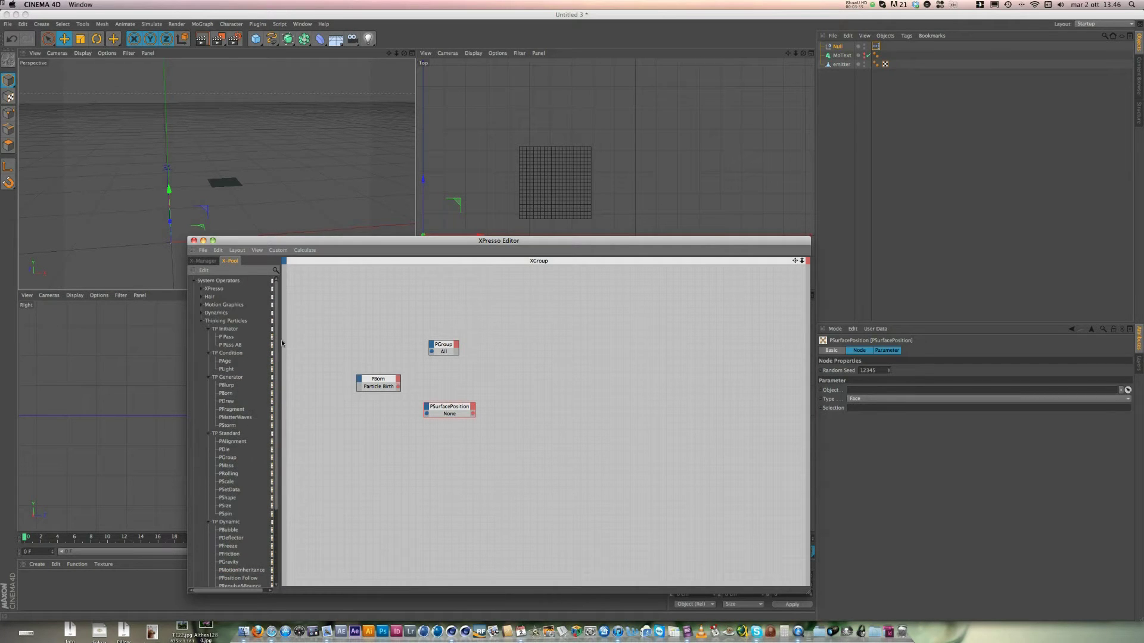
{"action": "left_click_drag", "start_coordinate": [276, 360], "coordinate": [274, 408]}
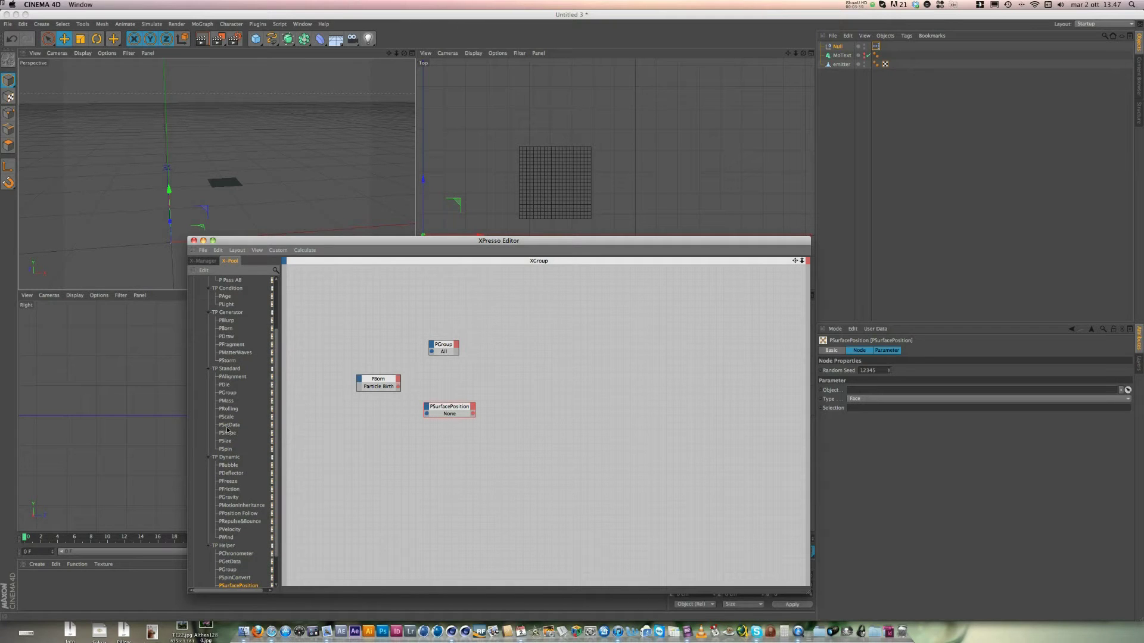
{"action": "left_click_drag", "start_coordinate": [530, 382], "coordinate": [528, 380]}
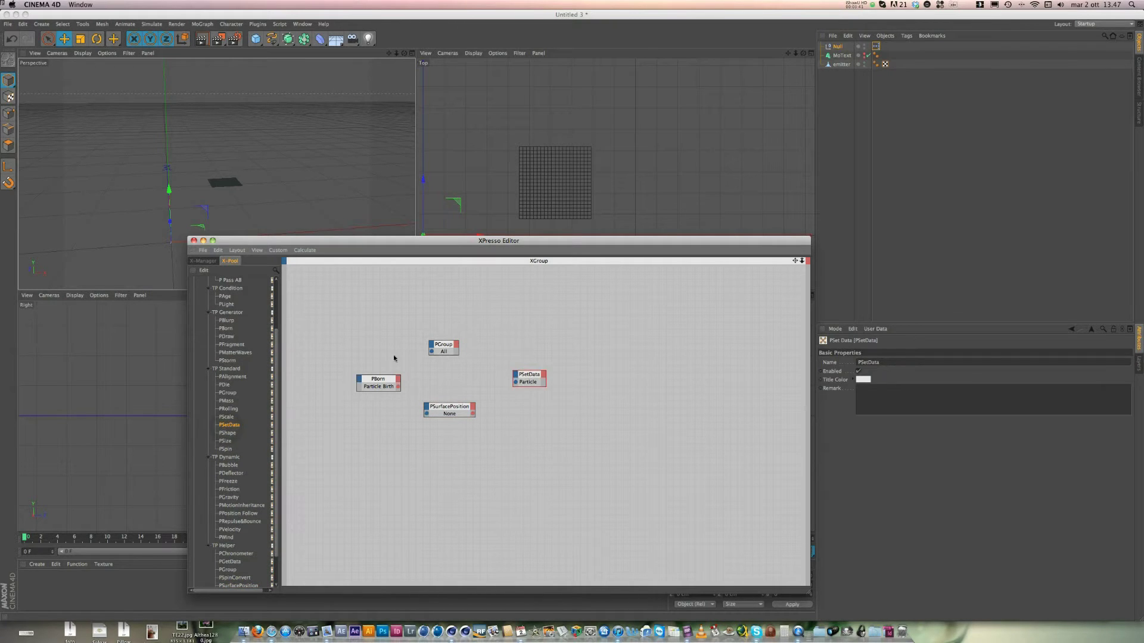
Step: Connect the Particle Birth output of PBorn to the inputs of the PGroup and PSurfacePosition nodes
{"action": "left_click_drag", "start_coordinate": [384, 378], "coordinate": [381, 371]}
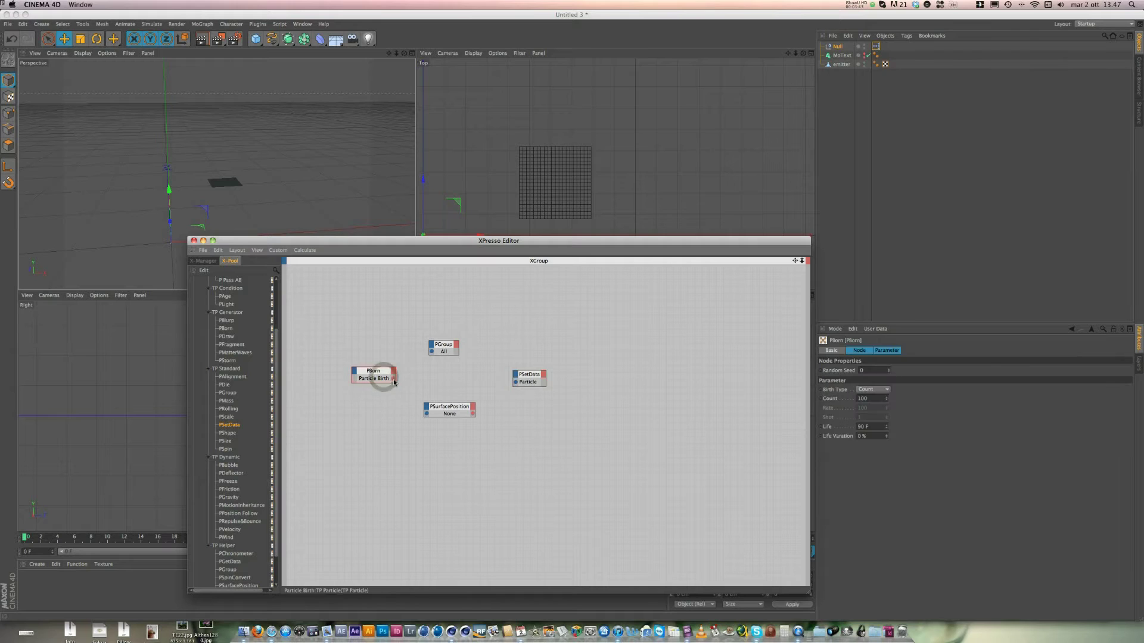
{"action": "left_click_drag", "start_coordinate": [393, 379], "coordinate": [431, 351]}
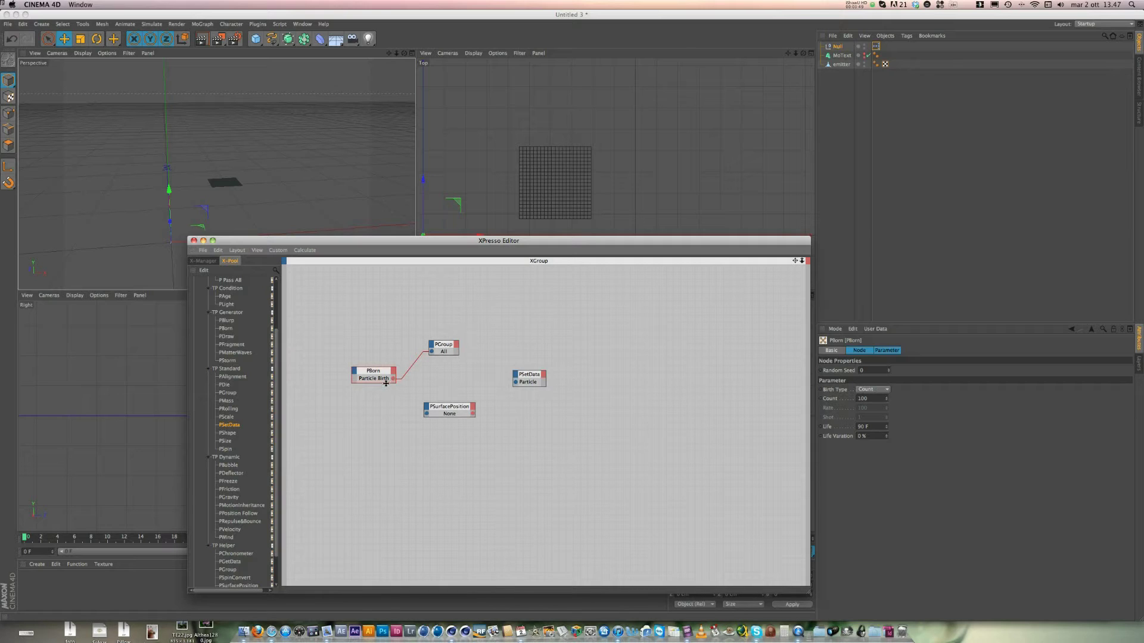
{"action": "left_click_drag", "start_coordinate": [394, 379], "coordinate": [426, 414]}
Step: Assign the emitter plane as the PSurfacePosition node's object and set its type to Vertex
{"action": "left_click", "coordinate": [458, 410]}
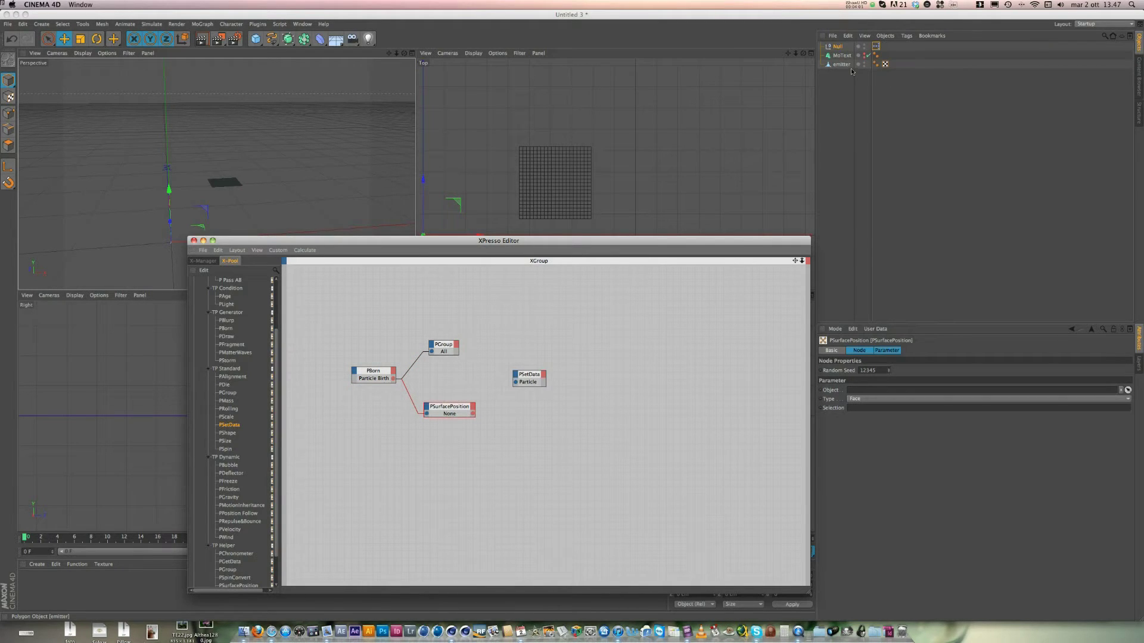
{"action": "left_click_drag", "start_coordinate": [846, 64], "coordinate": [844, 88]}
{"action": "left_click_drag", "start_coordinate": [858, 319], "coordinate": [877, 392]}
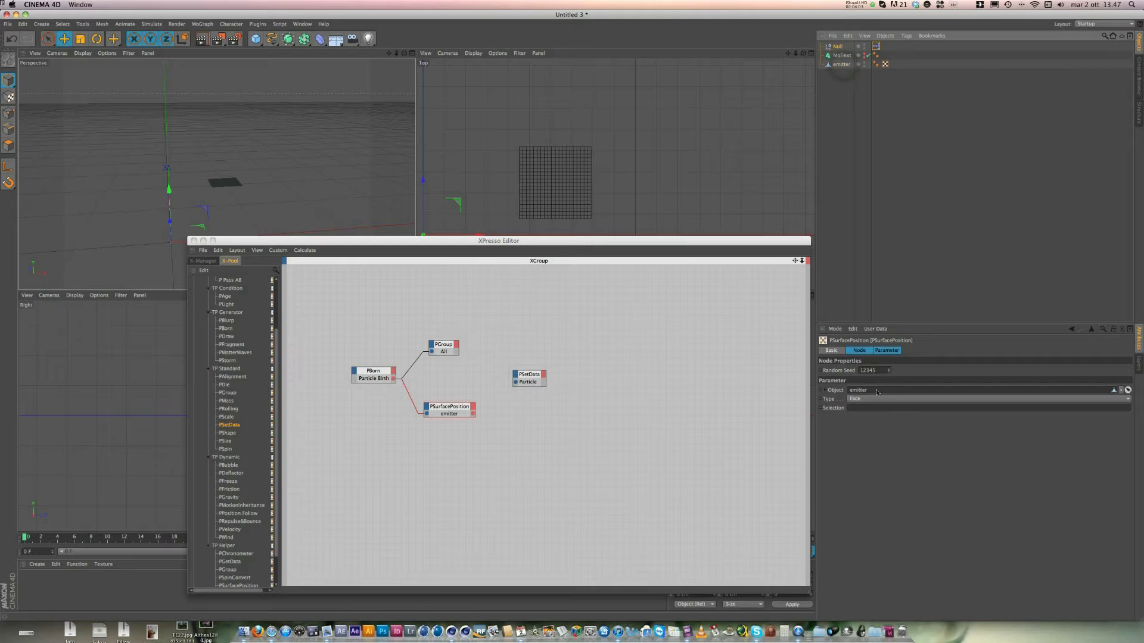
{"action": "left_click", "coordinate": [875, 399]}
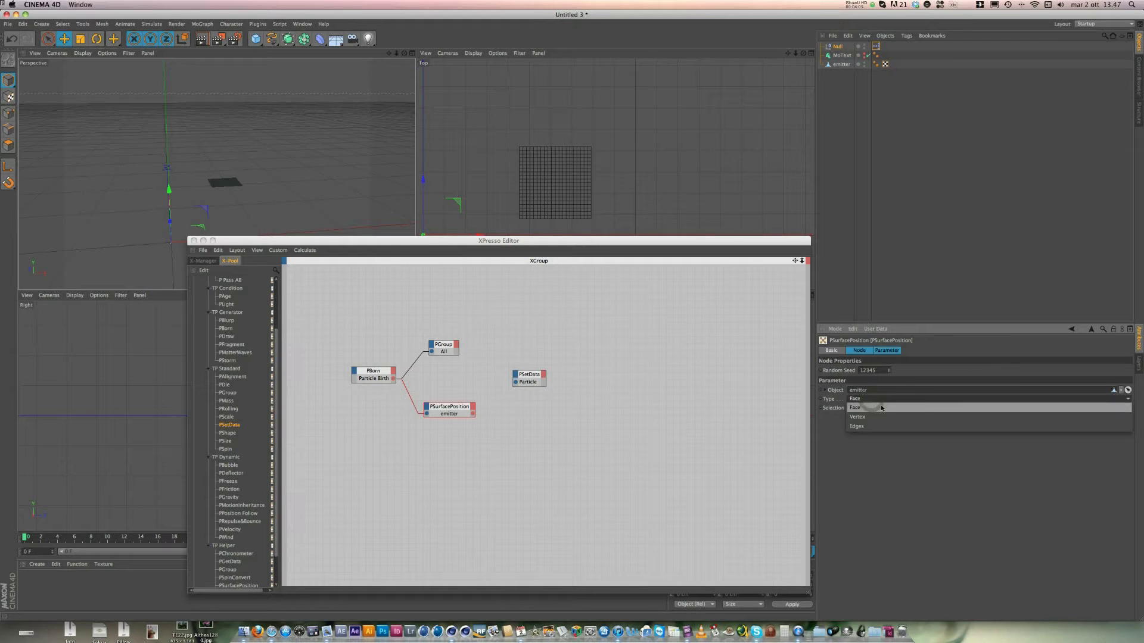
{"action": "left_click", "coordinate": [879, 417]}
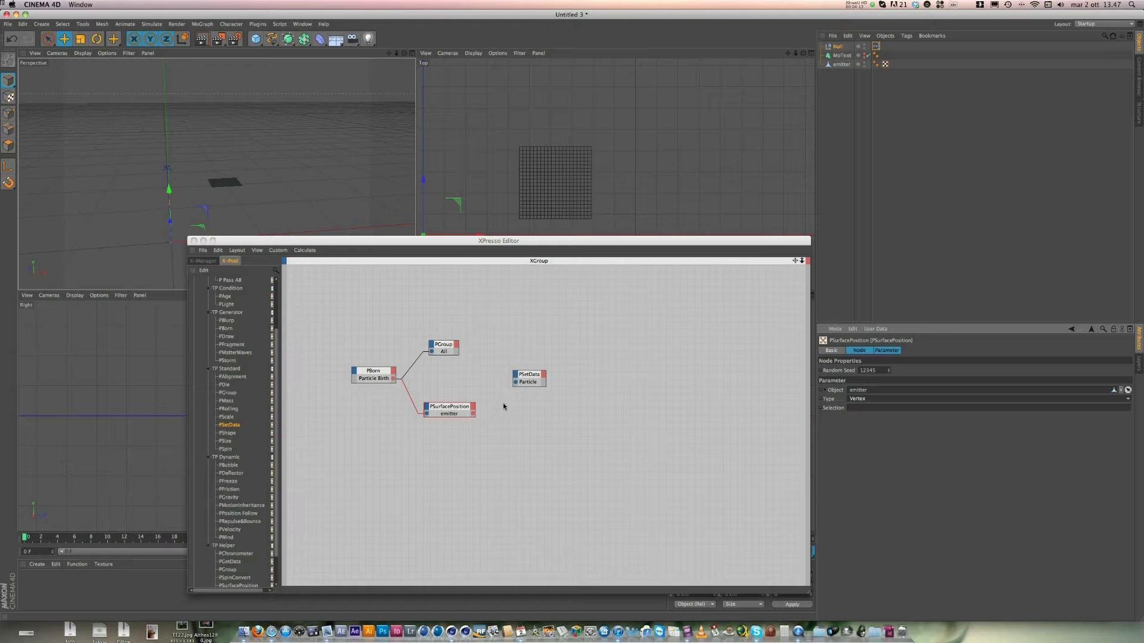
Step: Link PSurfacePosition's output to a Position input on PSetData, and PBorn's Particle Birth to the Particle input of PSetData
{"action": "left_click_drag", "start_coordinate": [472, 413], "coordinate": [516, 377]}
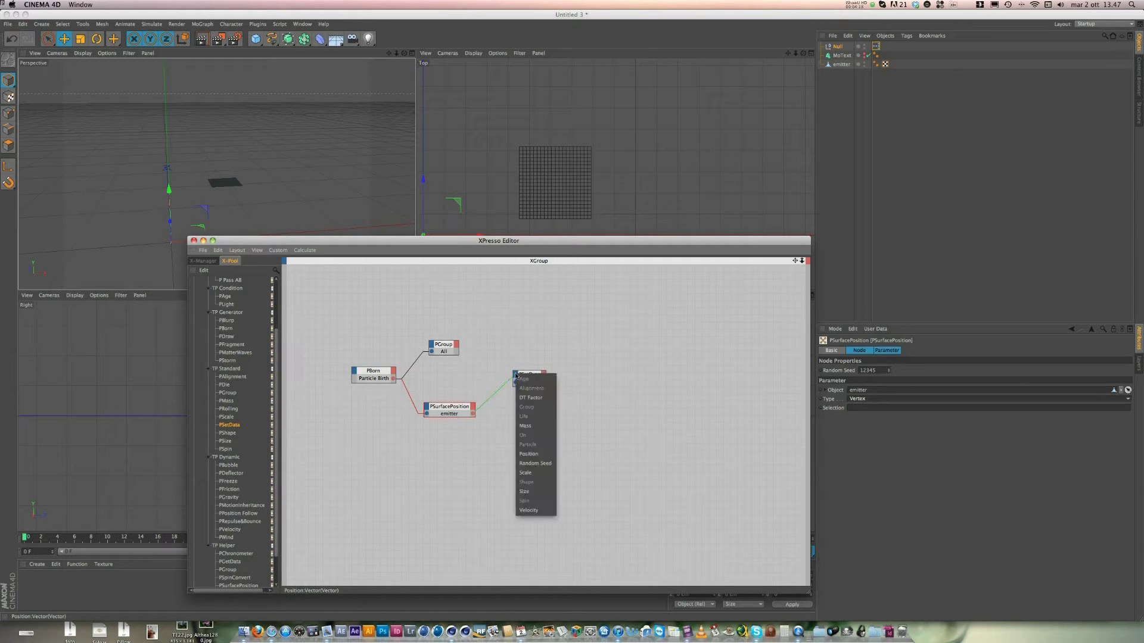
{"action": "left_click", "coordinate": [536, 454]}
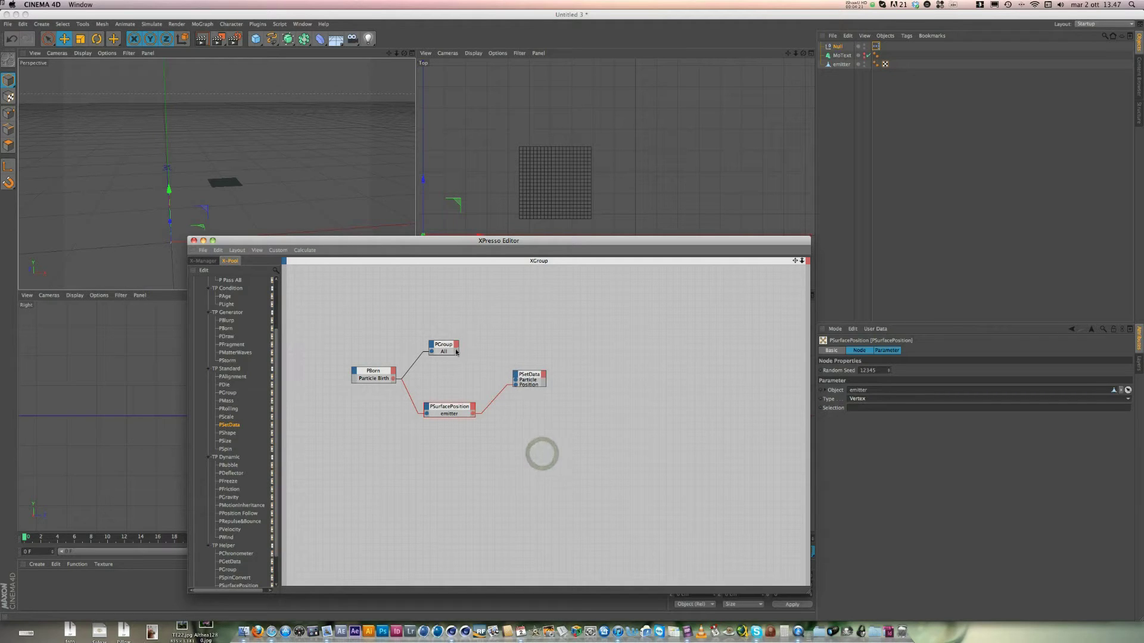
{"action": "left_click", "coordinate": [515, 380]}
{"action": "left_click_drag", "start_coordinate": [515, 382], "coordinate": [394, 381]}
Step: Shorten the XPresso editor window to uncover the timeline, play the particle animation and return to the first frame
{"action": "left_click_drag", "start_coordinate": [808, 593], "coordinate": [808, 529]}
{"action": "left_click", "coordinate": [642, 558]}
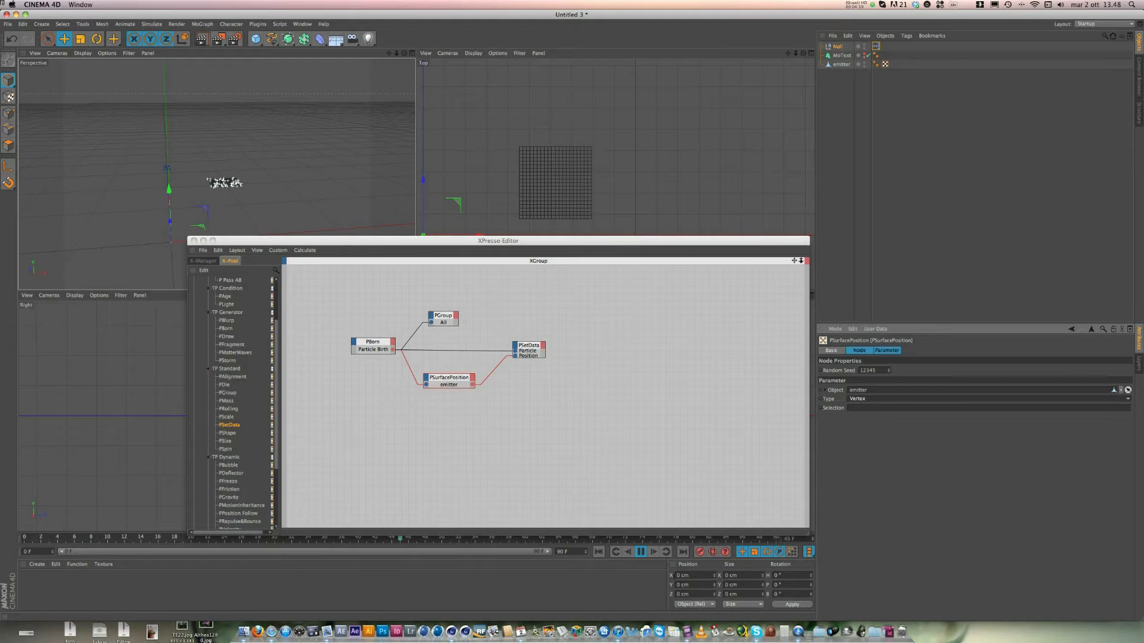
{"action": "left_click", "coordinate": [640, 551]}
{"action": "left_click", "coordinate": [599, 553]}
Step: Add a new particle group under All in the Thinking Particles settings
{"action": "left_click", "coordinate": [159, 24]}
{"action": "mouse_move", "coordinate": [173, 69]}
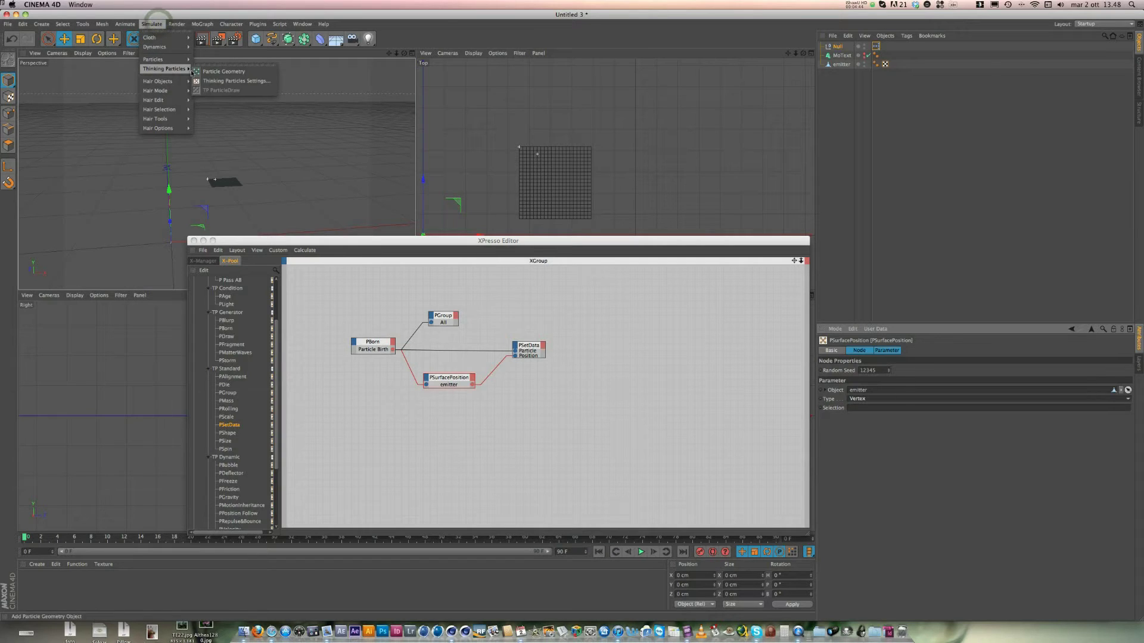
{"action": "left_click", "coordinate": [243, 82]}
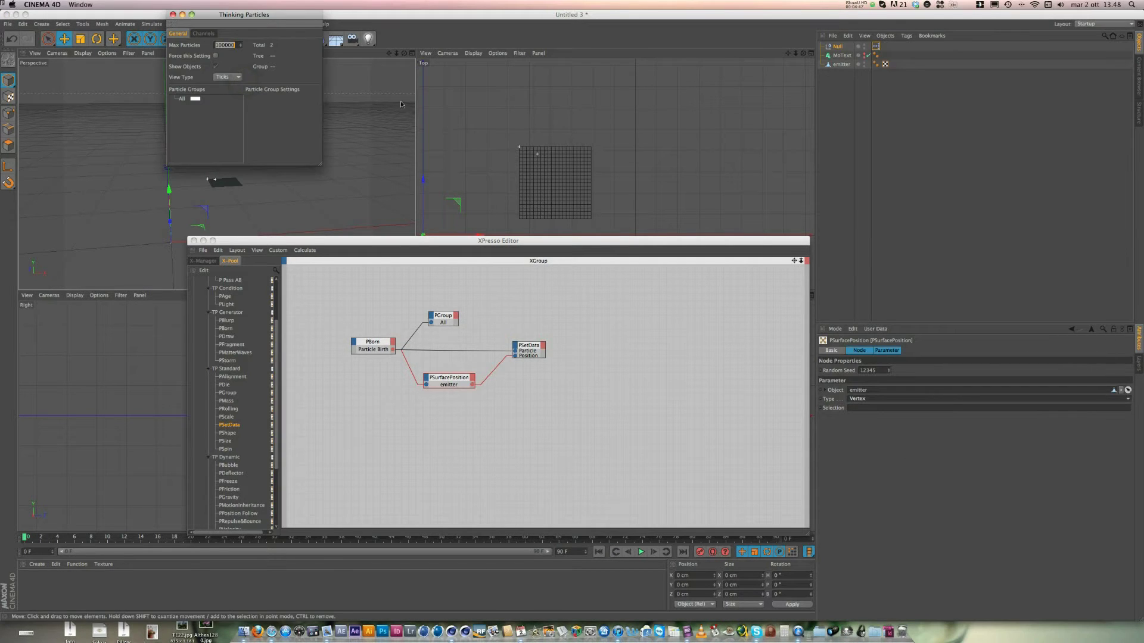
{"action": "left_click_drag", "start_coordinate": [289, 15], "coordinate": [1028, 440]}
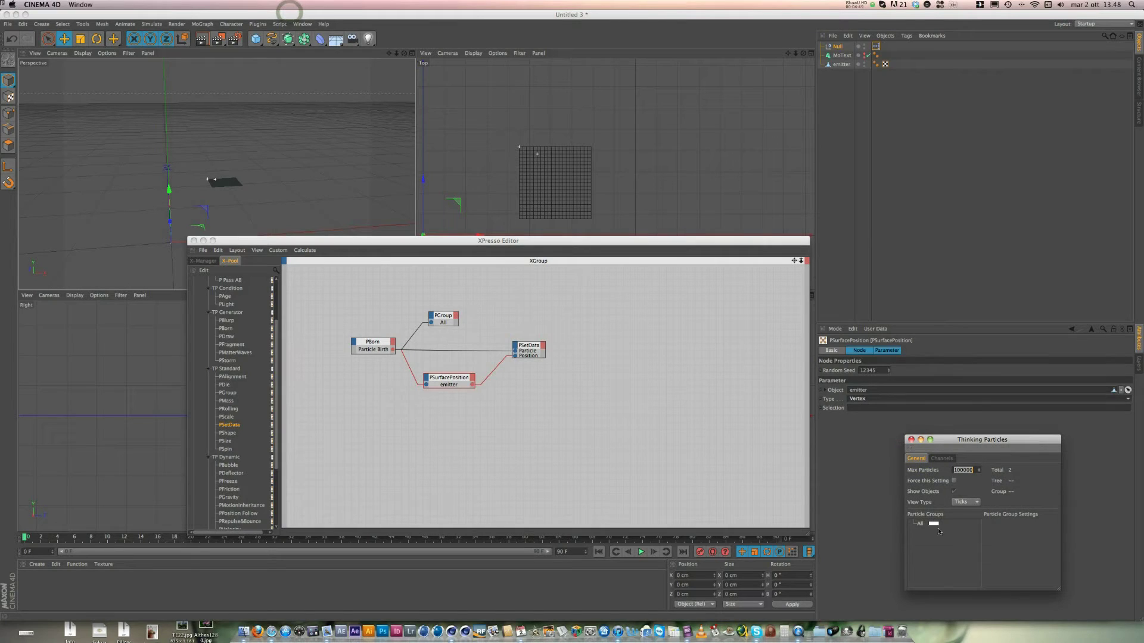
{"action": "left_click", "coordinate": [920, 524]}
{"action": "right_click", "coordinate": [920, 526]}
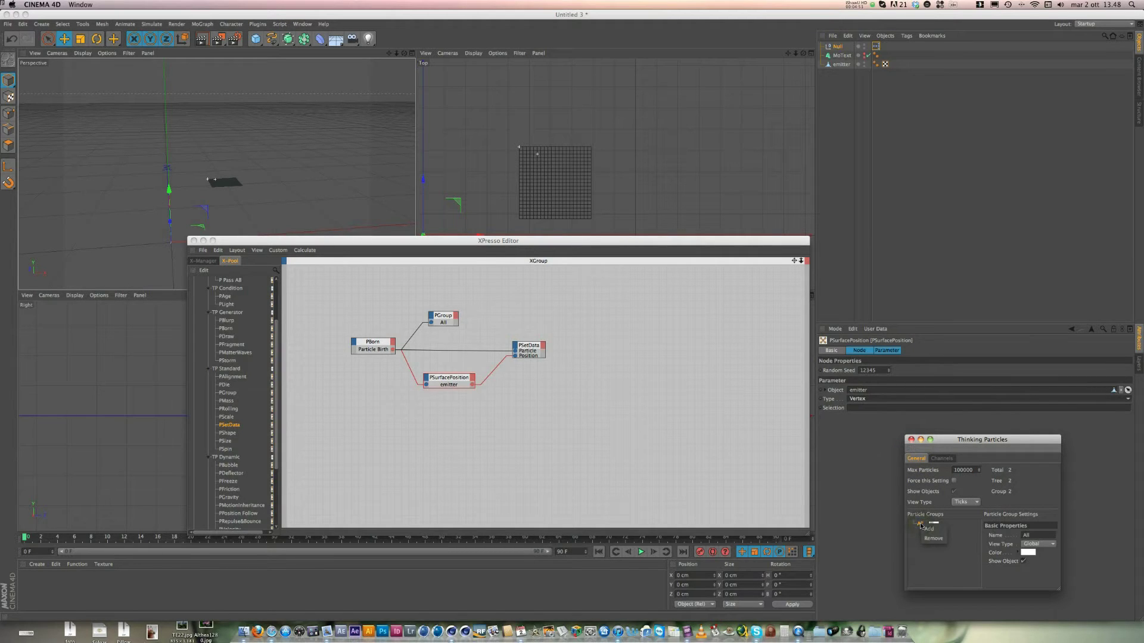
{"action": "left_click", "coordinate": [940, 531]}
{"action": "left_click", "coordinate": [938, 533]}
Step: Set the new particle group's colour to dark grey, RGB 79, 79, 79, and close the Thinking Particles settings
{"action": "left_click", "coordinate": [955, 532]}
{"action": "left_click_drag", "start_coordinate": [957, 535], "coordinate": [854, 540]}
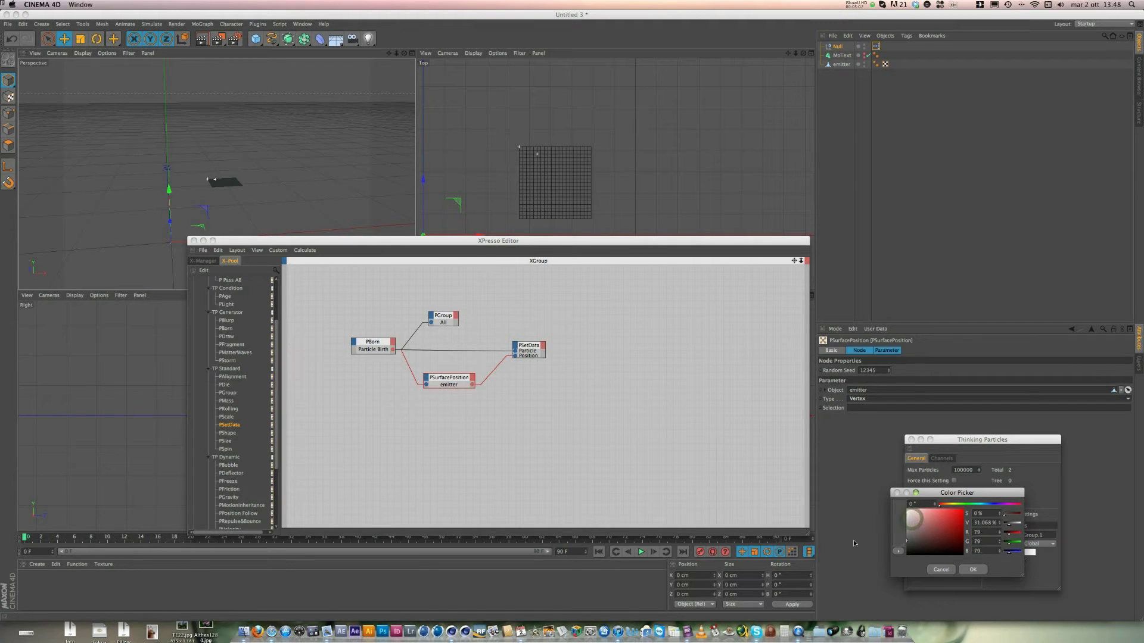
{"action": "left_click", "coordinate": [972, 570]}
{"action": "left_click", "coordinate": [911, 441]}
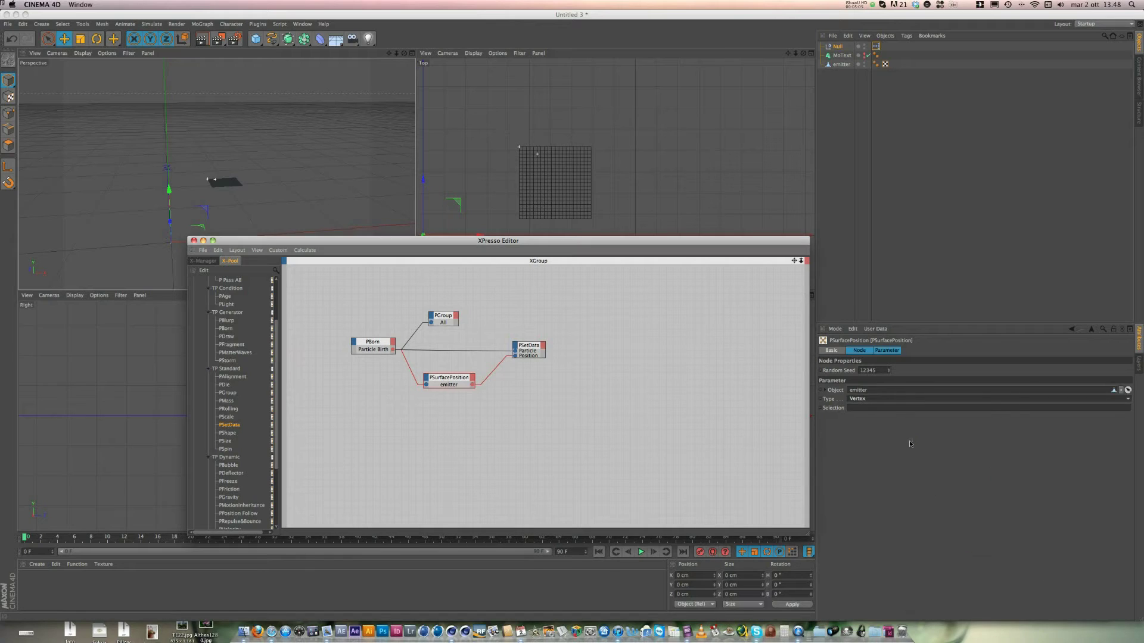
Step: Change the PBorn node's birth type to Shot
{"action": "left_click", "coordinate": [361, 345]}
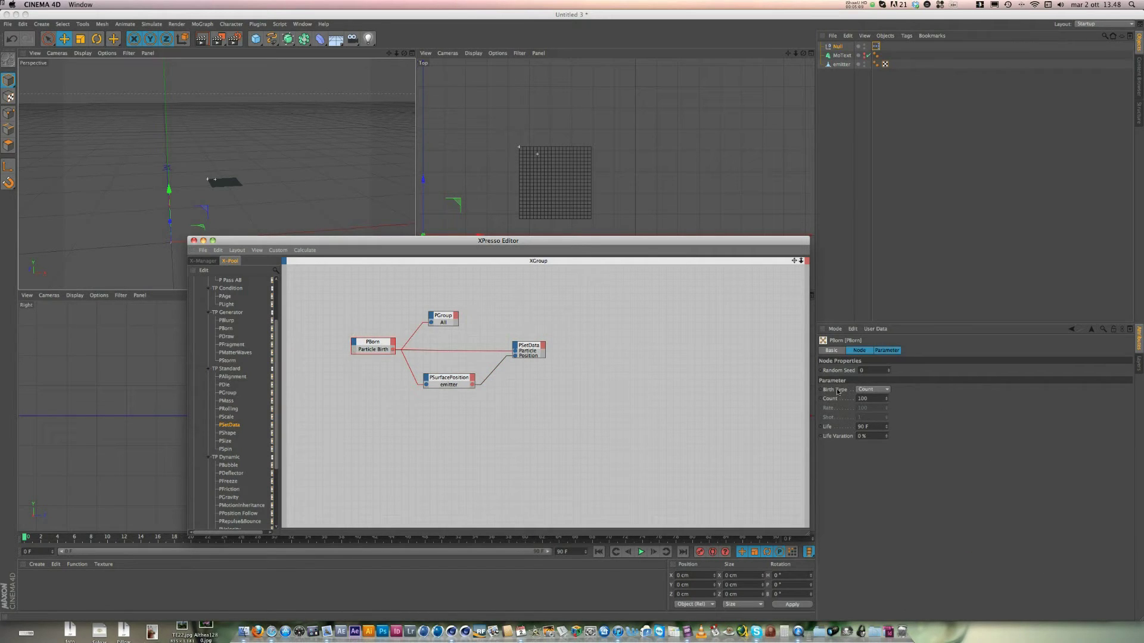
{"action": "left_click", "coordinate": [867, 390]}
{"action": "left_click", "coordinate": [869, 390]}
{"action": "left_click", "coordinate": [872, 417]}
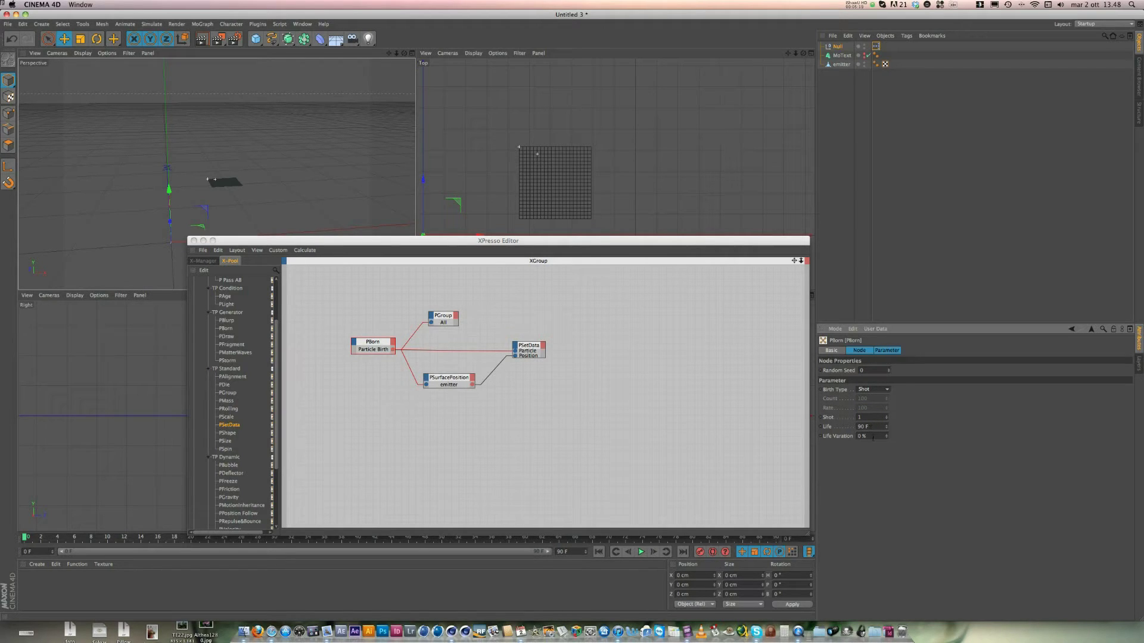
Step: Add a P Pass node to the XPresso graph below the PBorn node
{"action": "left_click", "coordinate": [537, 348]}
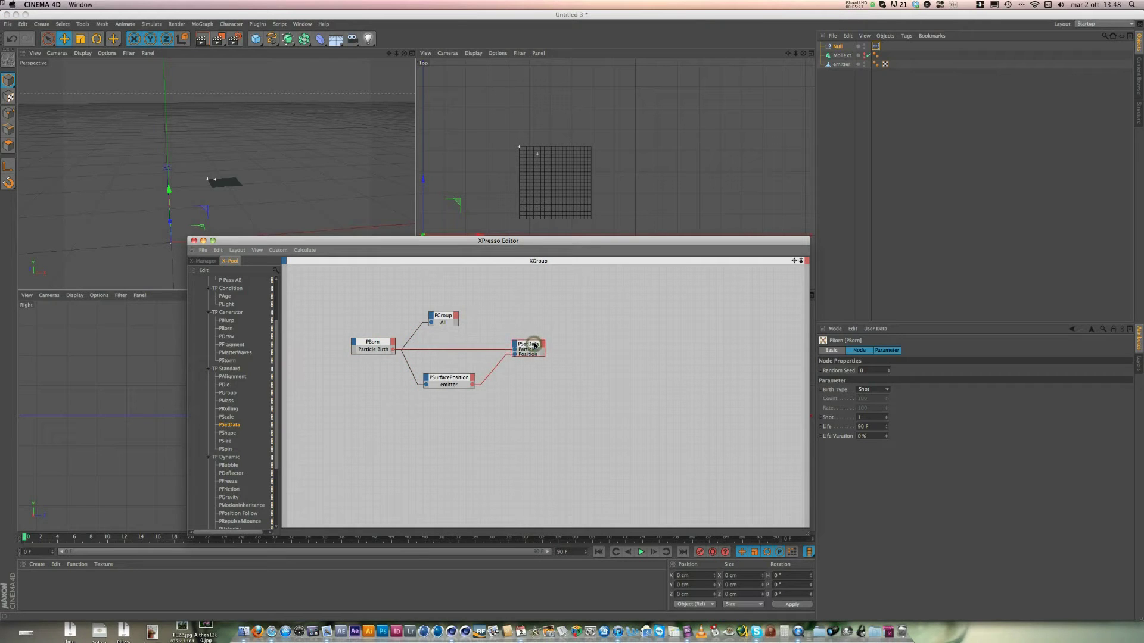
{"action": "left_click", "coordinate": [532, 346]}
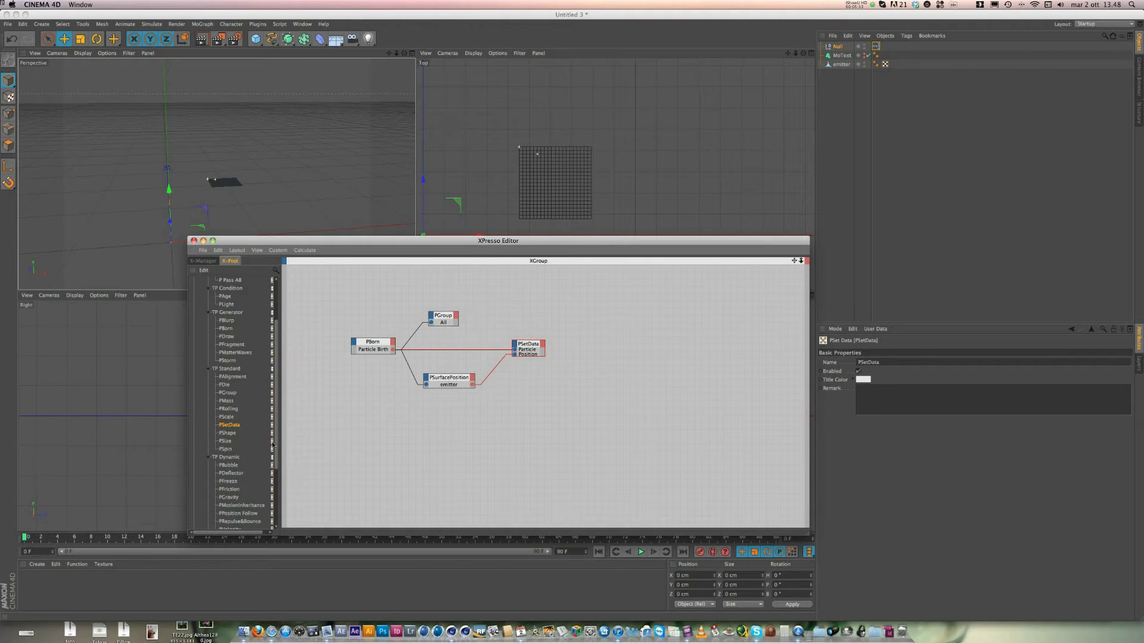
{"action": "scroll", "coordinate": [274, 444], "scroll_direction": "up", "scroll_amount": 3}
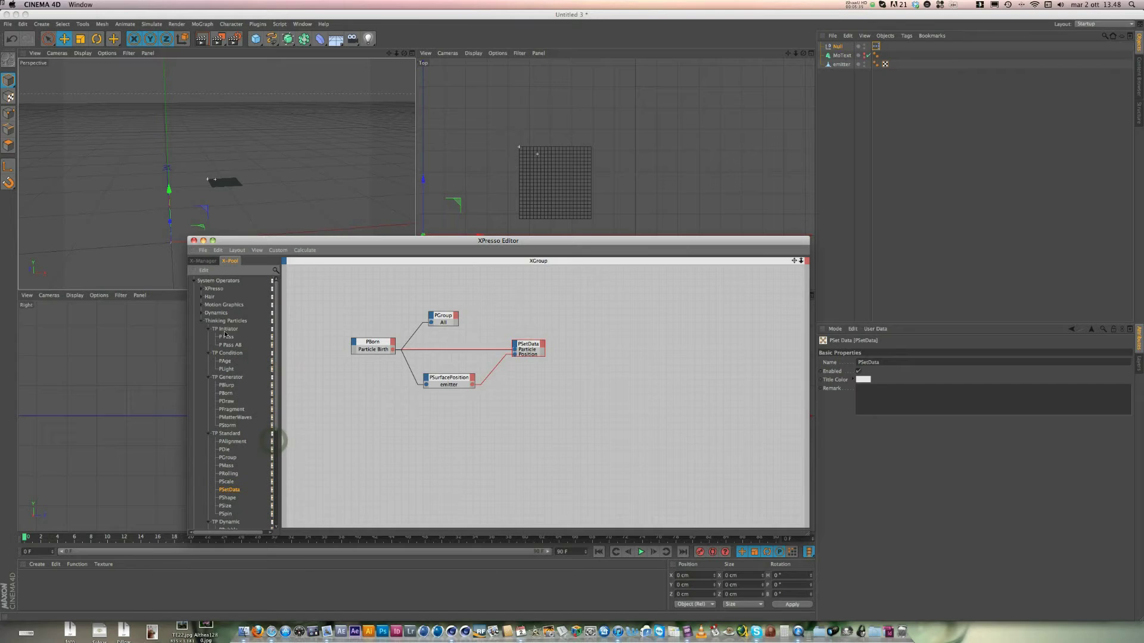
{"action": "left_click_drag", "start_coordinate": [345, 385], "coordinate": [363, 437]}
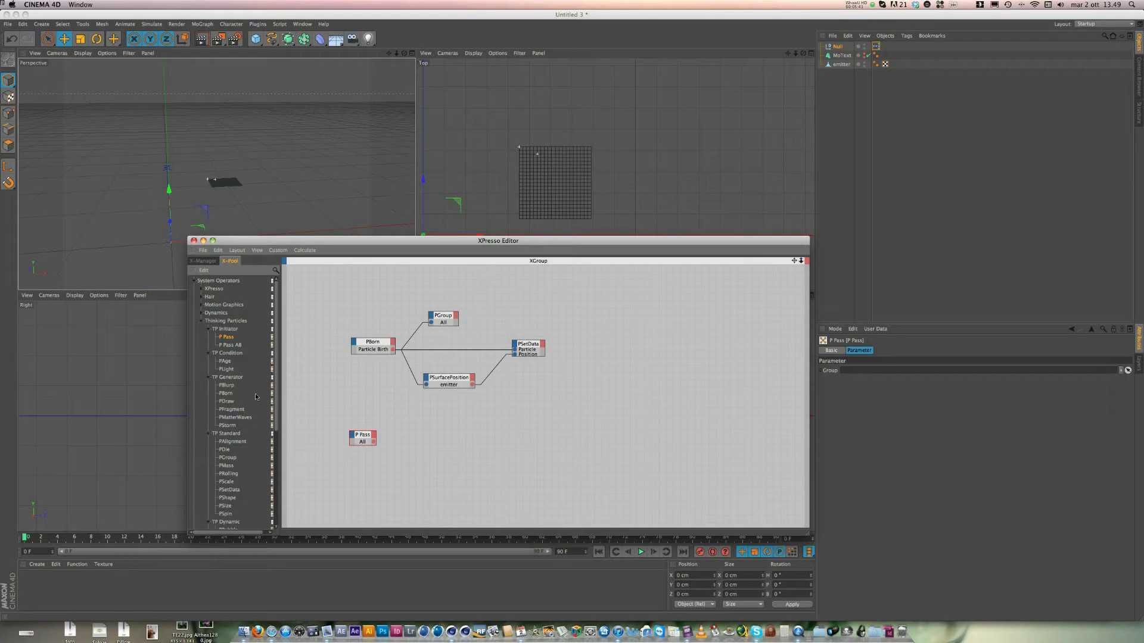
Step: Add a PAge node between the P Pass and PSurfacePosition nodes and set its type to Die
{"action": "left_click_drag", "start_coordinate": [276, 367], "coordinate": [271, 392]}
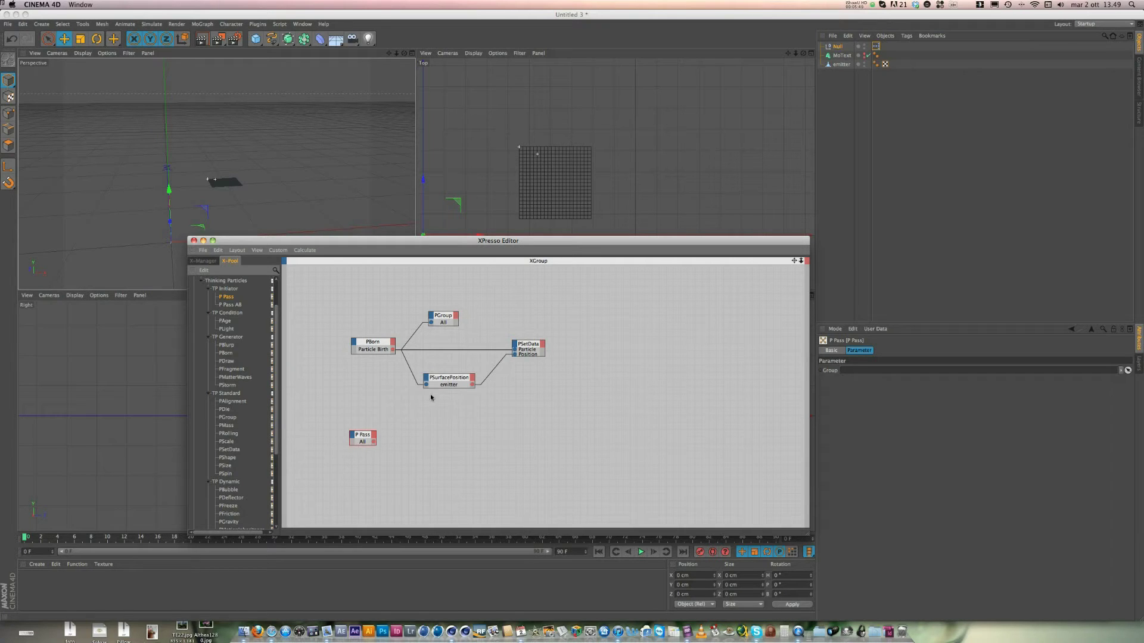
{"action": "left_click", "coordinate": [374, 346]}
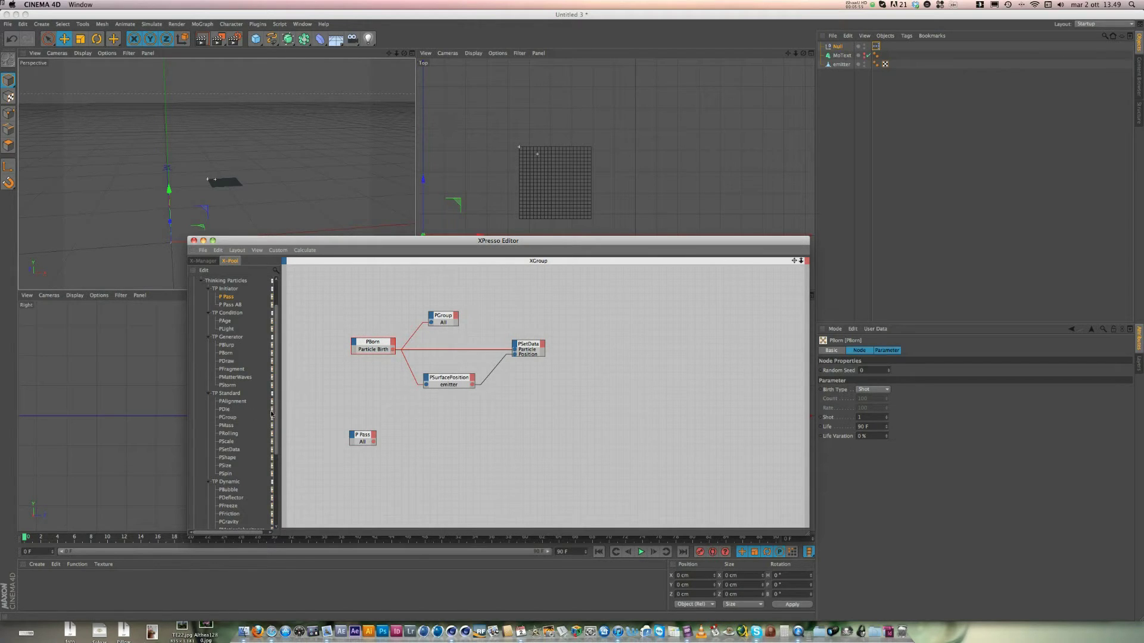
{"action": "left_click_drag", "start_coordinate": [225, 321], "coordinate": [420, 419]}
{"action": "left_click", "coordinate": [420, 419]}
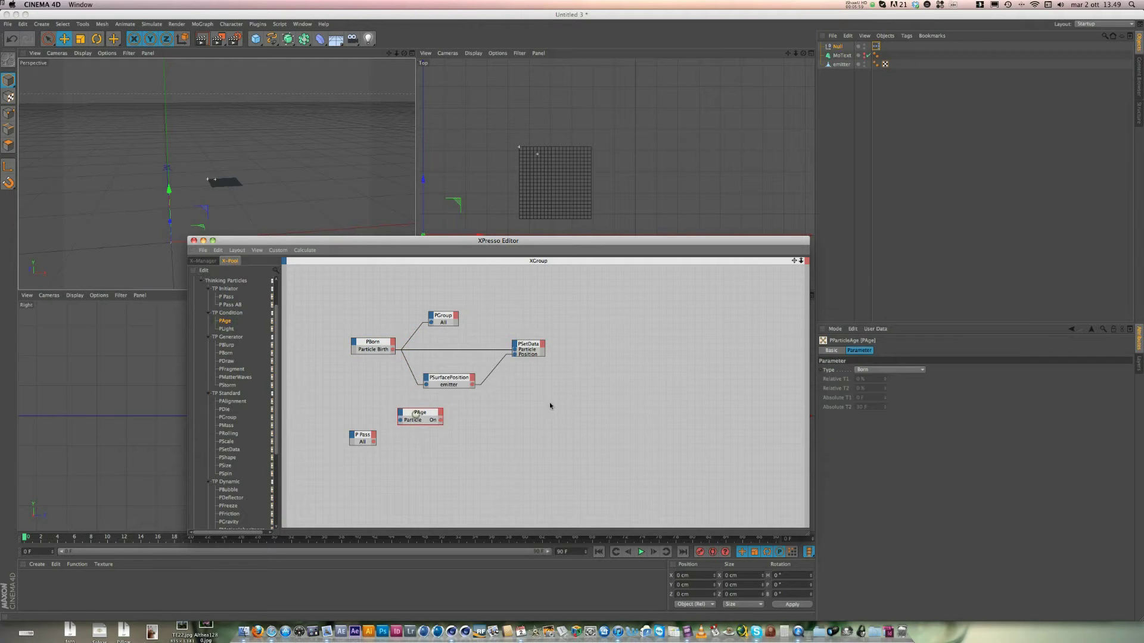
{"action": "left_click", "coordinate": [890, 370]}
{"action": "left_click", "coordinate": [890, 387]}
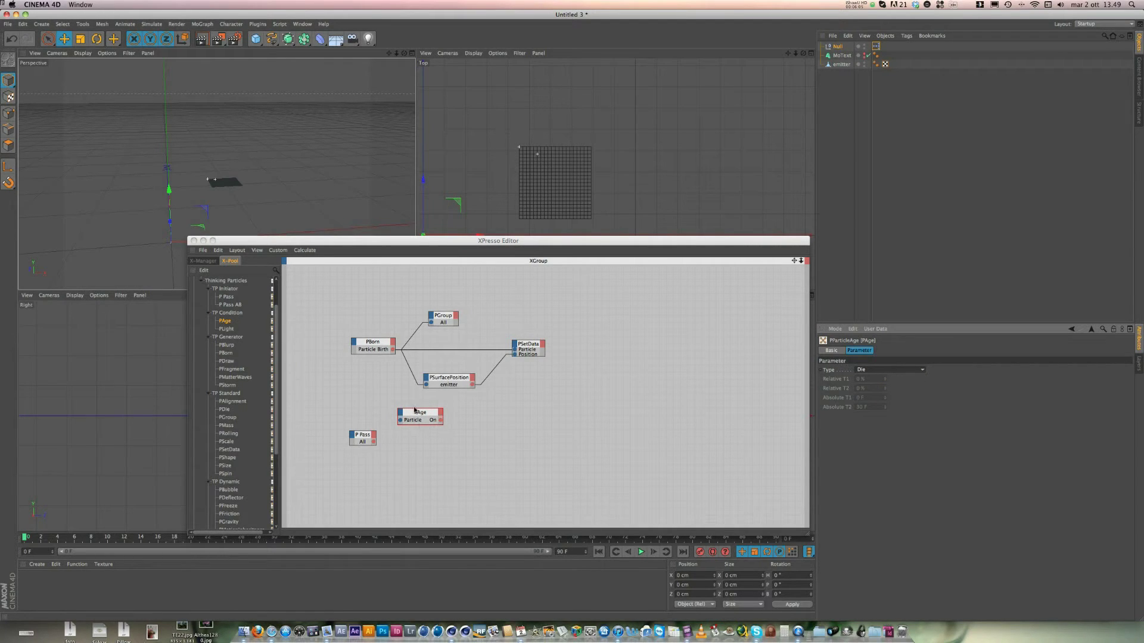
Step: Set the life of the particles born by the PBorn node to 1 frame
{"action": "left_click", "coordinate": [370, 341]}
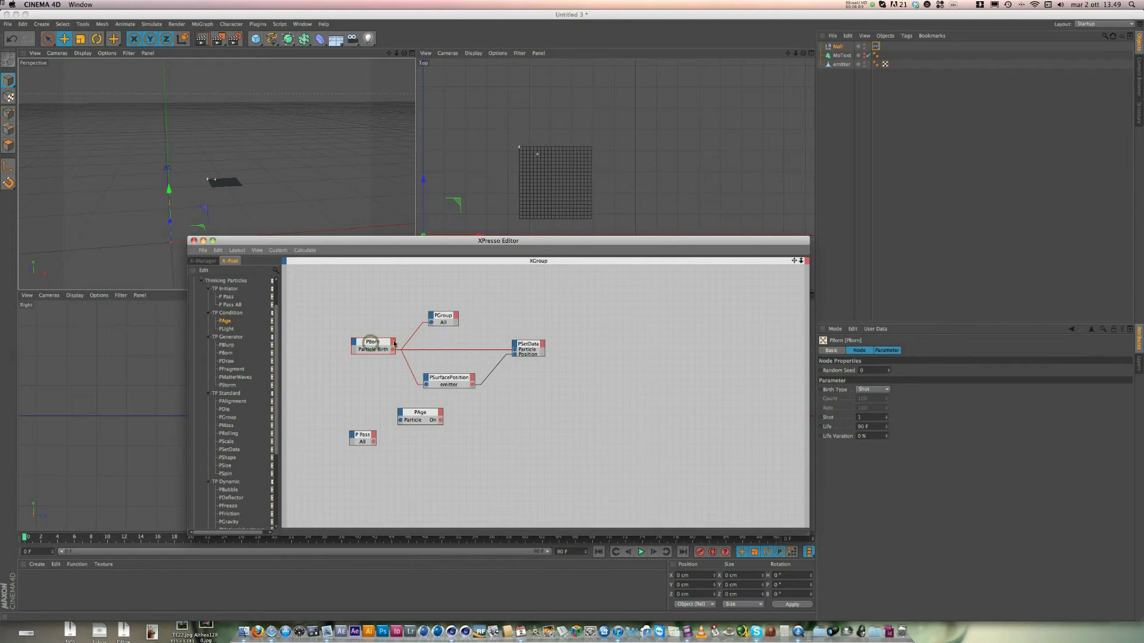
{"action": "double_click", "coordinate": [864, 427]}
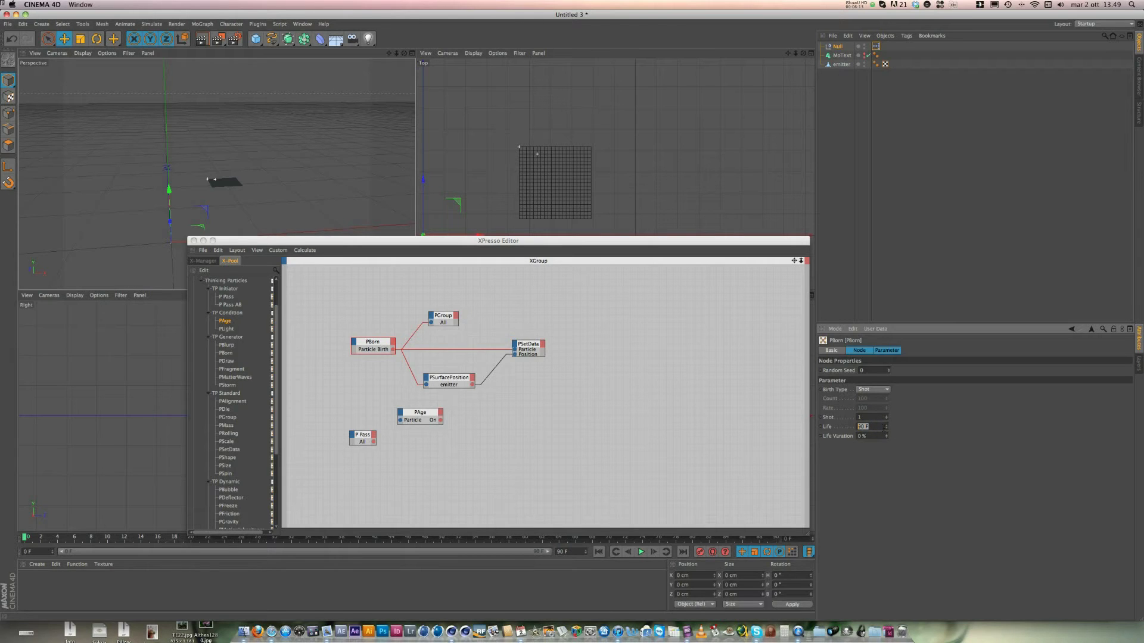
{"action": "type", "text": "1"}
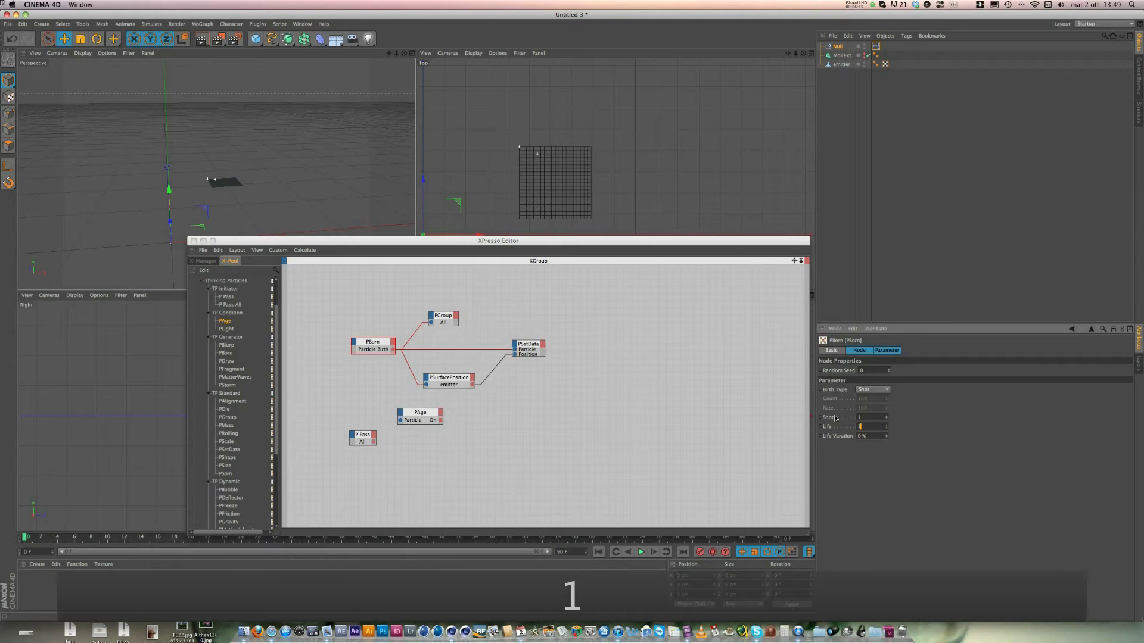
{"action": "left_click", "coordinate": [486, 488]}
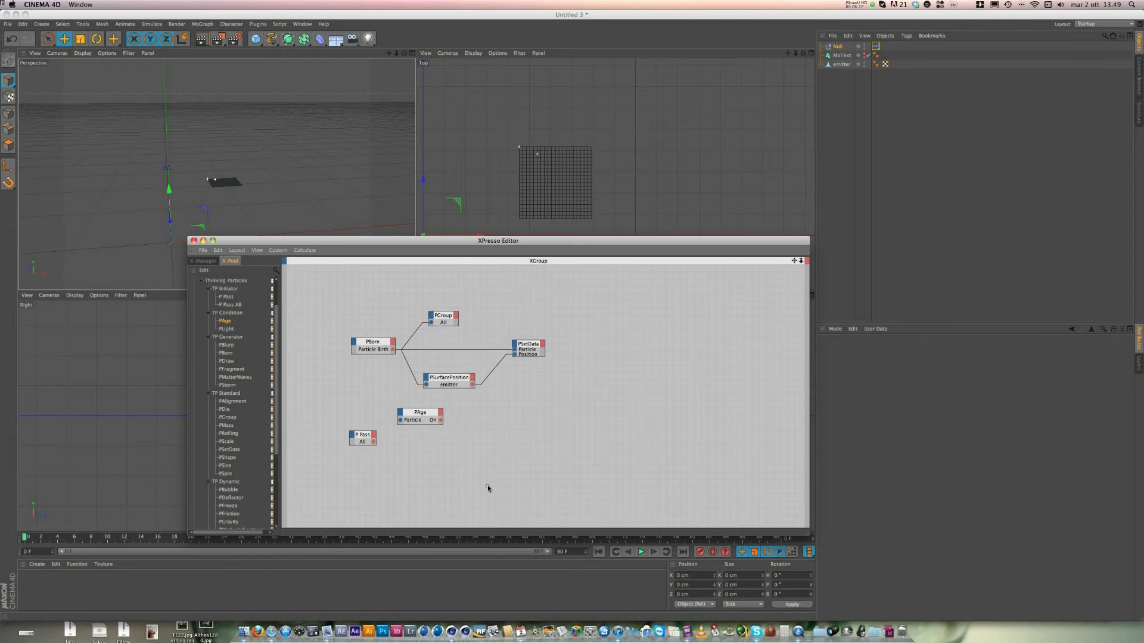
Step: Add a PGetData node to the graph below the PAge node
{"action": "left_click", "coordinate": [283, 414]}
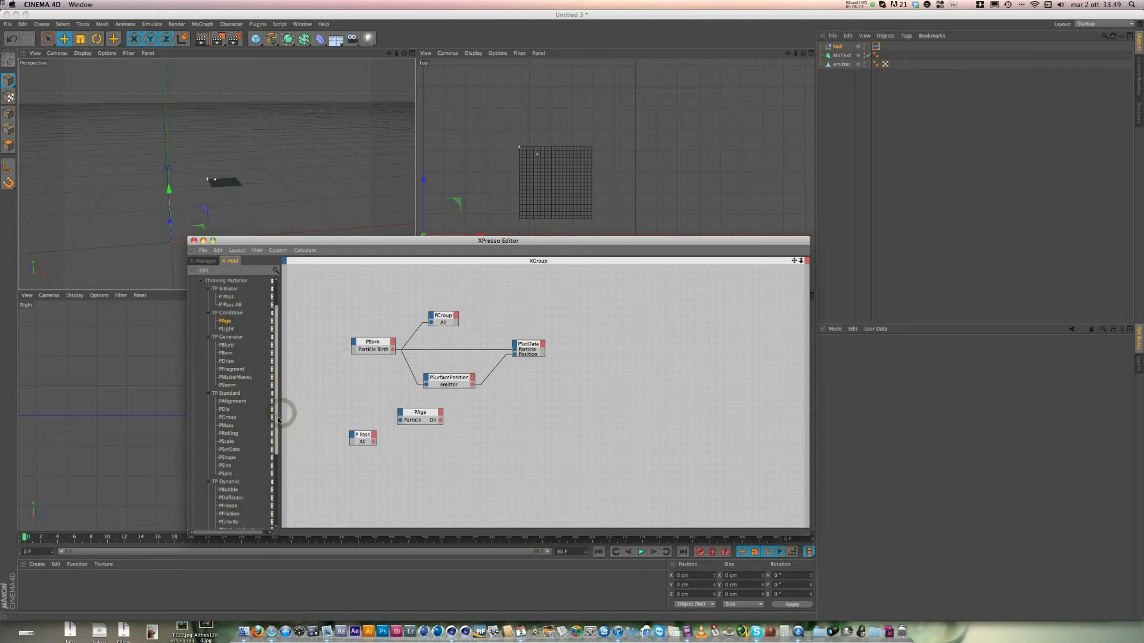
{"action": "mouse_move", "coordinate": [277, 417]}
{"action": "left_mouse_down"}
{"action": "mouse_move", "coordinate": [272, 478]}
{"action": "mouse_move", "coordinate": [269, 433]}
{"action": "left_mouse_up"}
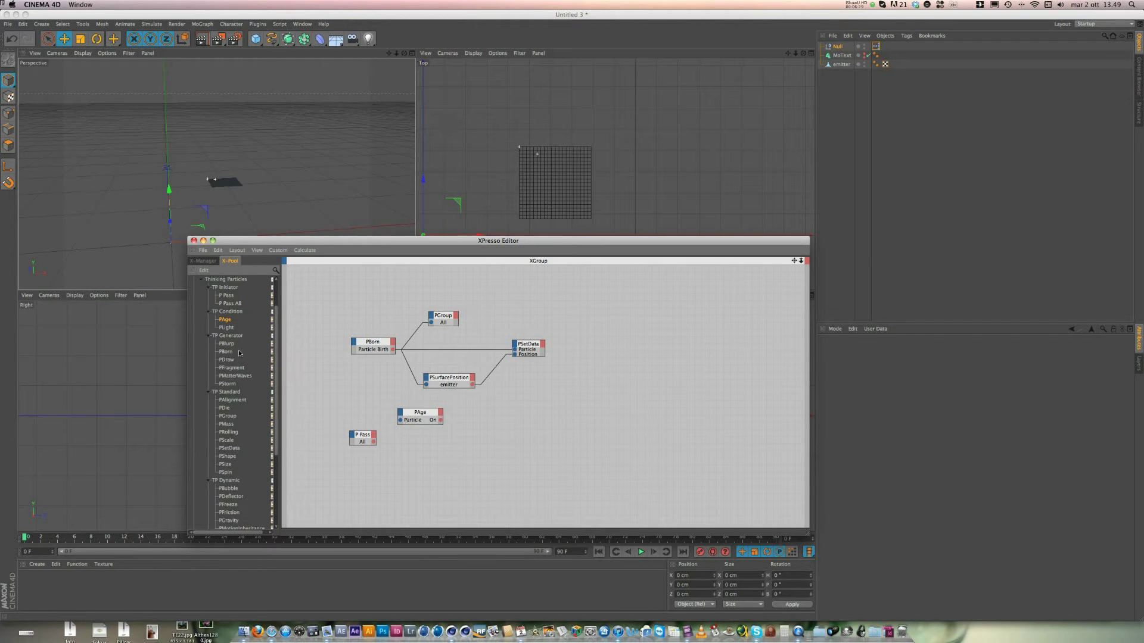
{"action": "scroll", "coordinate": [239, 354], "scroll_direction": "up", "scroll_amount": 3}
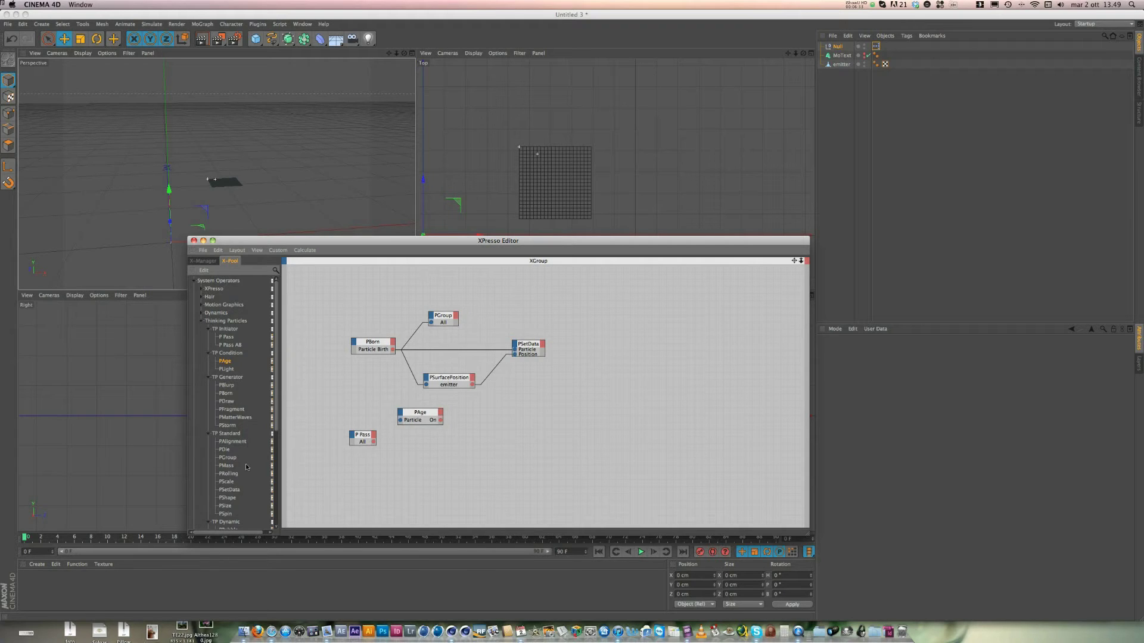
{"action": "scroll", "coordinate": [235, 503], "scroll_direction": "down", "scroll_amount": 6}
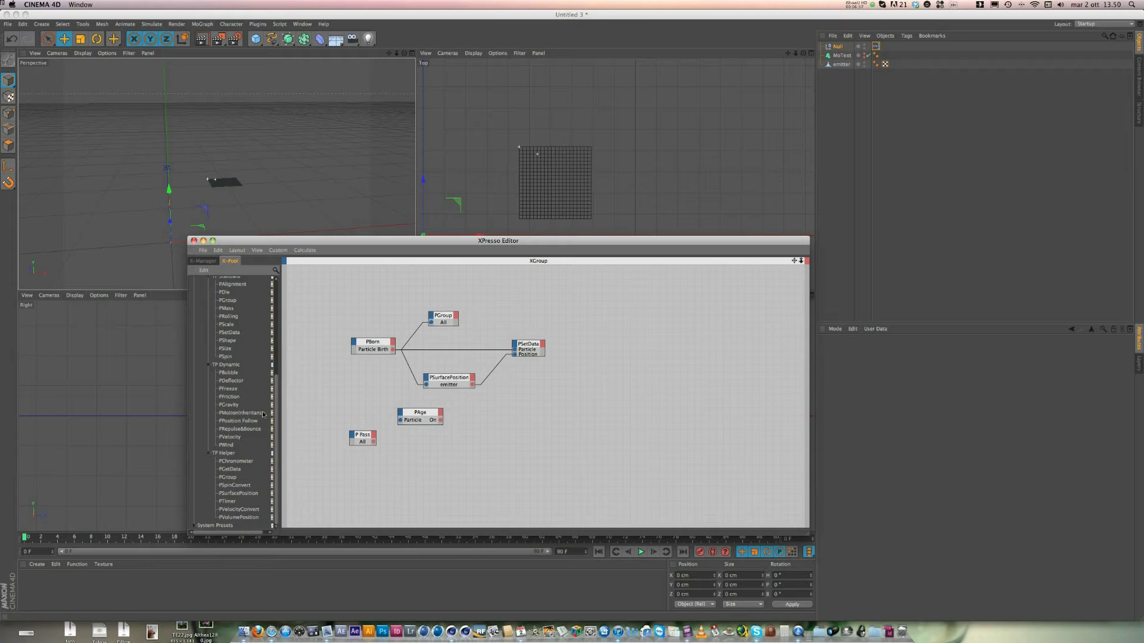
{"action": "left_click_drag", "start_coordinate": [276, 428], "coordinate": [283, 323]}
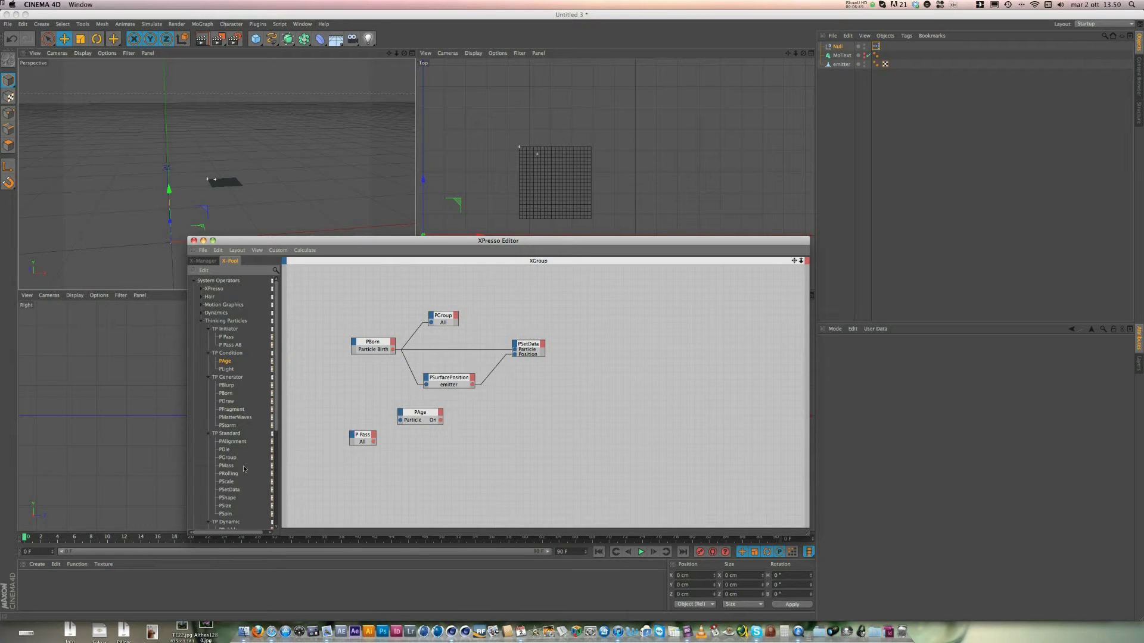
{"action": "left_click_drag", "start_coordinate": [278, 420], "coordinate": [270, 519]}
{"action": "left_click_drag", "start_coordinate": [225, 471], "coordinate": [423, 465]}
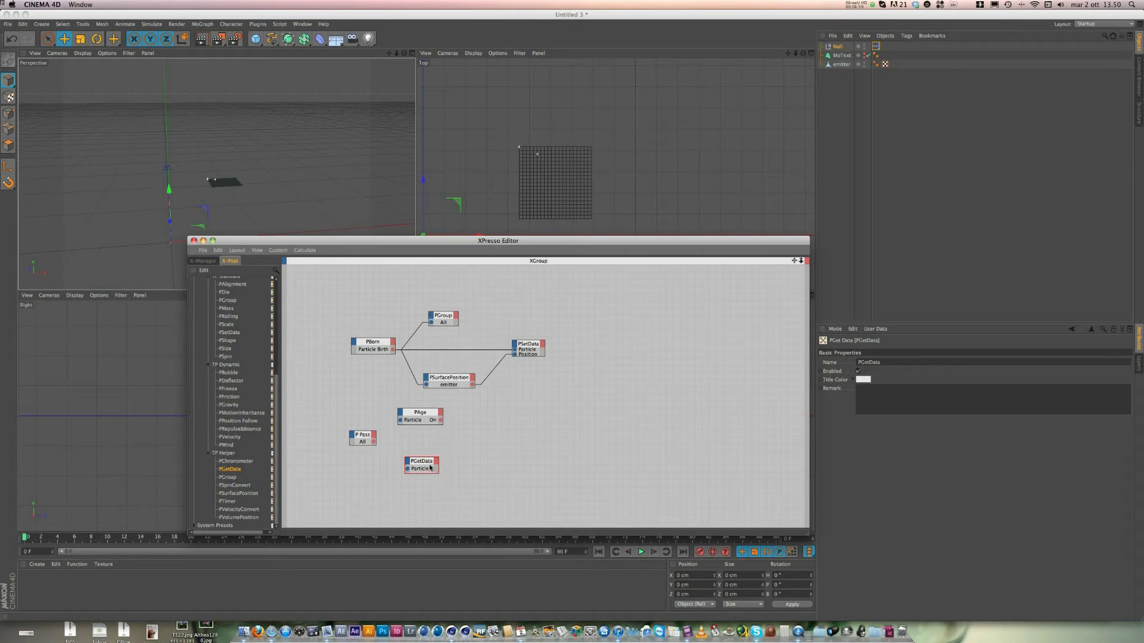
Step: Give the PGetData node a Position output and widen the node so its port names fit
{"action": "left_click", "coordinate": [422, 462]}
{"action": "left_click", "coordinate": [438, 463]}
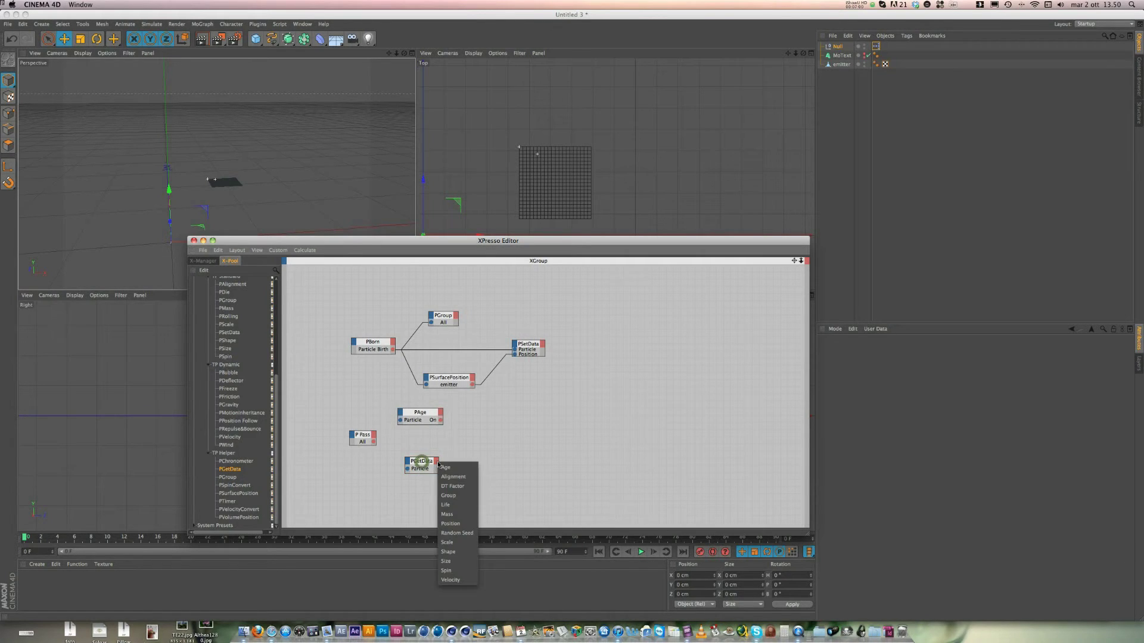
{"action": "left_click", "coordinate": [467, 524]}
{"action": "left_click_drag", "start_coordinate": [448, 462], "coordinate": [461, 463]}
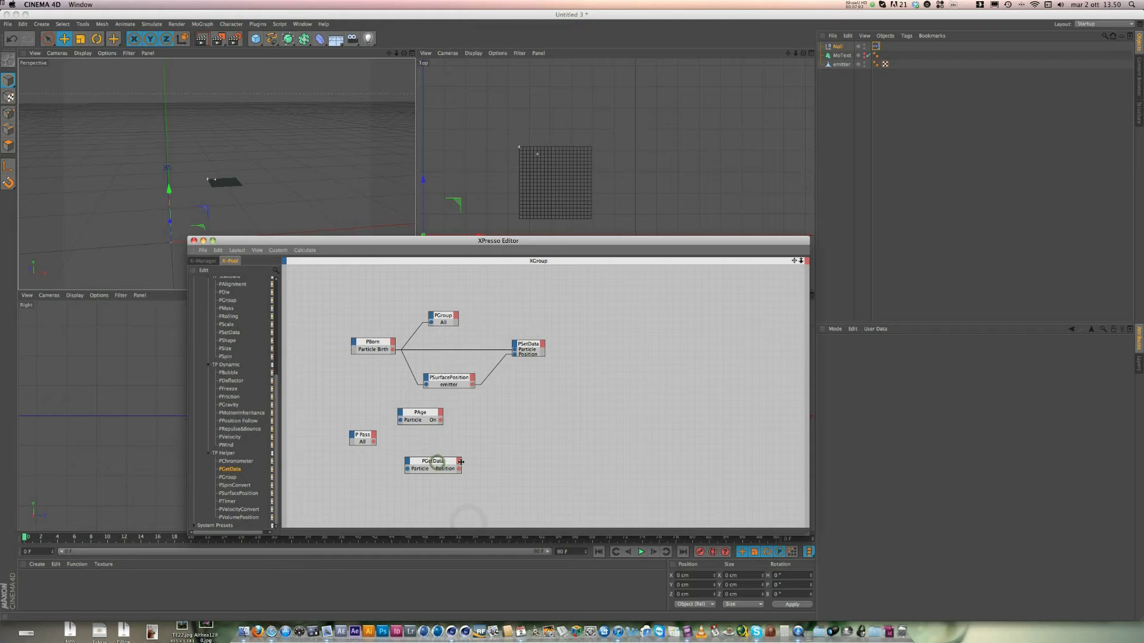
{"action": "left_click", "coordinate": [439, 462]}
Step: Add a PStorm node and place it beside the PAge and PGetData nodes
{"action": "left_click_drag", "start_coordinate": [277, 398], "coordinate": [277, 345]}
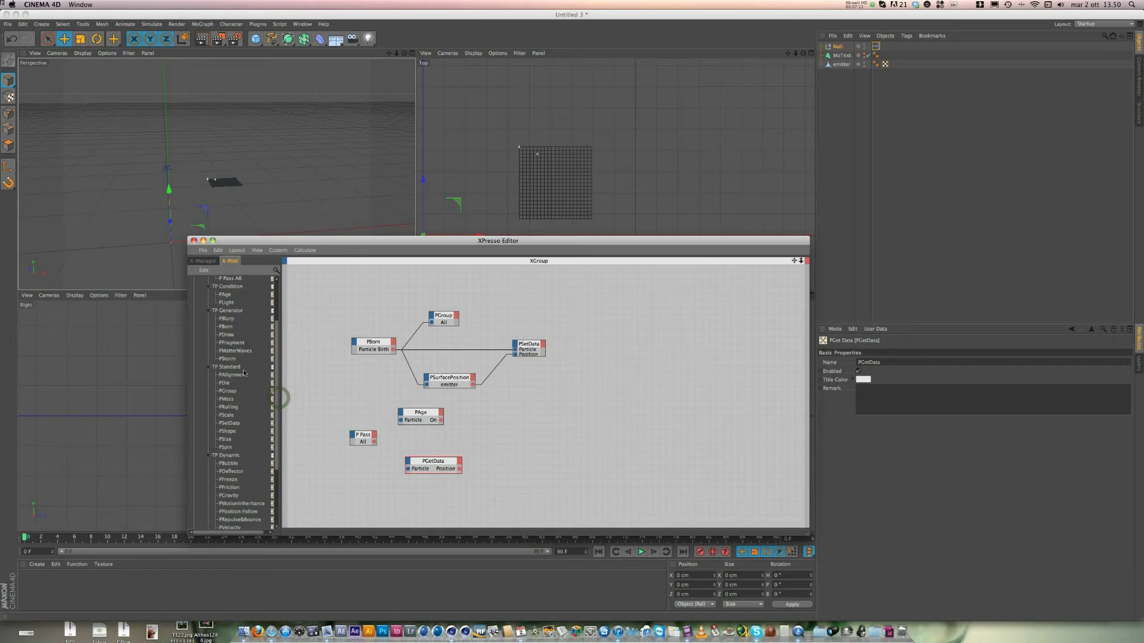
{"action": "left_click_drag", "start_coordinate": [228, 359], "coordinate": [526, 441]}
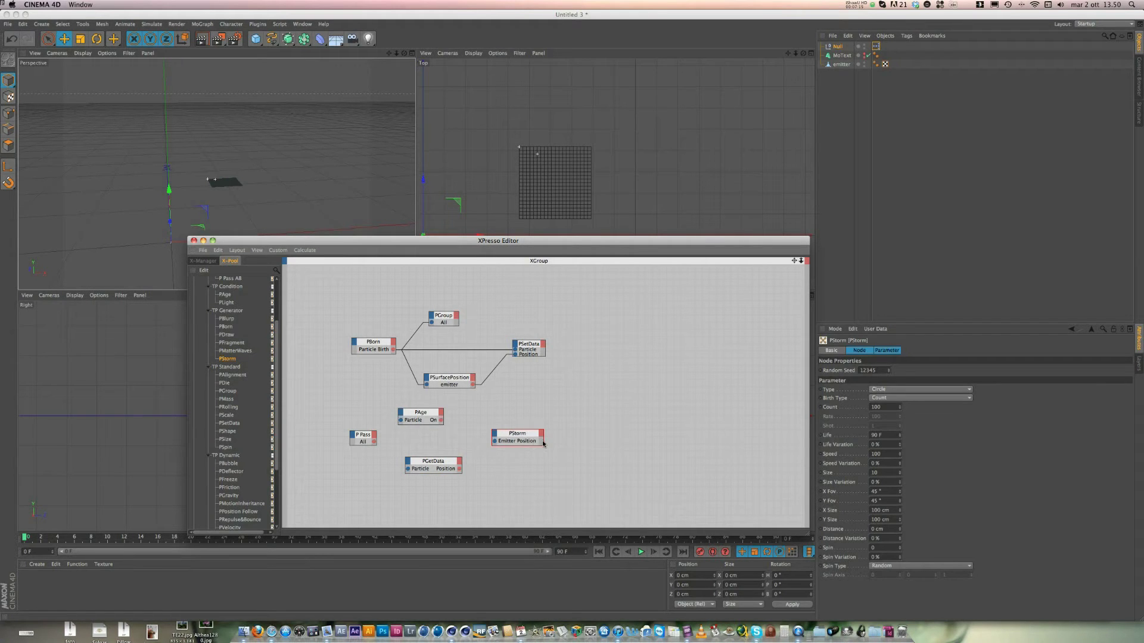
{"action": "left_click_drag", "start_coordinate": [513, 438], "coordinate": [498, 434]}
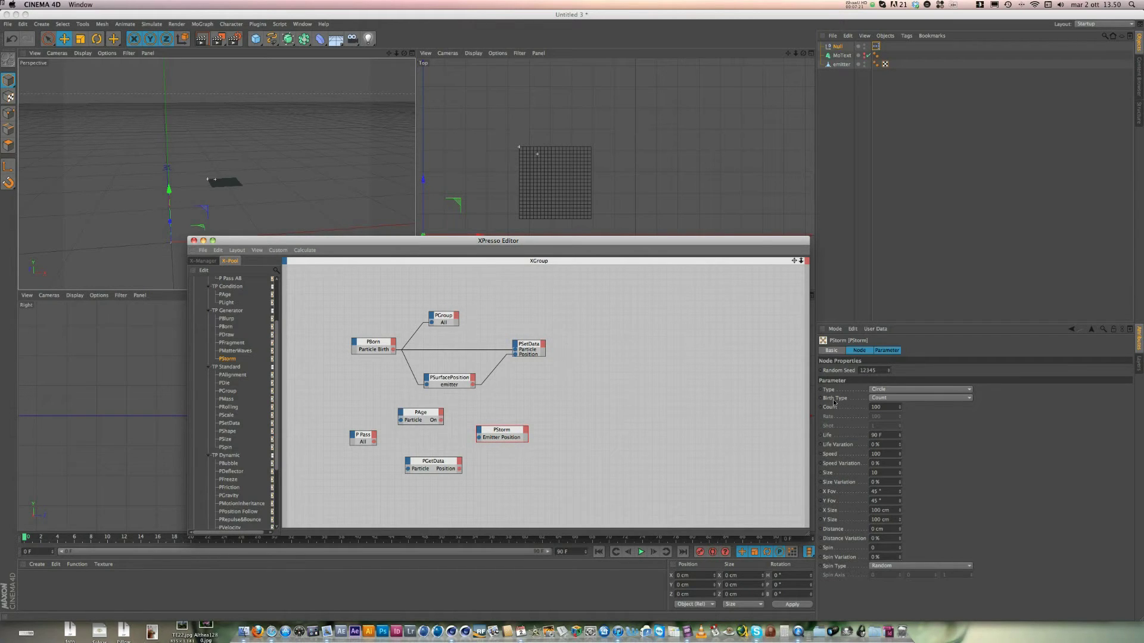
Step: Set the PStorm node's birth type to Shot, with a shot of 2 and a life of 200 frames
{"action": "left_click", "coordinate": [897, 398]}
{"action": "left_click", "coordinate": [898, 425]}
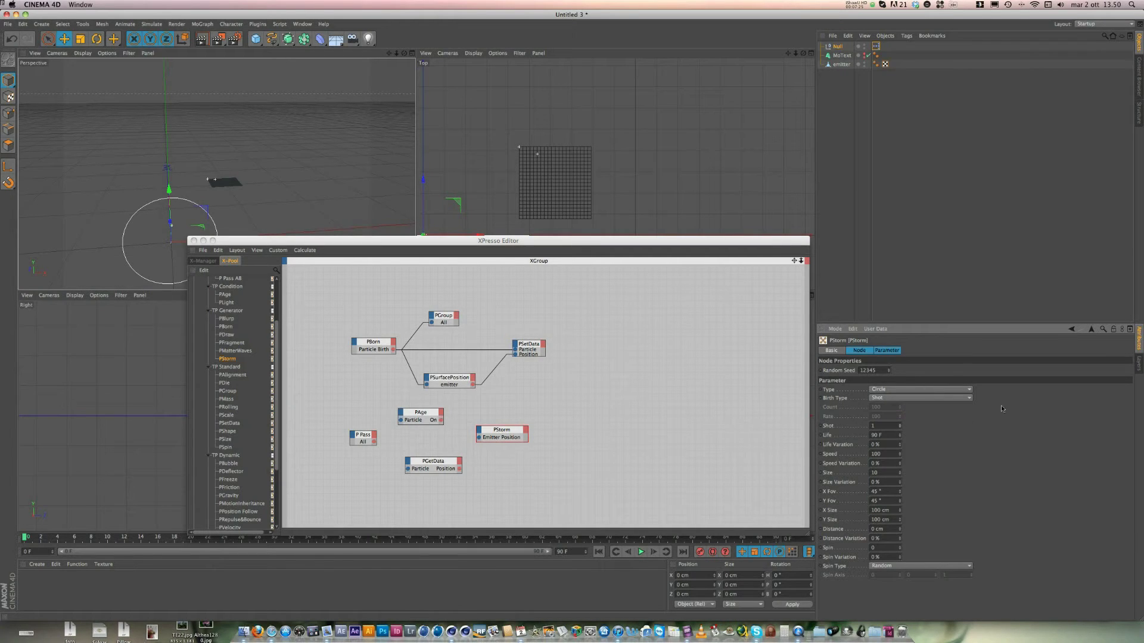
{"action": "left_click", "coordinate": [900, 424]}
{"action": "left_click_drag", "start_coordinate": [885, 435], "coordinate": [867, 438]}
{"action": "type", "text": "200"}
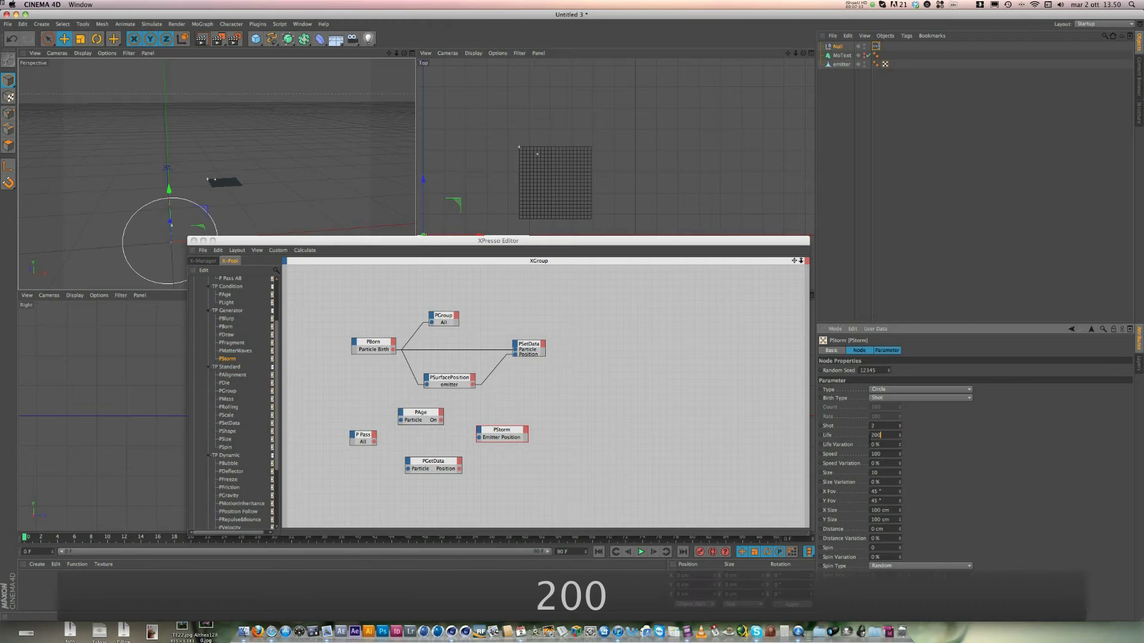
Step: Extend the animation to 200 frames and stretch the preview range over the whole timeline
{"action": "double_click", "coordinate": [567, 553]}
{"action": "type", "text": "200"}
{"action": "key", "text": "Return"}
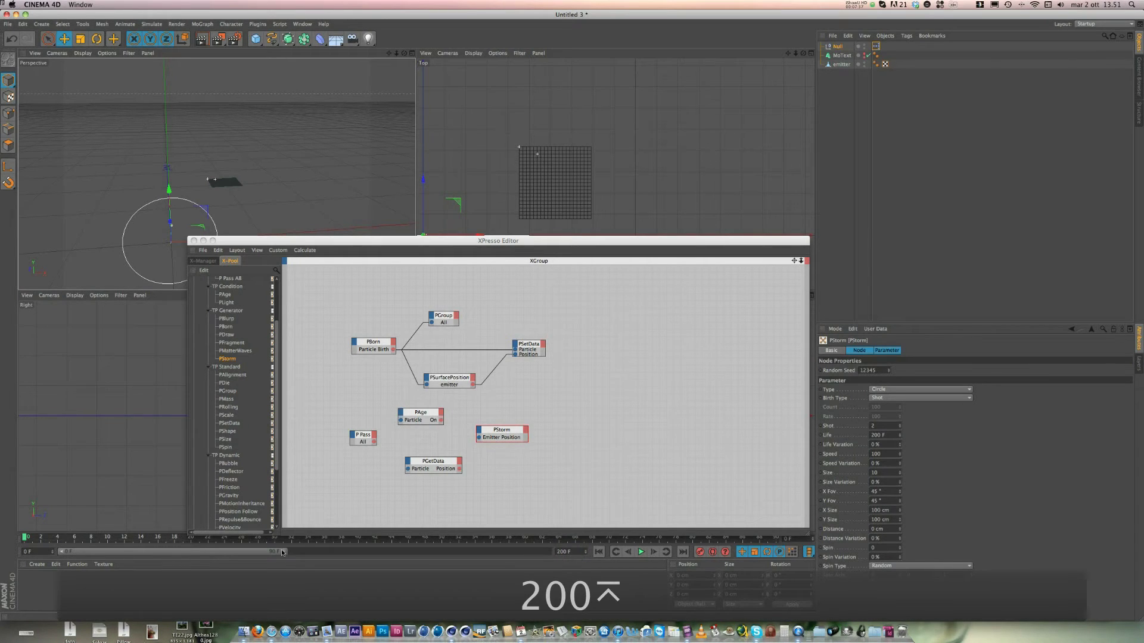
{"action": "left_click_drag", "start_coordinate": [282, 552], "coordinate": [569, 556]}
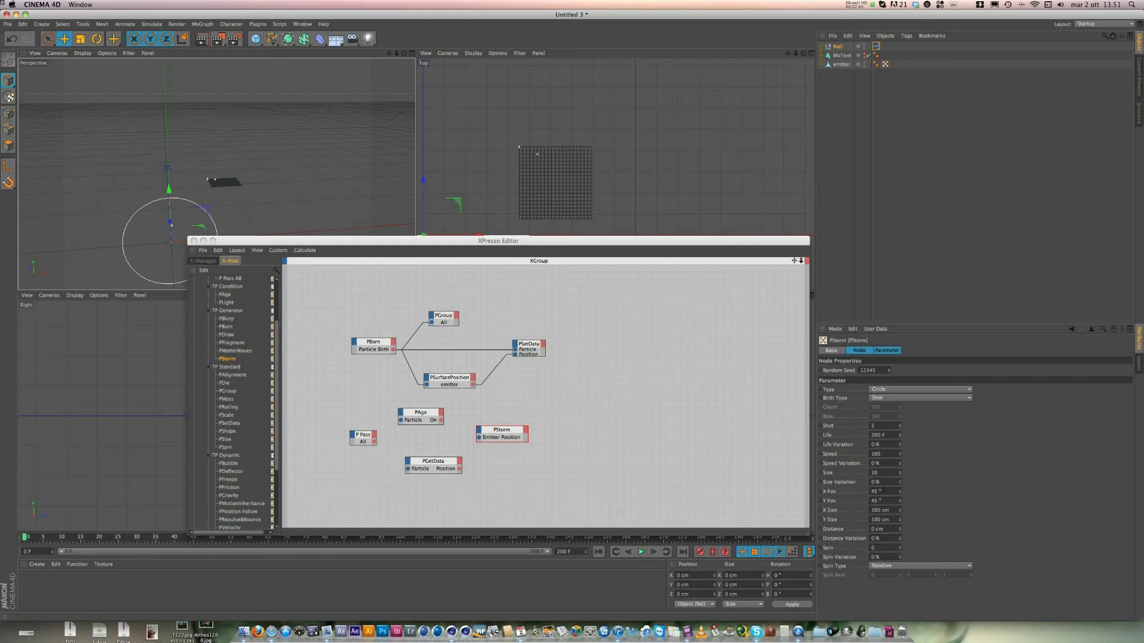
Step: Set the PStorm node's X and Y field of view to 360° and its X and Y size to 0 cm
{"action": "double_click", "coordinate": [881, 492]}
{"action": "type", "text": "360"}
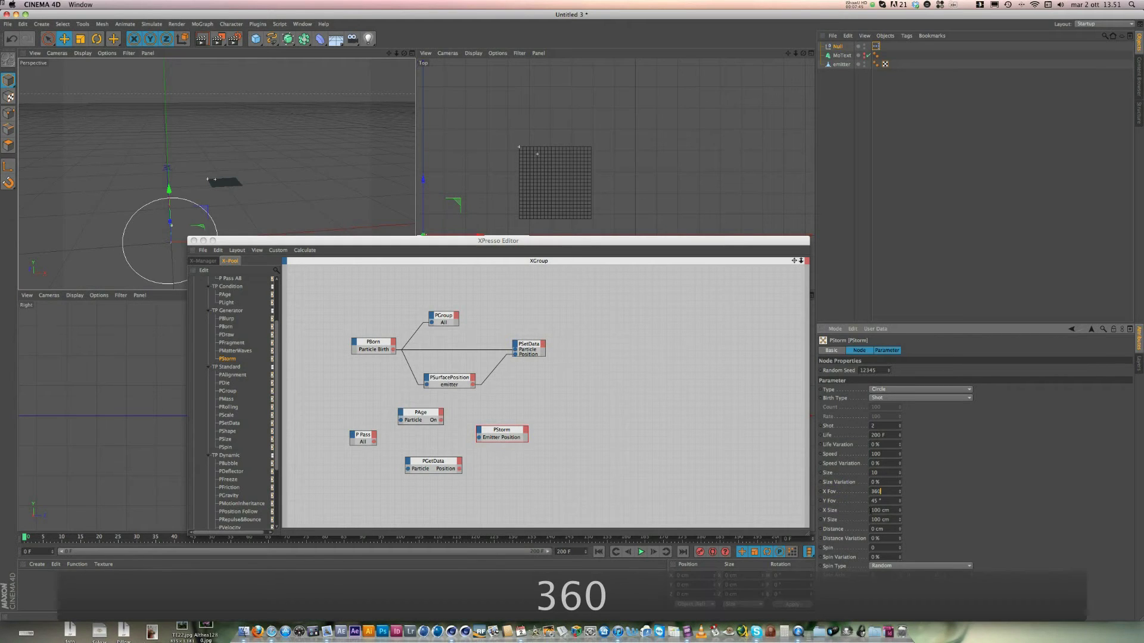
{"action": "key", "text": "Tab"}
{"action": "type", "text": "362"}
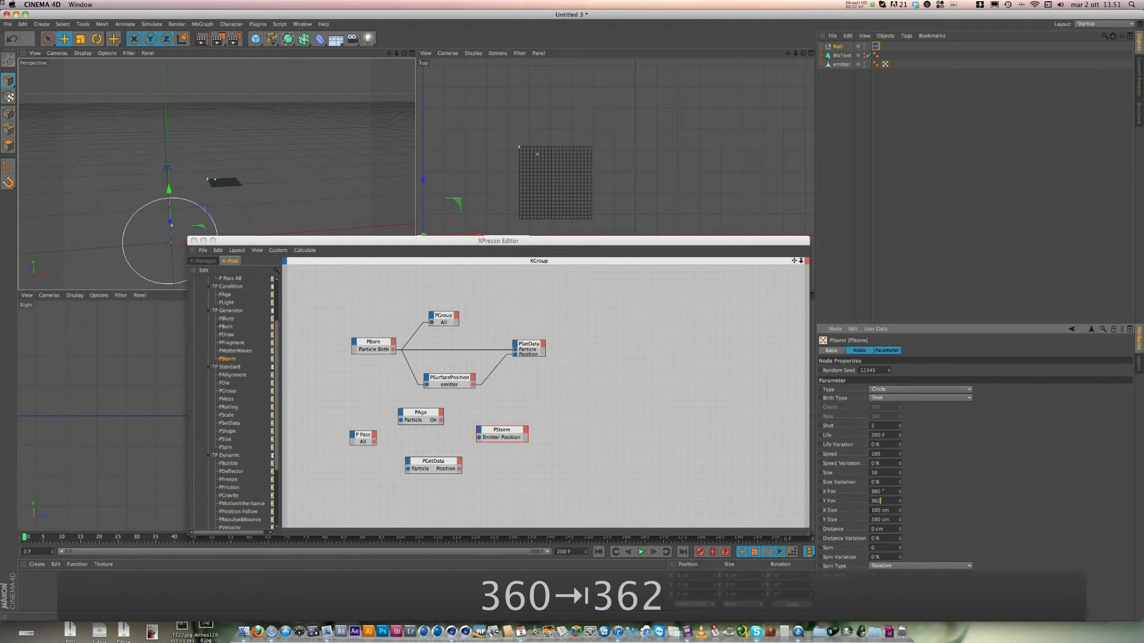
{"action": "key", "text": "BackSpace"}
{"action": "type", "text": "0"}
{"action": "key", "text": "Tab"}
{"action": "type", "text": "0"}
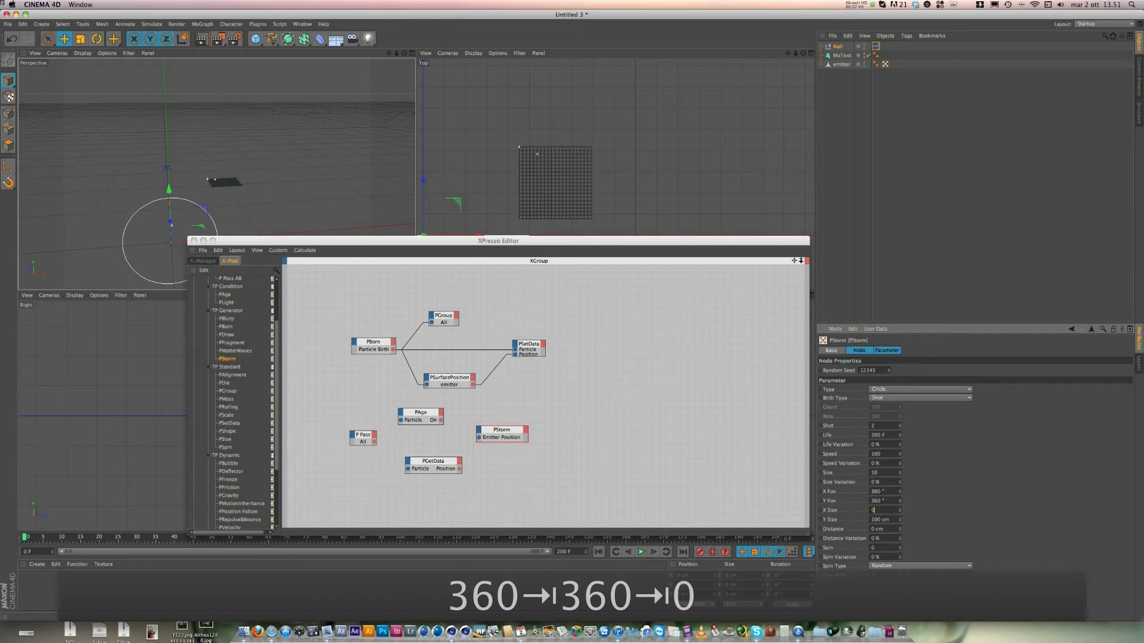
{"action": "key", "text": "Tab"}
{"action": "type", "text": "0"}
{"action": "key", "text": "Tab"}
{"action": "left_click", "coordinate": [915, 508]}
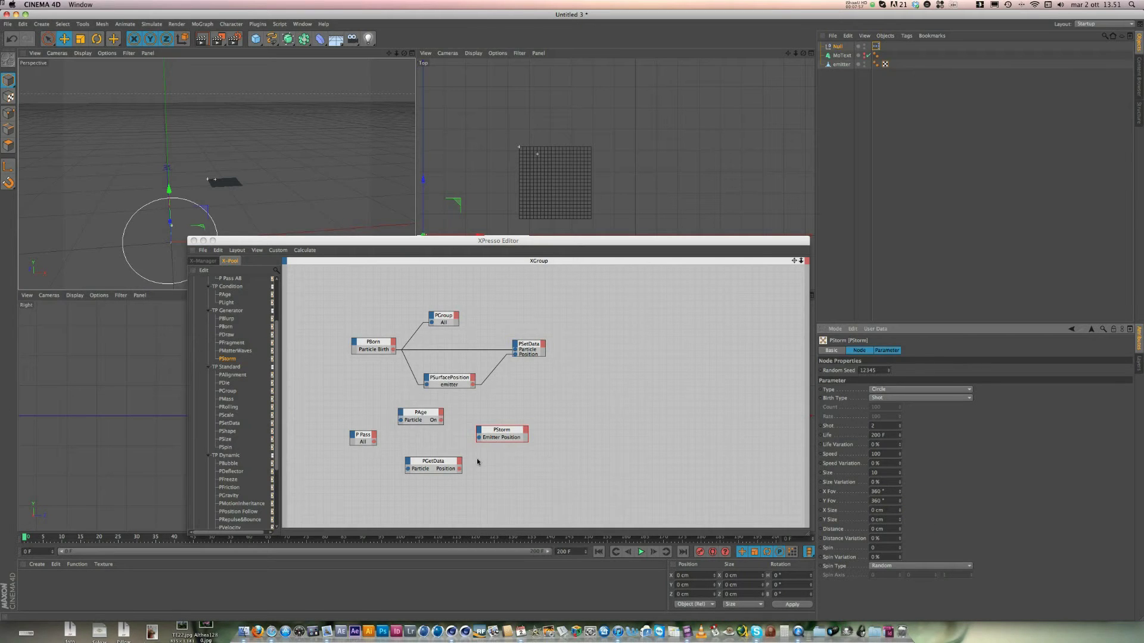
Step: Wire P Pass into PAge and PGetData, PGetData's Position into PStorm's Emitter Position, and PAge's On into PStorm's On
{"action": "left_click_drag", "start_coordinate": [374, 441], "coordinate": [467, 447]}
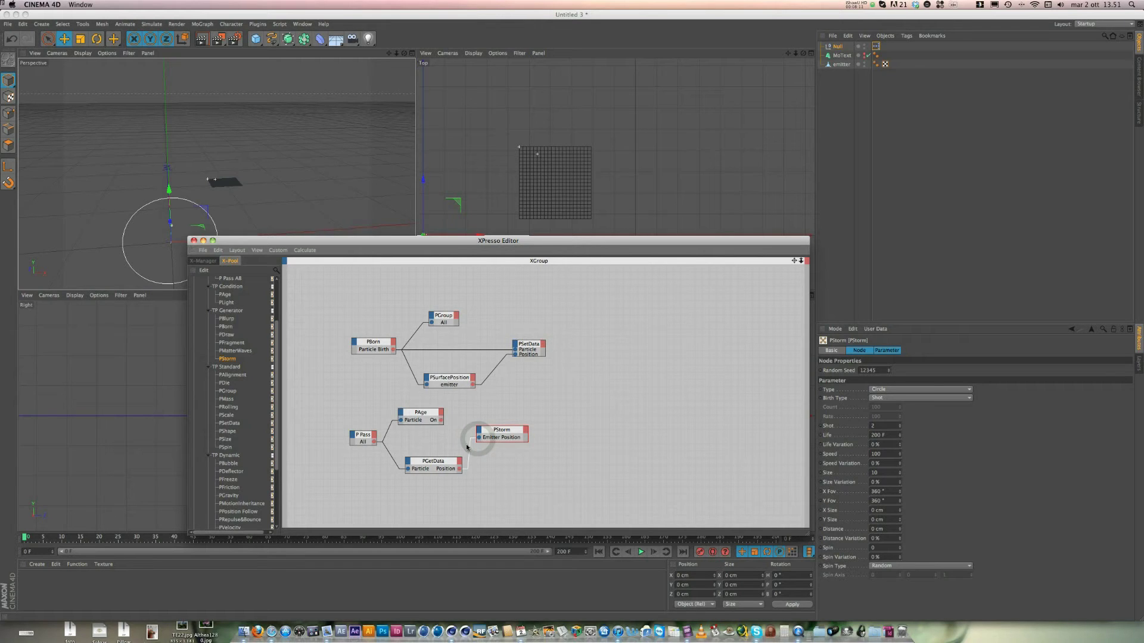
{"action": "left_click_drag", "start_coordinate": [441, 420], "coordinate": [486, 475]}
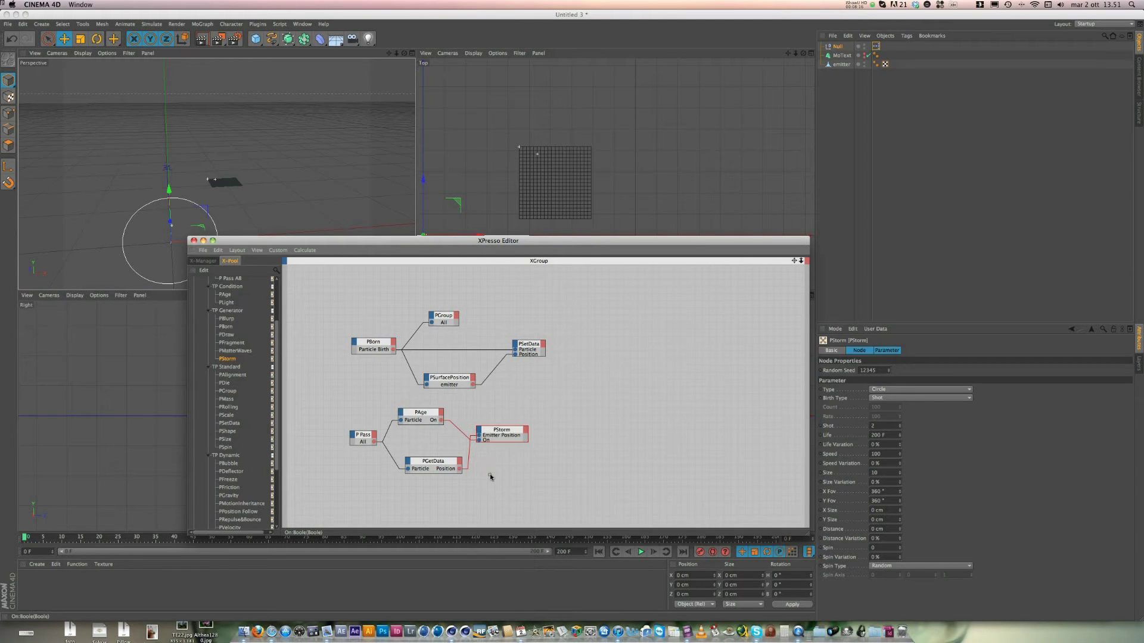
Step: Enlarge the PStorm node so its ports are readable and move the XPresso editor window aside
{"action": "double_click", "coordinate": [507, 432]}
{"action": "left_click_drag", "start_coordinate": [528, 438], "coordinate": [542, 437]}
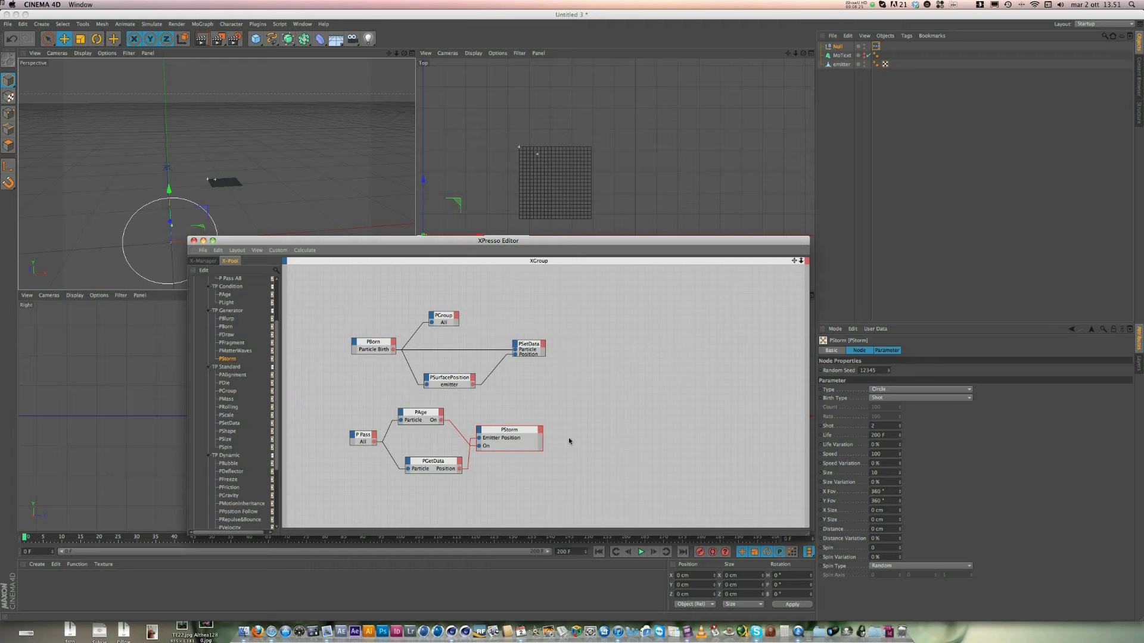
{"action": "left_click_drag", "start_coordinate": [590, 241], "coordinate": [505, 256]}
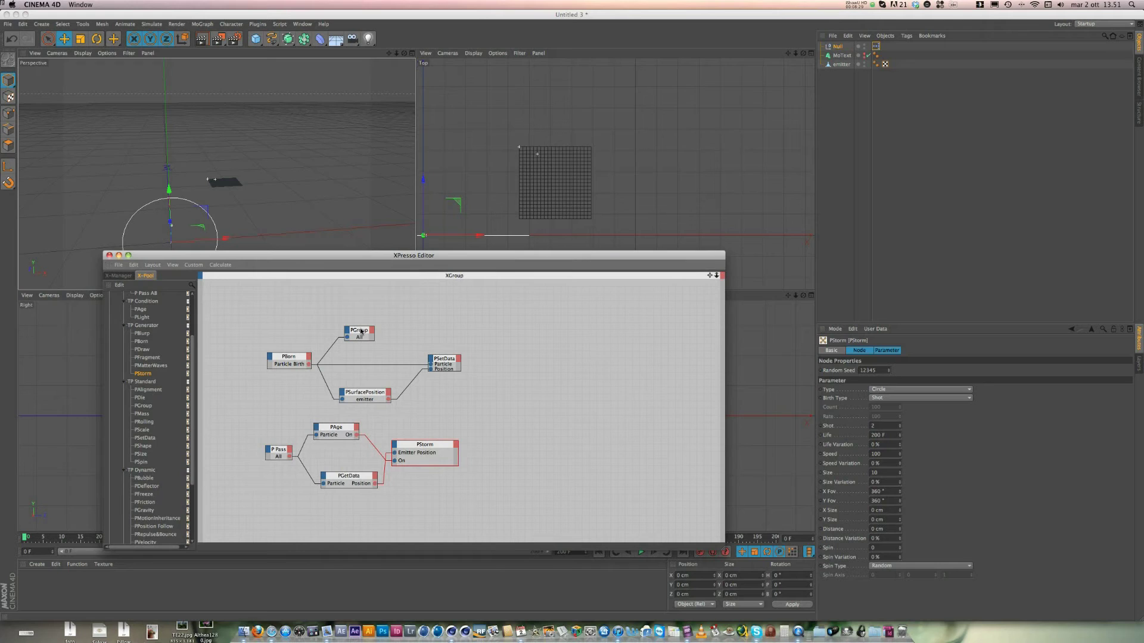
Step: Copy the PGroup node beside PStorm and wire PStorm's Particle Birth output into the copy
{"action": "left_click_drag", "start_coordinate": [360, 332], "coordinate": [464, 469], "text": "ctrl"}
{"action": "left_click_drag", "start_coordinate": [688, 258], "coordinate": [710, 252]}
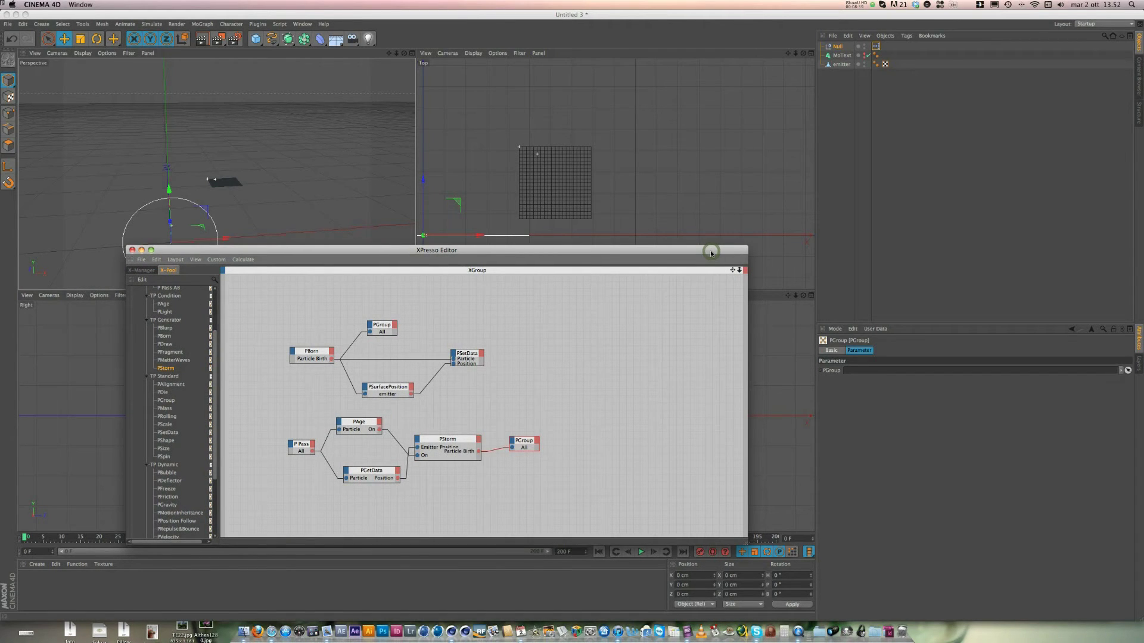
{"action": "left_click_drag", "start_coordinate": [710, 253], "coordinate": [699, 268]}
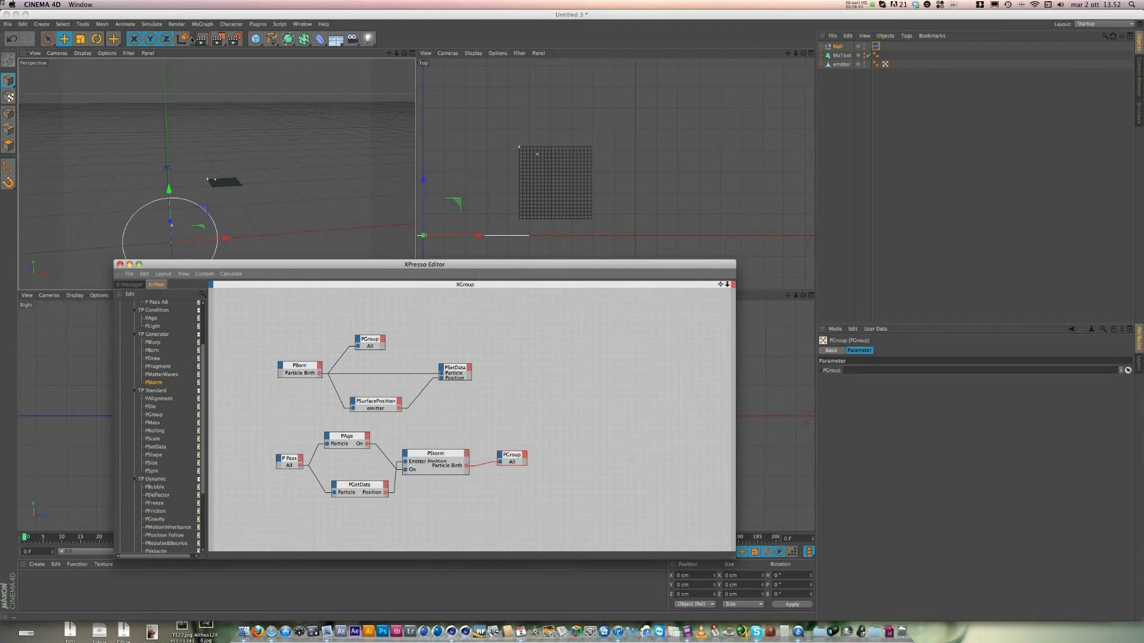
Step: Add a particle group Group.2 under All in the Thinking Particles settings and assign it to the PGroup node fed by PStorm
{"action": "left_click", "coordinate": [144, 25]}
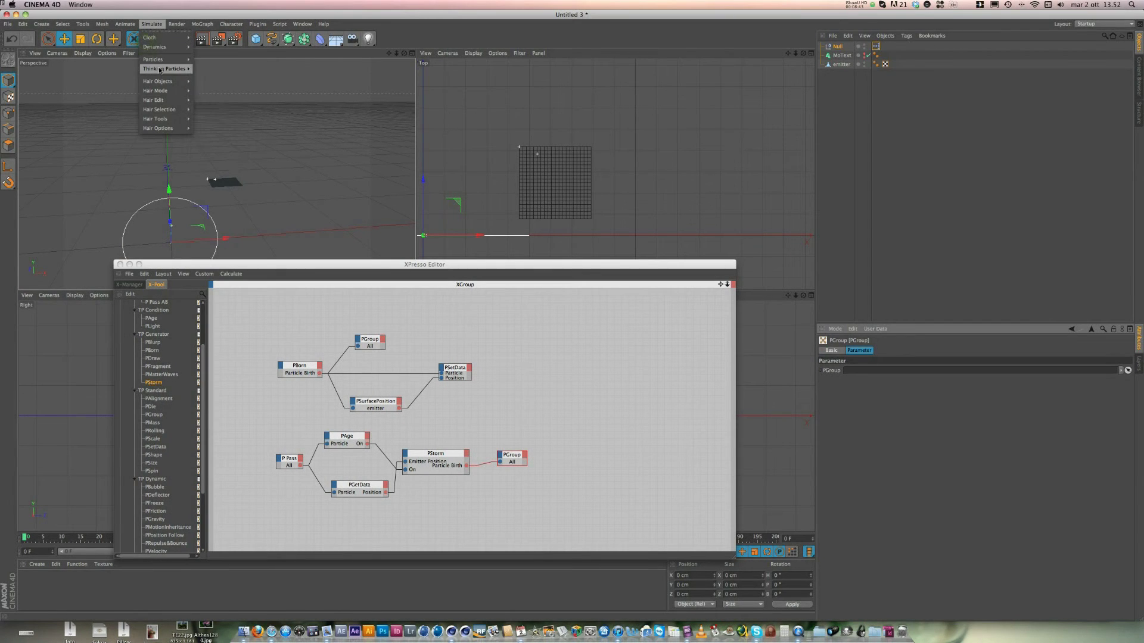
{"action": "left_click", "coordinate": [239, 82]}
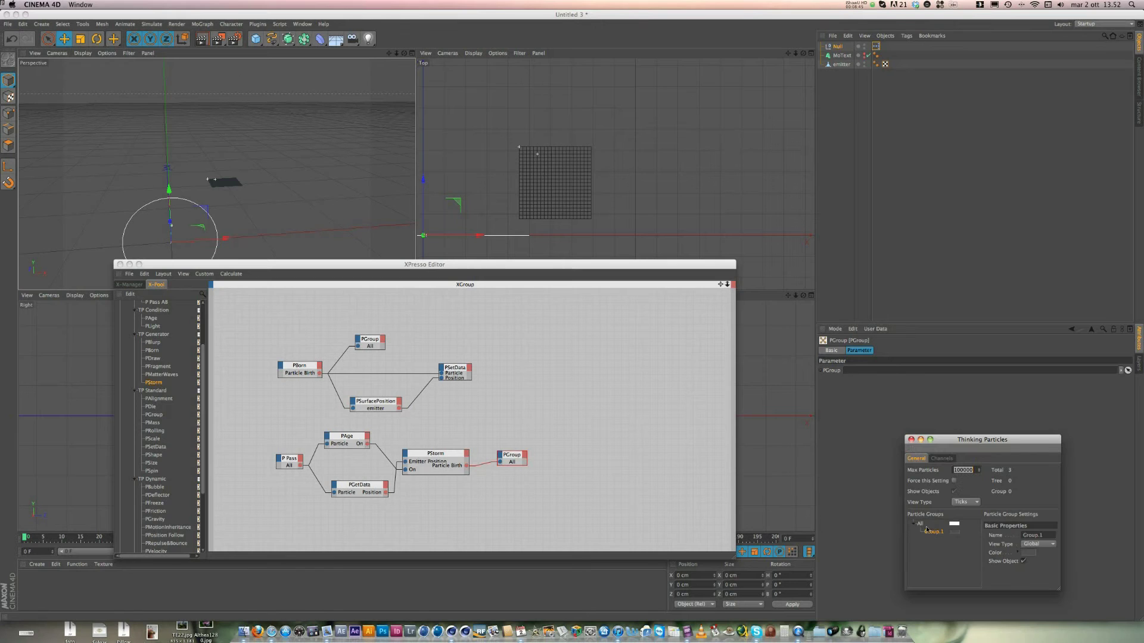
{"action": "right_click", "coordinate": [921, 525]}
{"action": "left_click", "coordinate": [936, 533]}
{"action": "left_click", "coordinate": [933, 540]}
{"action": "left_click_drag", "start_coordinate": [511, 458], "coordinate": [511, 458]}
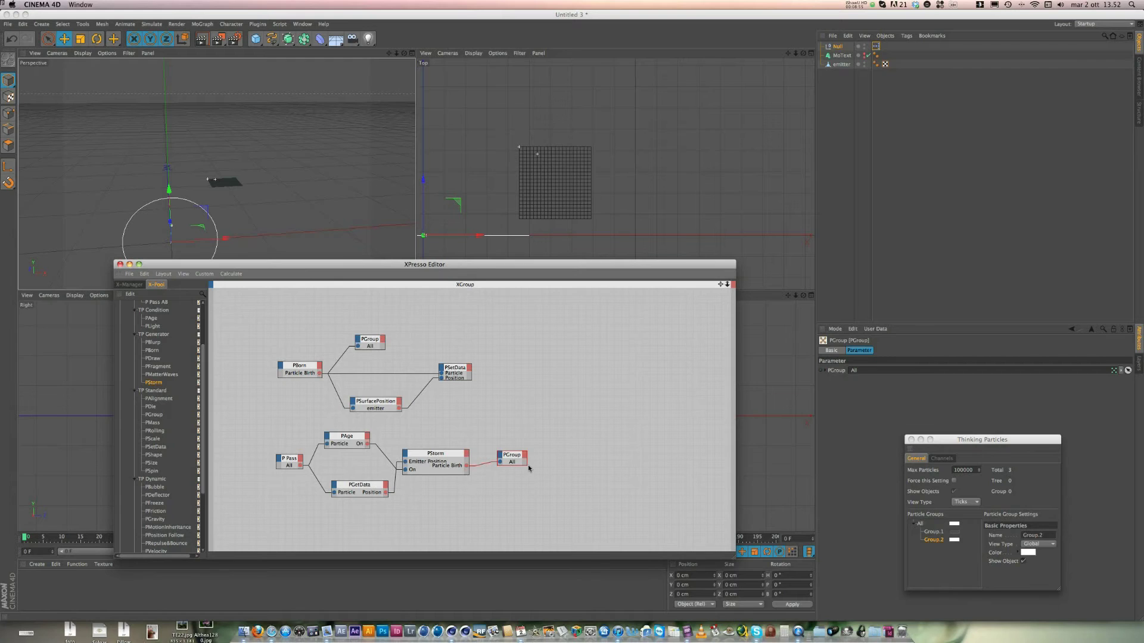
{"action": "left_click_drag", "start_coordinate": [936, 541], "coordinate": [514, 460]}
Step: Uncover the timeline, play the animation to check the PStorm particles in the perspective view, and rewind to the first frame
{"action": "left_click", "coordinate": [737, 561]}
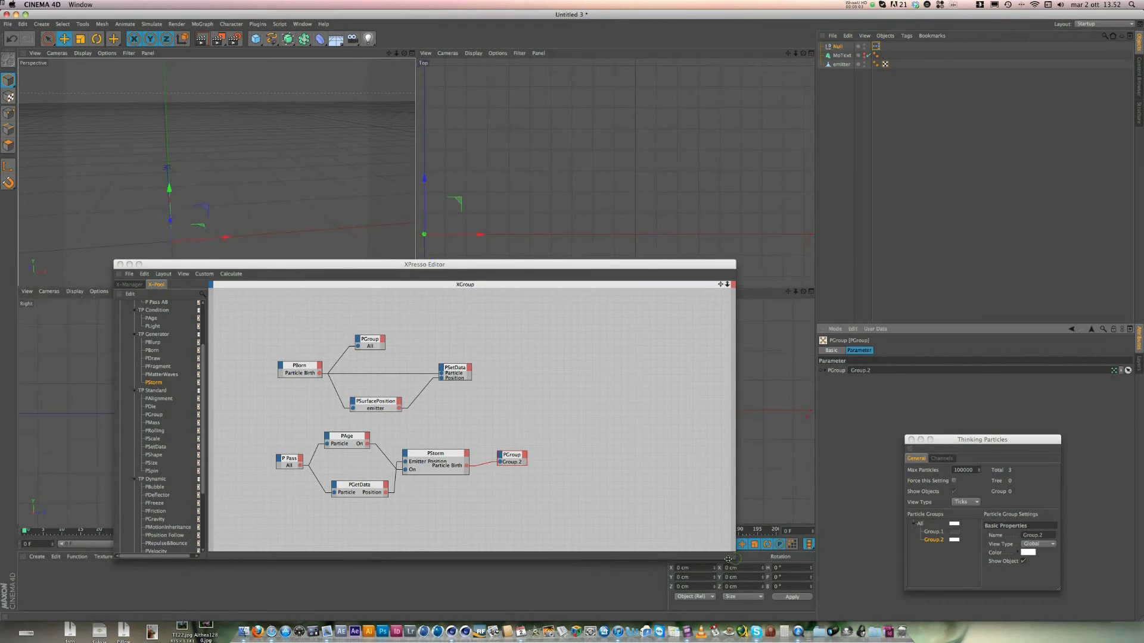
{"action": "left_click_drag", "start_coordinate": [735, 561], "coordinate": [722, 524]}
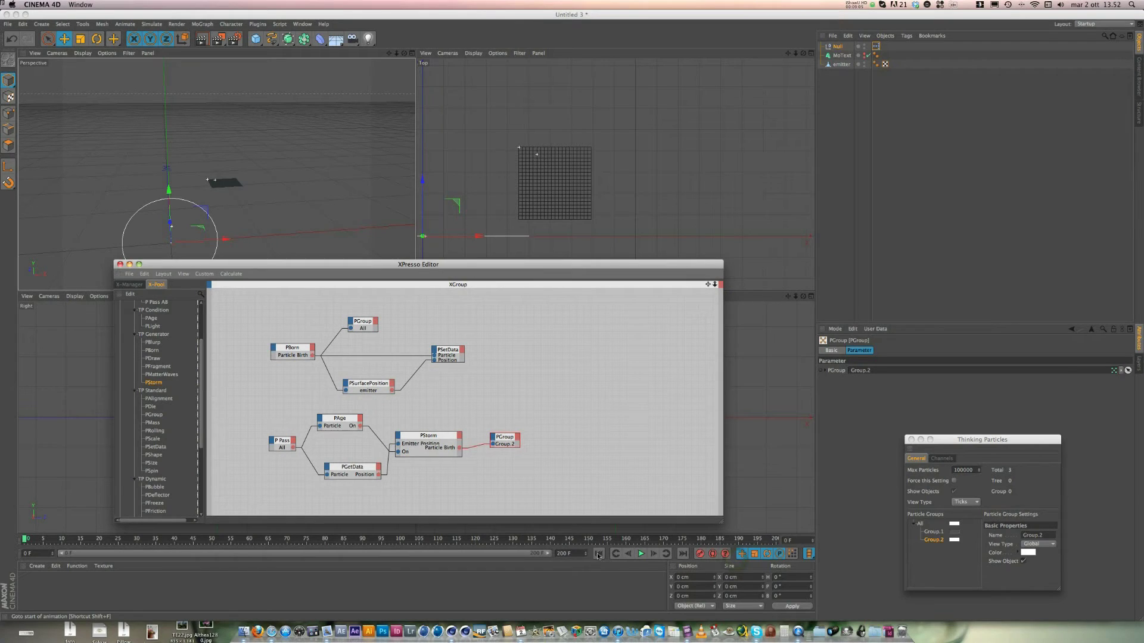
{"action": "left_click", "coordinate": [639, 554]}
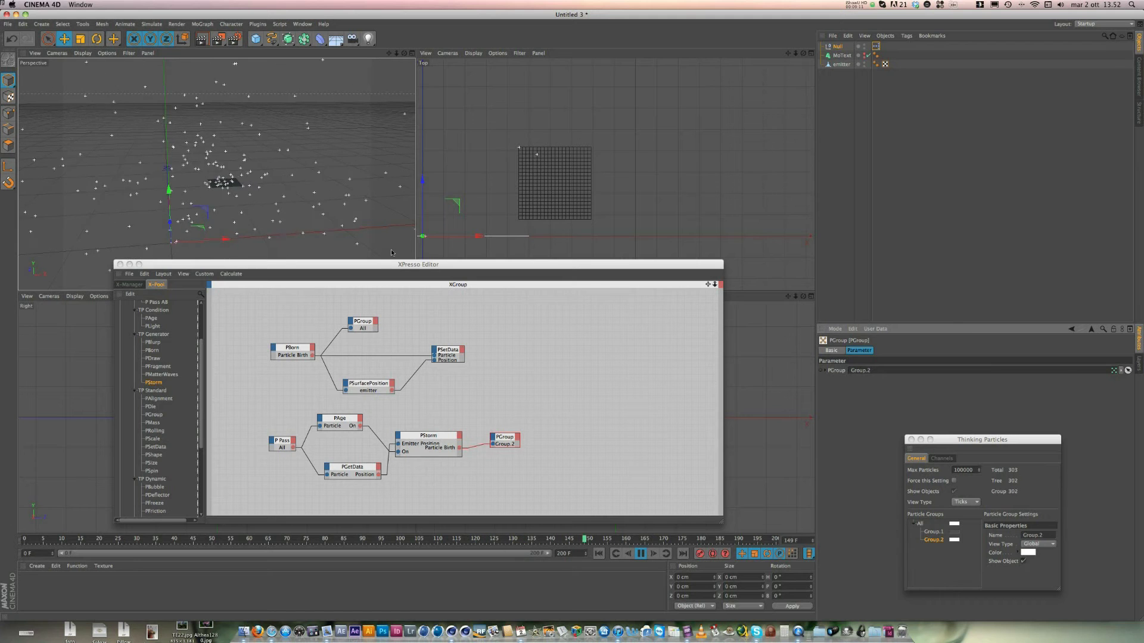
{"action": "left_click", "coordinate": [404, 269]}
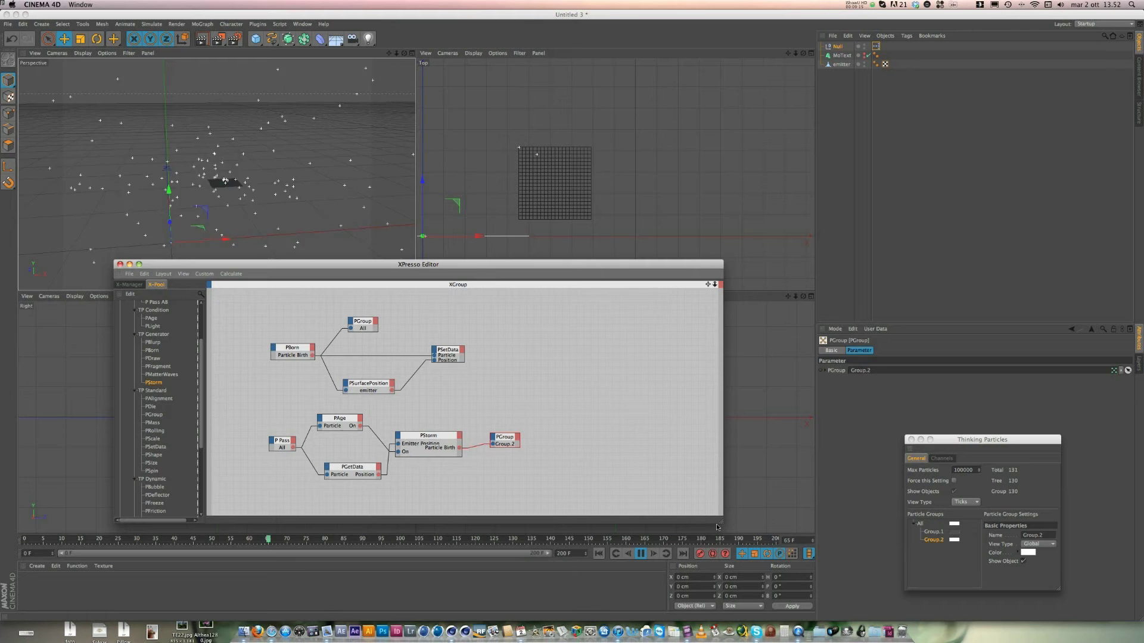
{"action": "left_click_drag", "start_coordinate": [721, 524], "coordinate": [719, 571]}
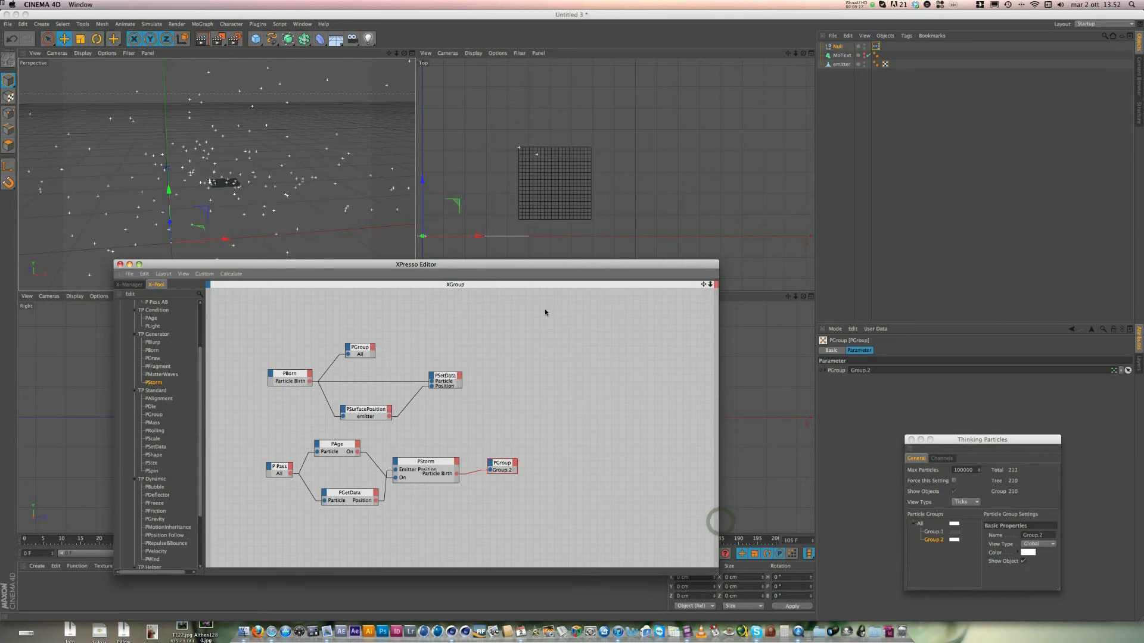
{"action": "left_click_drag", "start_coordinate": [704, 285], "coordinate": [709, 256]}
{"action": "left_click_drag", "start_coordinate": [719, 569], "coordinate": [670, 539]}
{"action": "left_click", "coordinate": [640, 554]}
{"action": "left_click", "coordinate": [599, 554]}
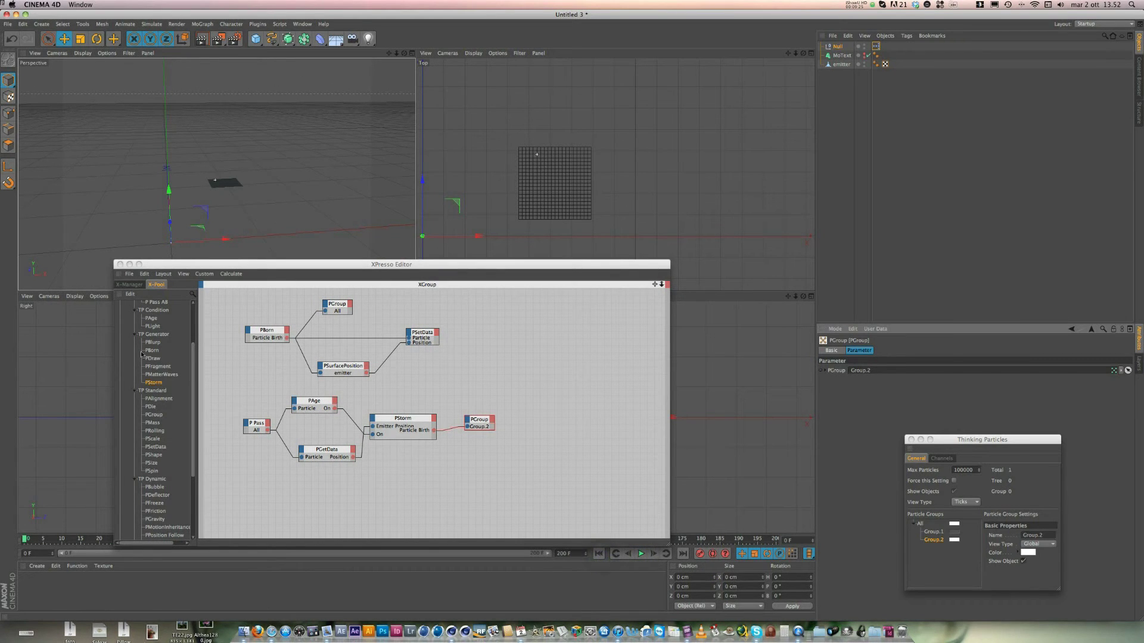
Step: Place a copy of the P Pass node below the existing one and add a PDeflector node beside it
{"action": "left_click_drag", "start_coordinate": [253, 424], "coordinate": [255, 499], "text": "ctrl"}
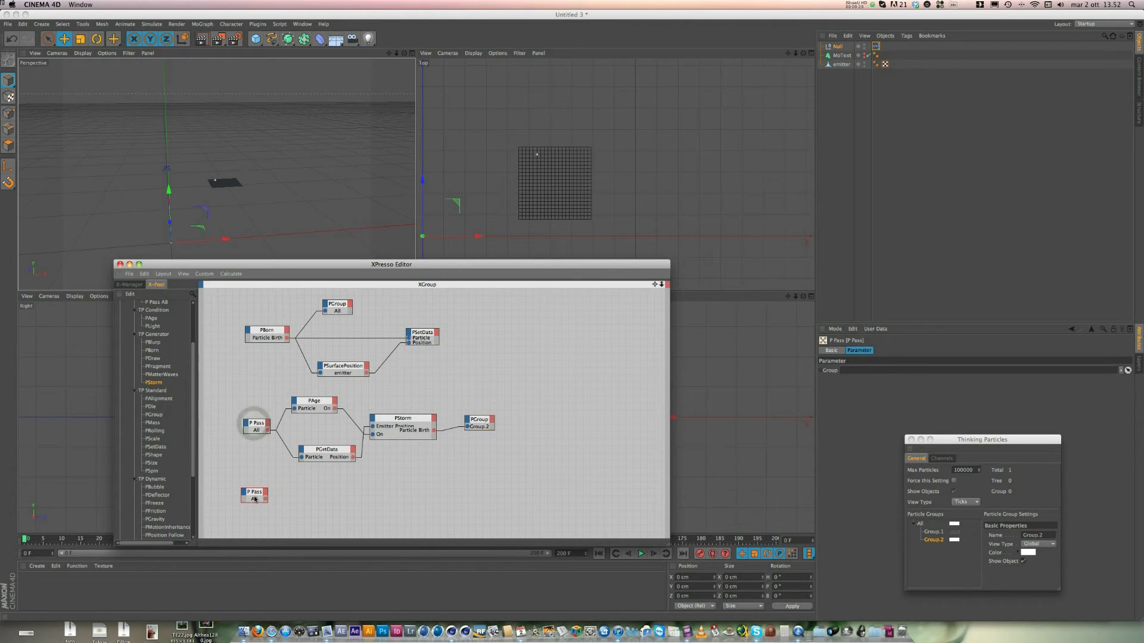
{"action": "left_click", "coordinate": [255, 498]}
{"action": "mouse_move", "coordinate": [191, 370]}
{"action": "left_mouse_down"}
{"action": "mouse_move", "coordinate": [191, 351]}
{"action": "mouse_move", "coordinate": [190, 371]}
{"action": "left_mouse_up"}
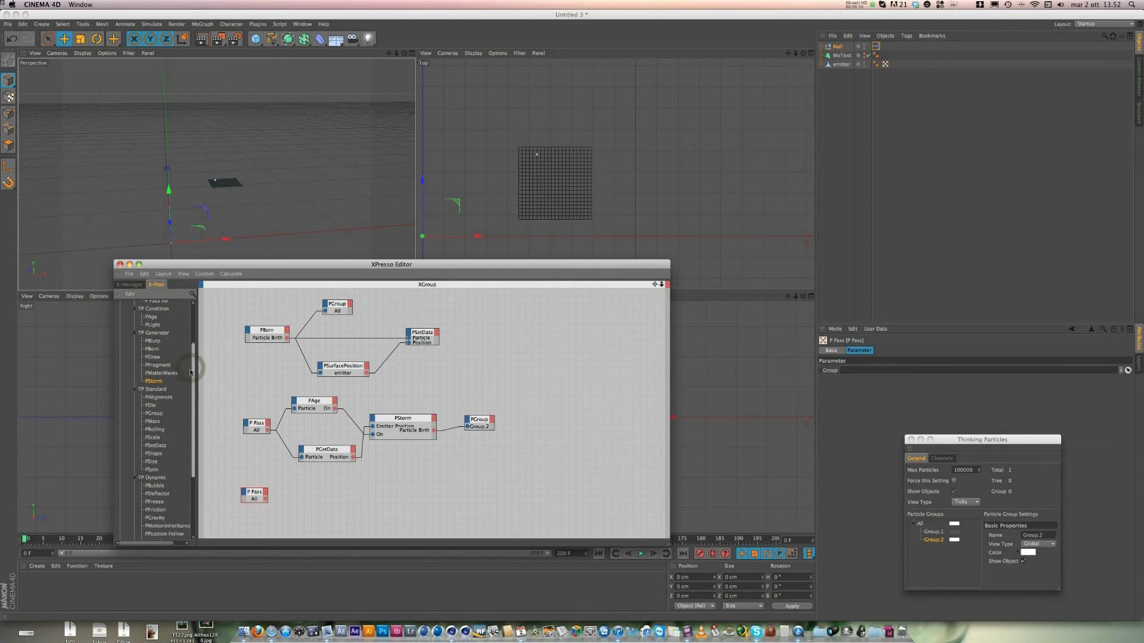
{"action": "scroll", "coordinate": [160, 450], "scroll_direction": "down", "scroll_amount": 2}
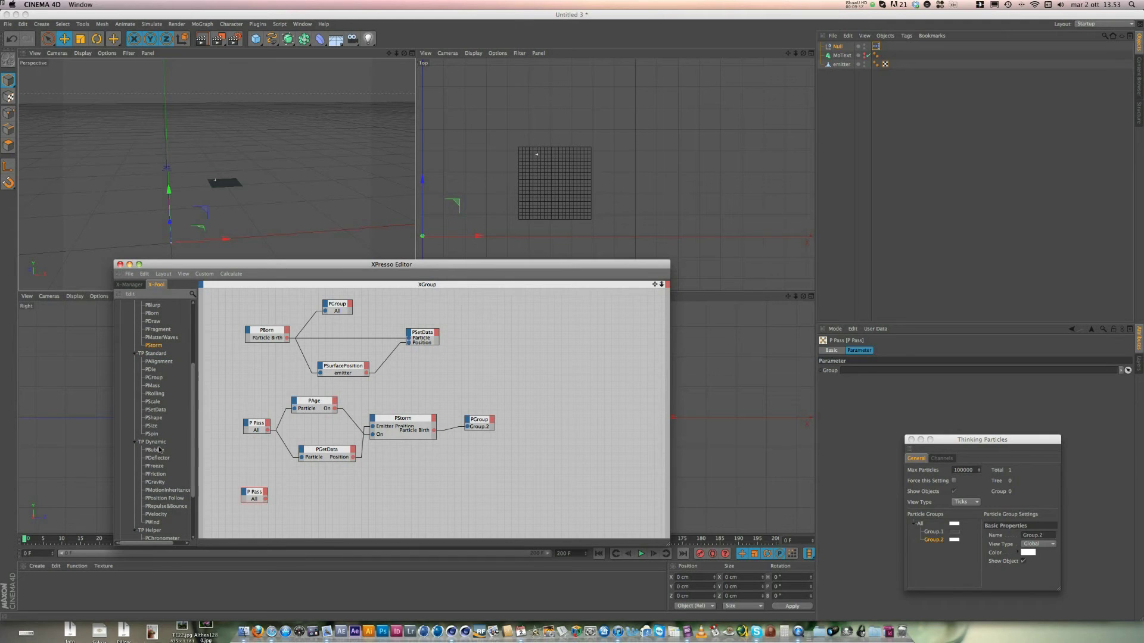
{"action": "left_click_drag", "start_coordinate": [158, 458], "coordinate": [322, 512]}
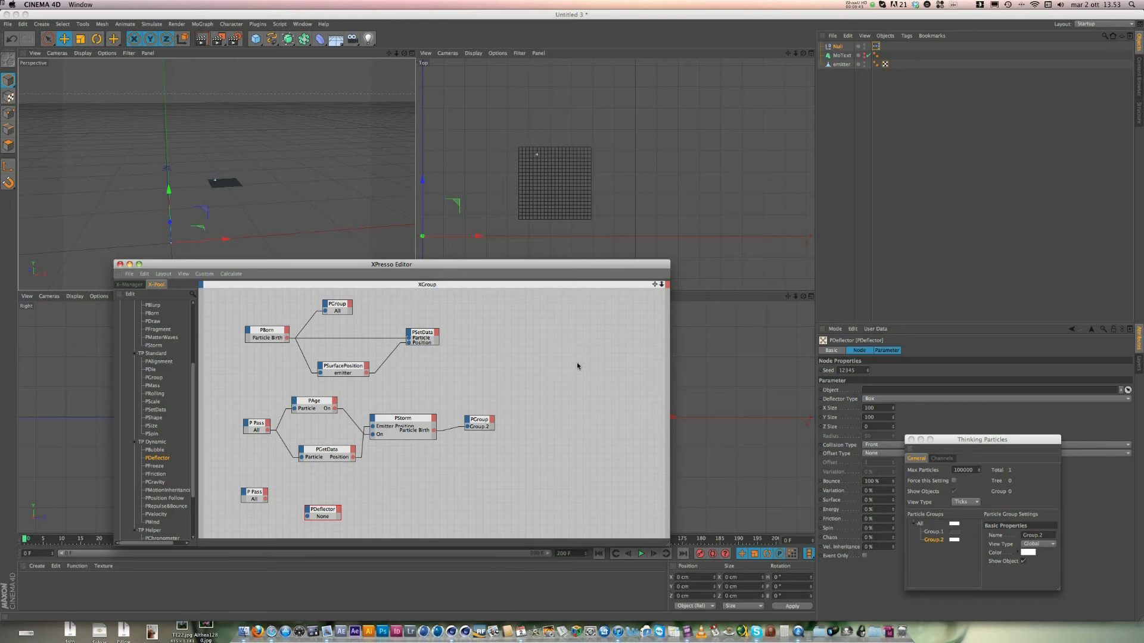
Step: Copy the Group.2 PGroup node next to PDeflector and wire the new P Pass into both PDeflector and that copy
{"action": "left_click_drag", "start_coordinate": [477, 424], "coordinate": [406, 495]}
{"action": "left_click_drag", "start_coordinate": [265, 500], "coordinate": [306, 519]}
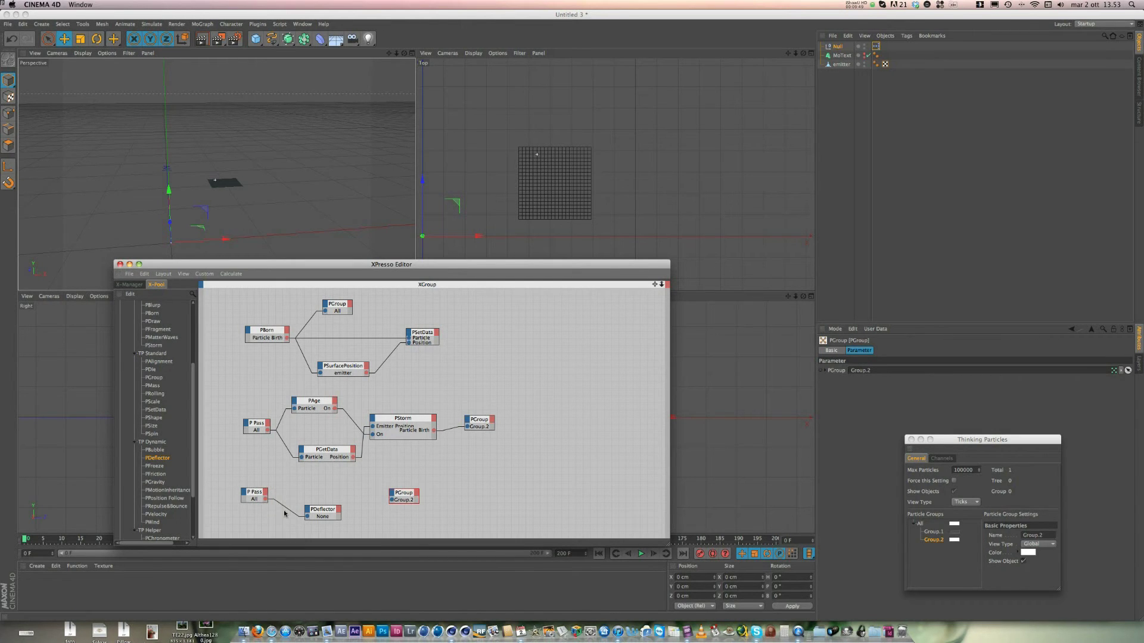
{"action": "left_click_drag", "start_coordinate": [265, 500], "coordinate": [392, 500]}
{"action": "left_click", "coordinate": [406, 494]}
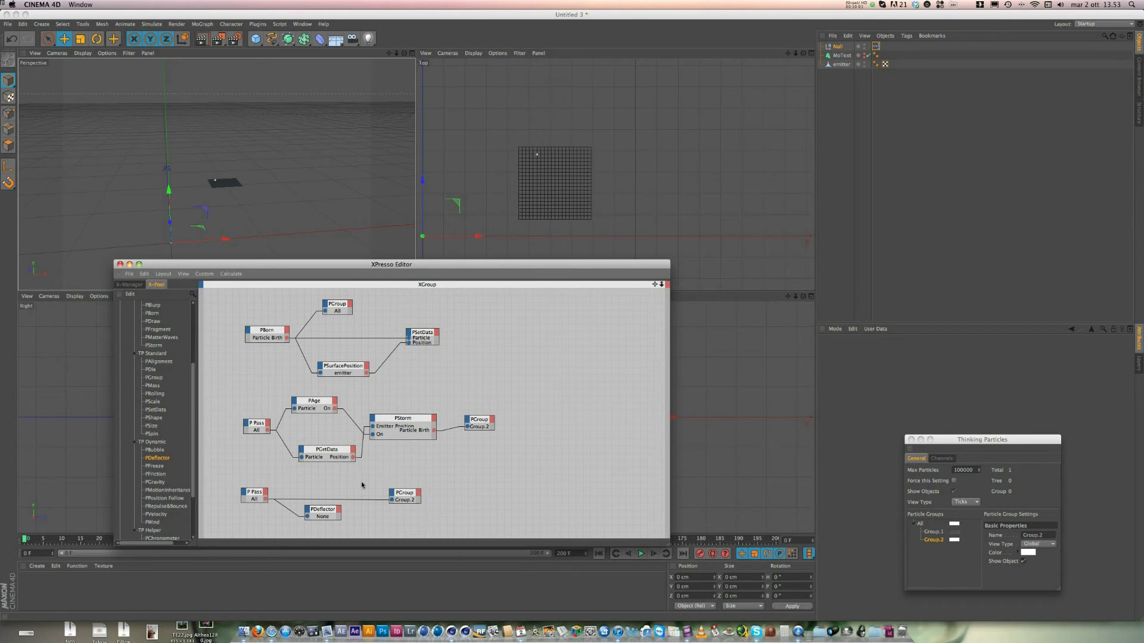
Step: Add an Event output to PDeflector and connect it to the copied PGroup node
{"action": "left_click", "coordinate": [338, 511]}
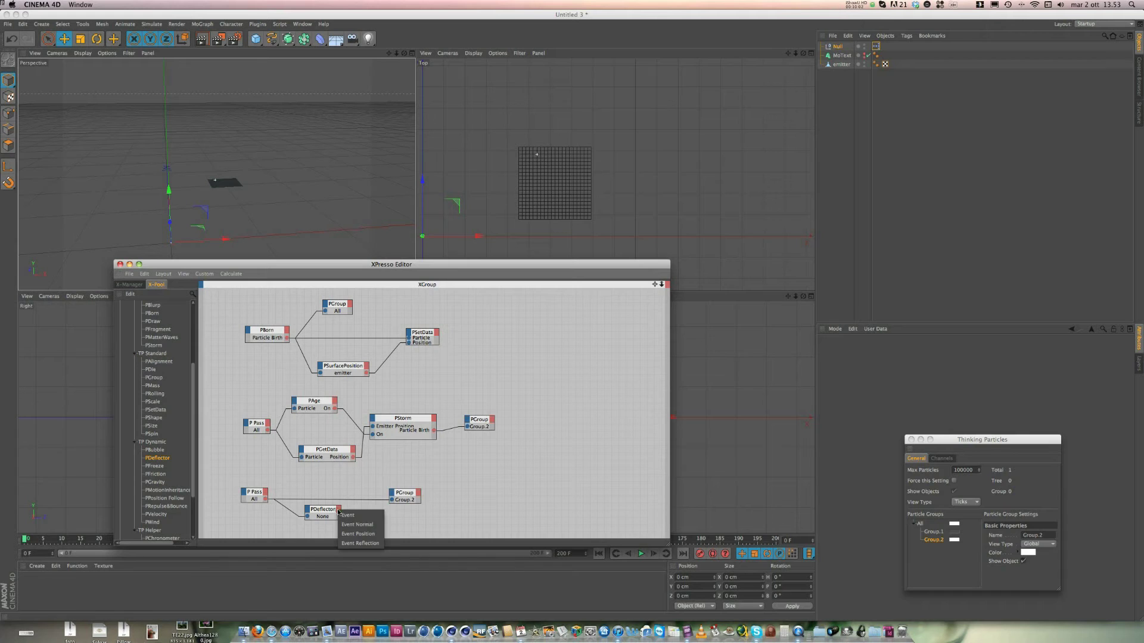
{"action": "left_click", "coordinate": [371, 516]}
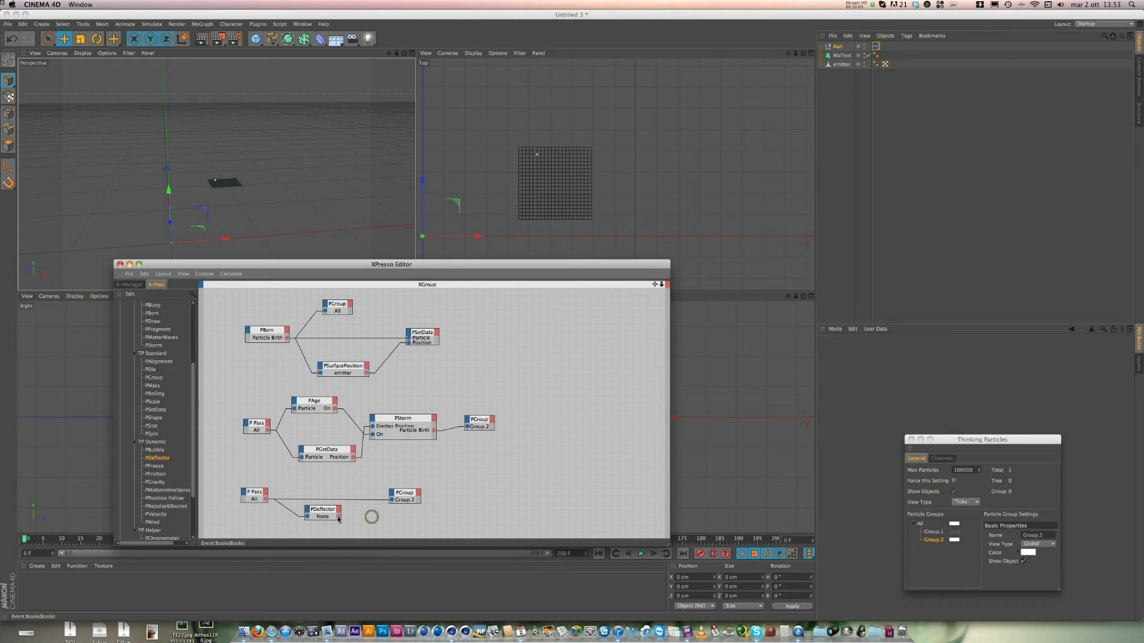
{"action": "left_click_drag", "start_coordinate": [339, 516], "coordinate": [397, 499]}
Step: Duplicate the MoText object below emitter as a backup and make the original letter visible in the viewport
{"action": "left_click", "coordinate": [849, 57]}
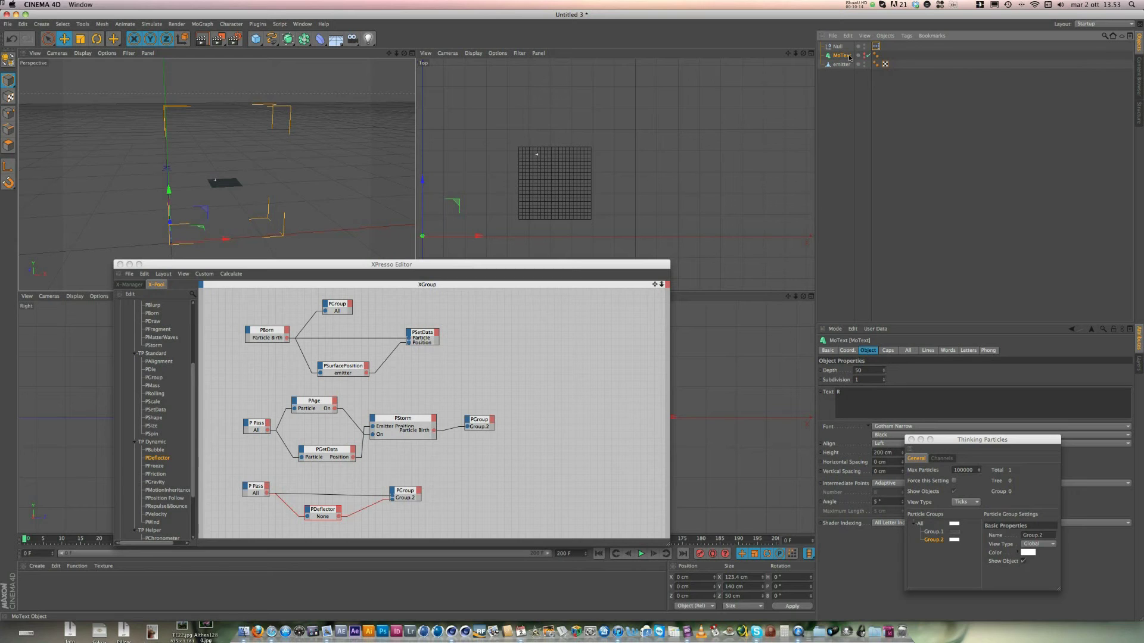
{"action": "left_click_drag", "start_coordinate": [838, 56], "coordinate": [842, 76], "text": "ctrl"}
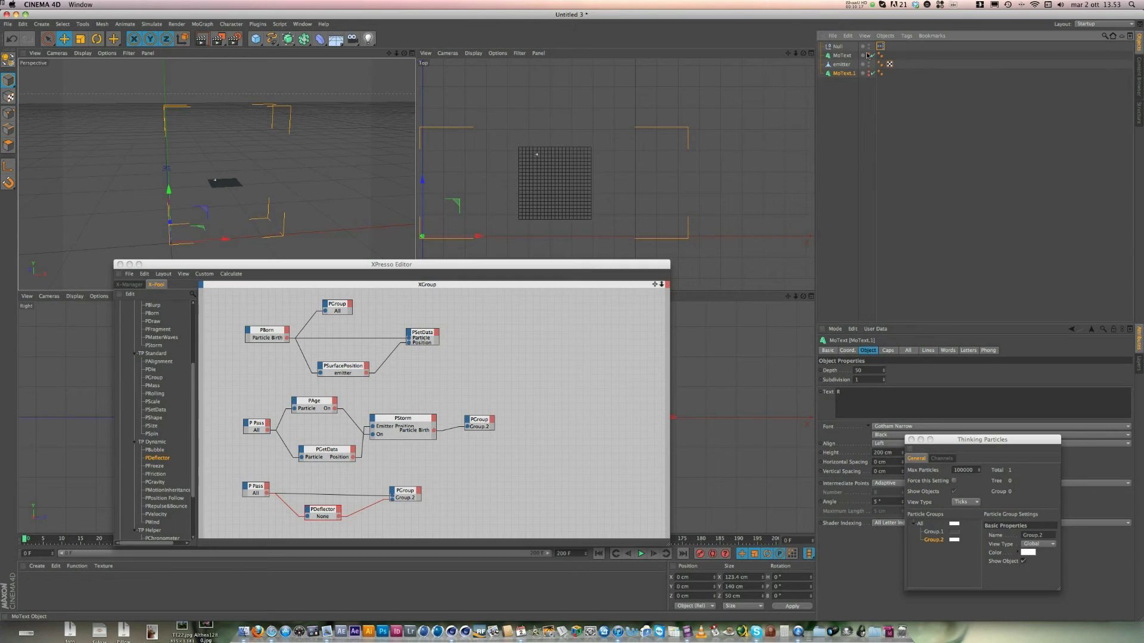
{"action": "left_click", "coordinate": [872, 56]}
{"action": "left_click", "coordinate": [841, 56]}
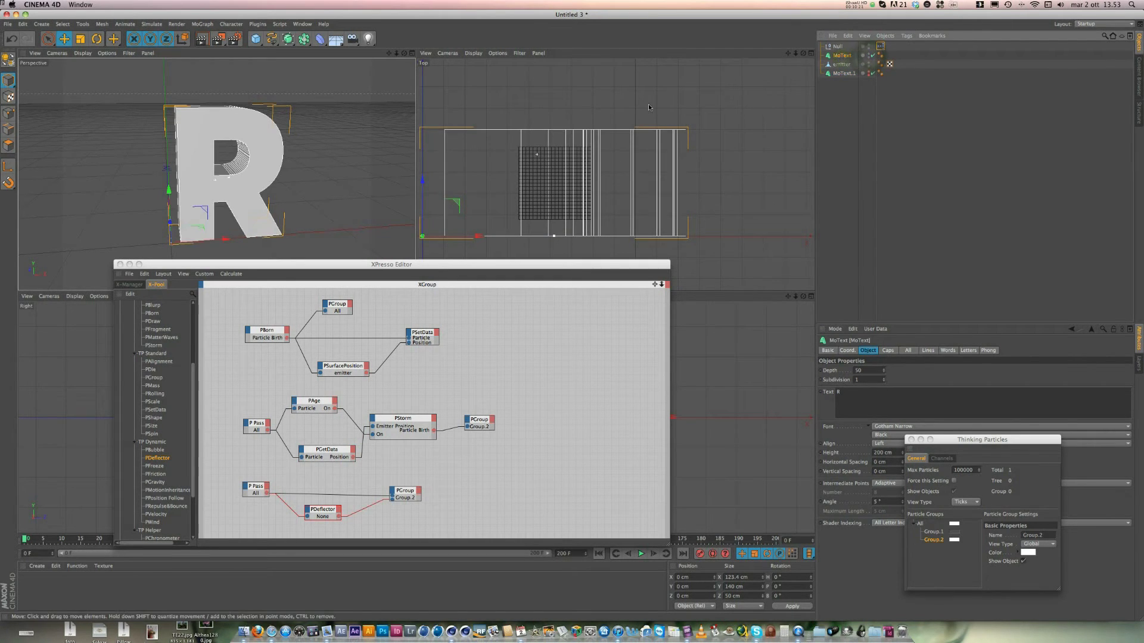
Step: Make the original MoText and its R extrusion editable, and merge the whole hierarchy with Connect Objects + Delete
{"action": "key", "text": "c"}
{"action": "left_click", "coordinate": [821, 55]}
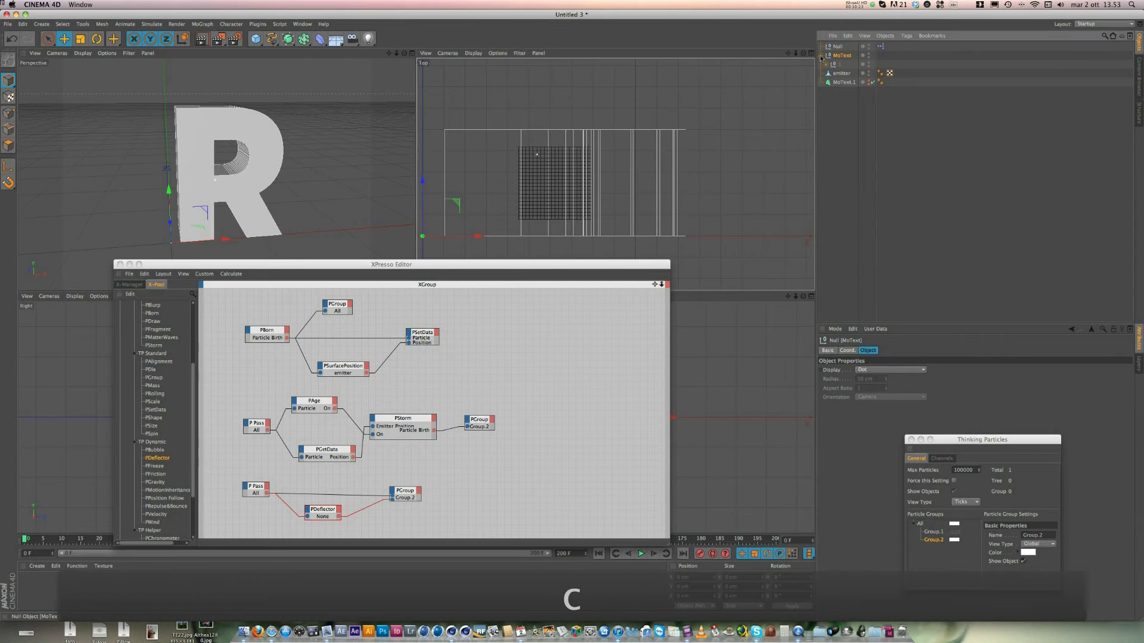
{"action": "left_click", "coordinate": [826, 65]}
{"action": "left_click", "coordinate": [831, 74]}
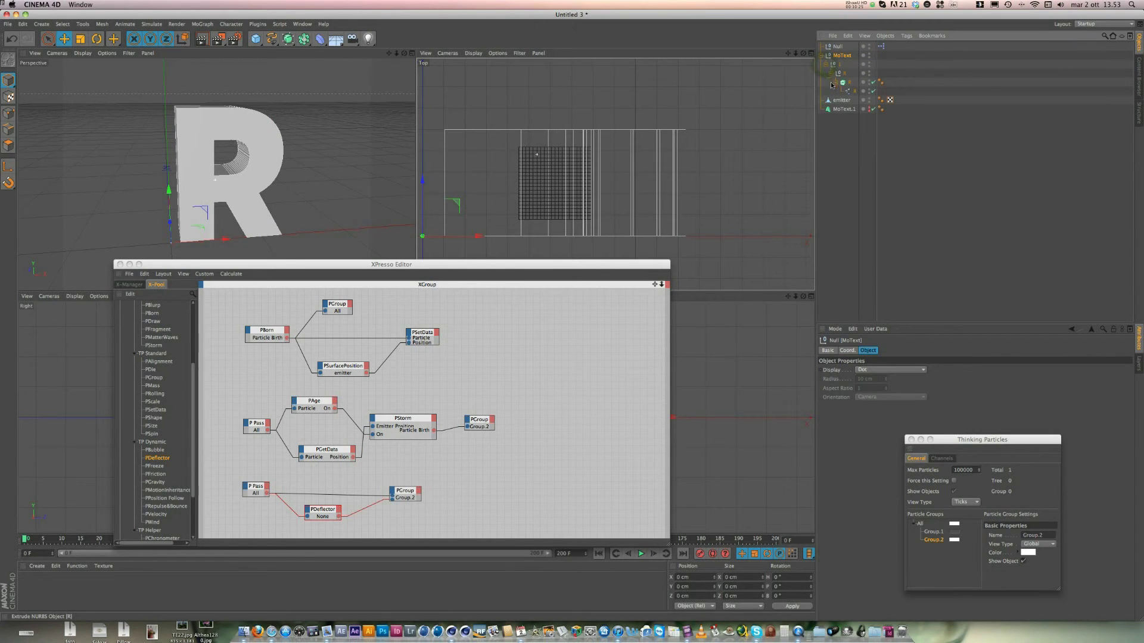
{"action": "left_click", "coordinate": [834, 83]}
{"action": "key", "text": "c"}
{"action": "left_click", "coordinate": [835, 83]}
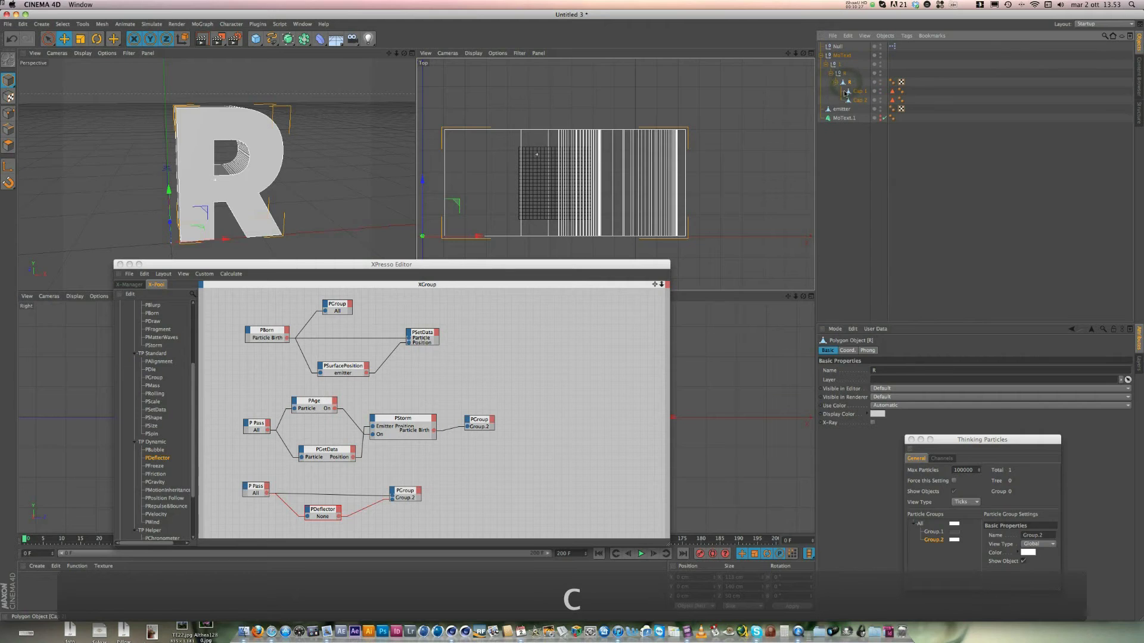
{"action": "left_click", "coordinate": [858, 100]}
{"action": "left_click", "coordinate": [840, 57], "text": "shift"}
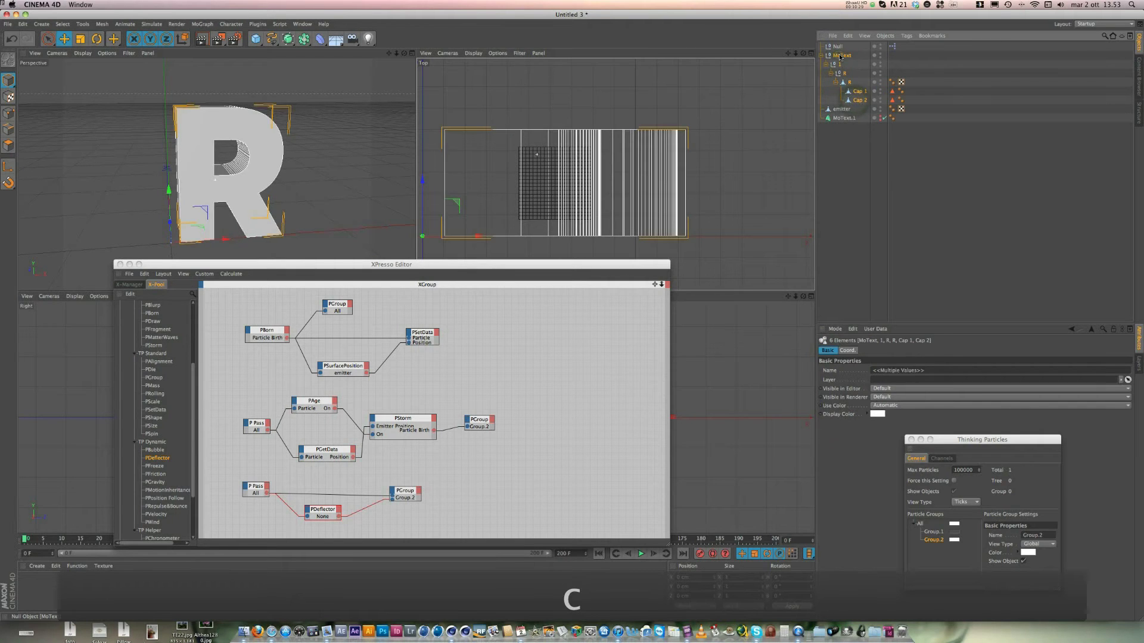
{"action": "right_click", "coordinate": [840, 57]}
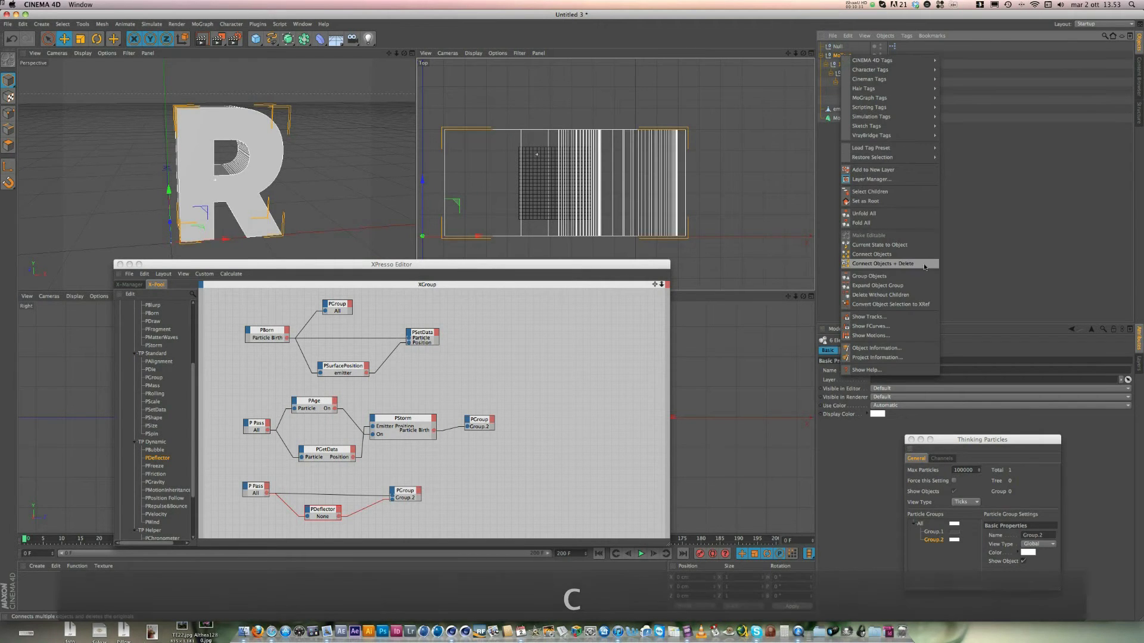
{"action": "left_click", "coordinate": [902, 265]}
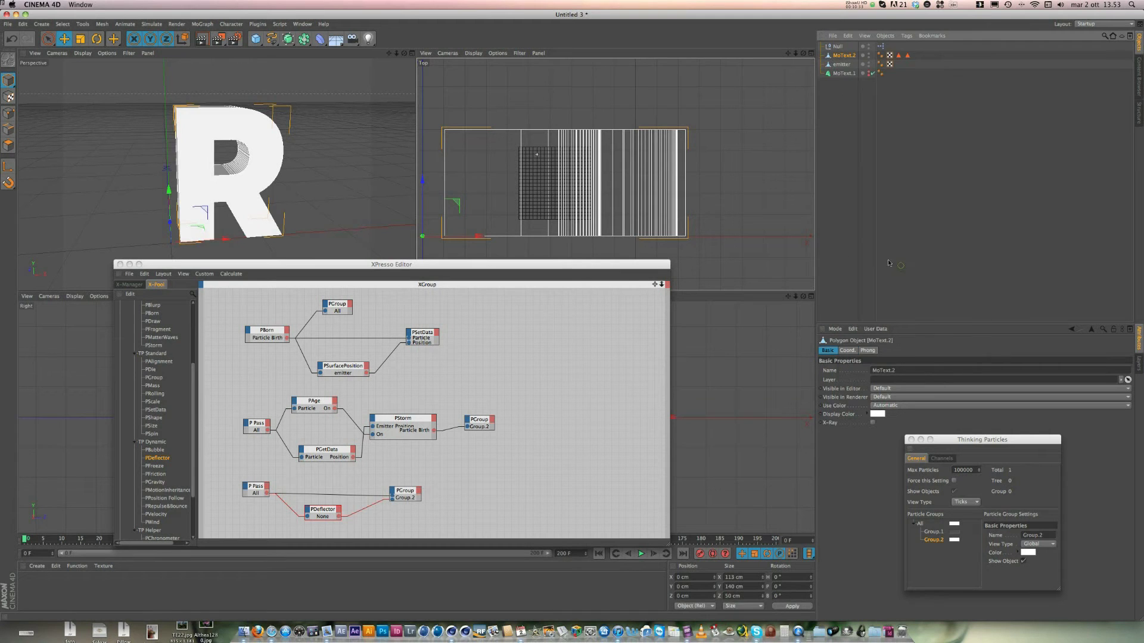
Step: Rename the merged letter mesh as deflector and assign it as the PDeflector node's Object
{"action": "double_click", "coordinate": [840, 55]}
{"action": "type", "text": "deflector"}
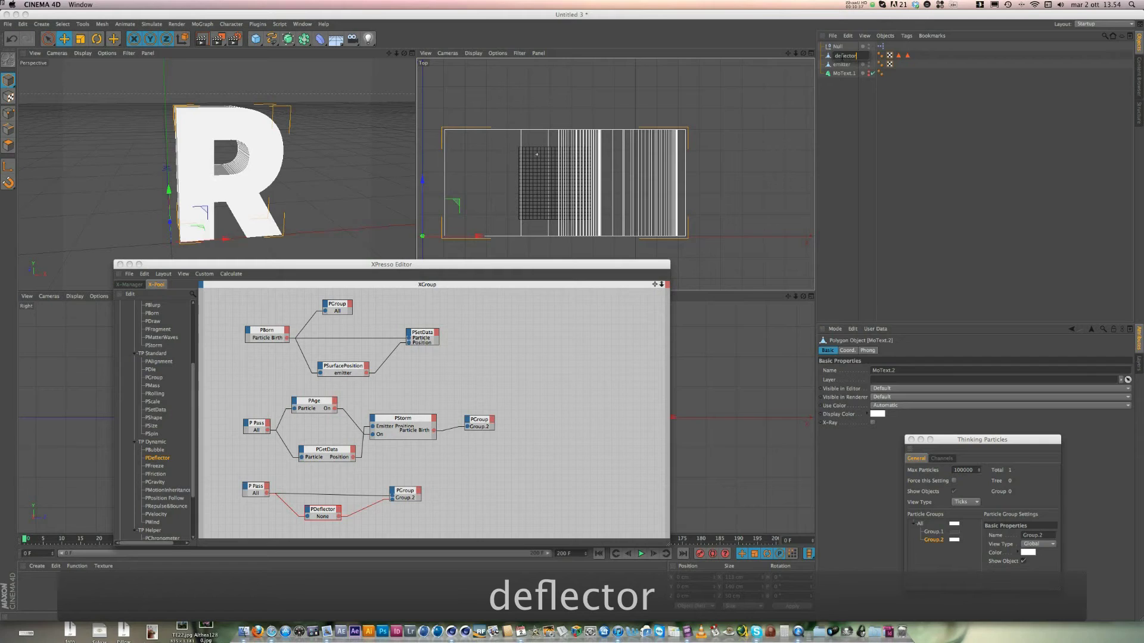
{"action": "left_click", "coordinate": [878, 114]}
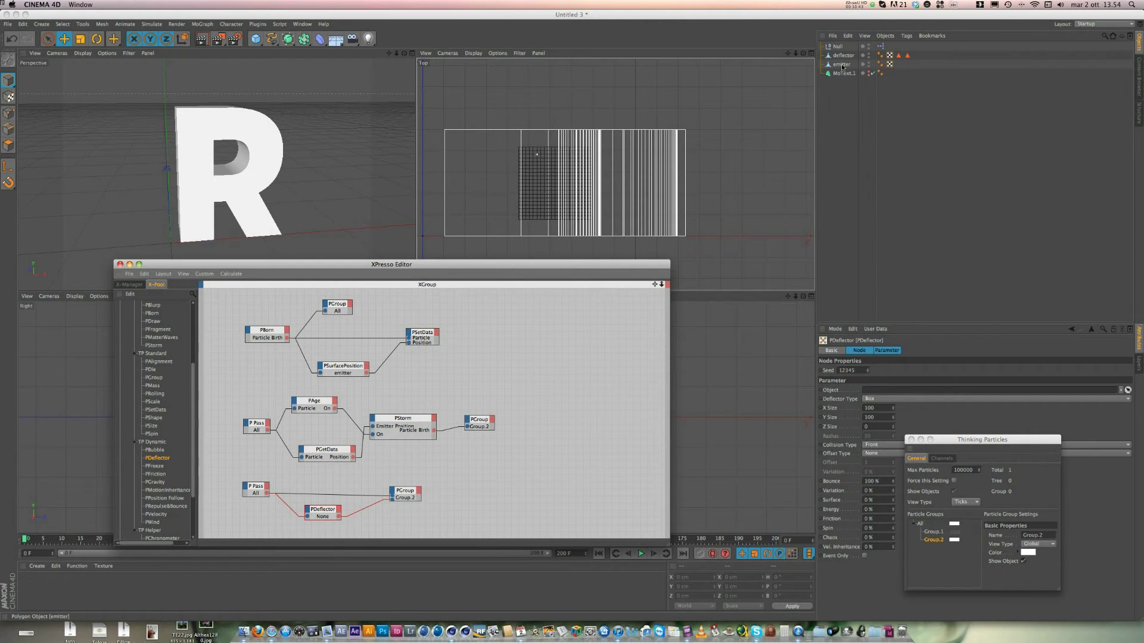
{"action": "left_click_drag", "start_coordinate": [844, 54], "coordinate": [873, 390]}
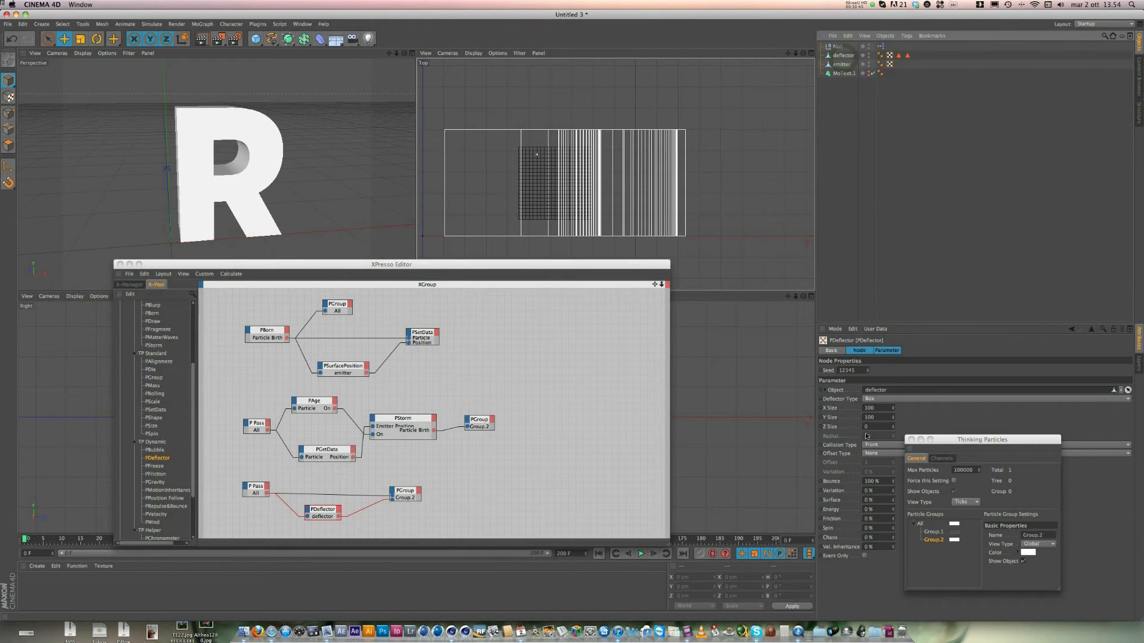
Step: Set the PDeflector's Deflector Type to Object and its Collision Type to Two Side
{"action": "left_click_drag", "start_coordinate": [981, 444], "coordinate": [1045, 510]}
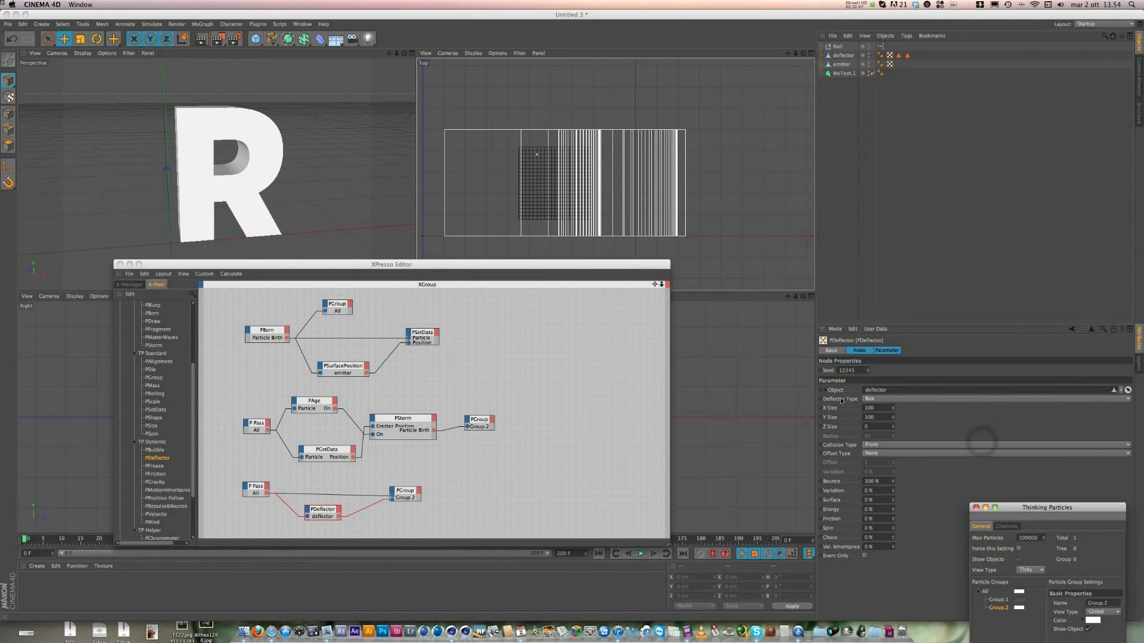
{"action": "left_click", "coordinate": [894, 401]}
{"action": "left_click", "coordinate": [897, 424]}
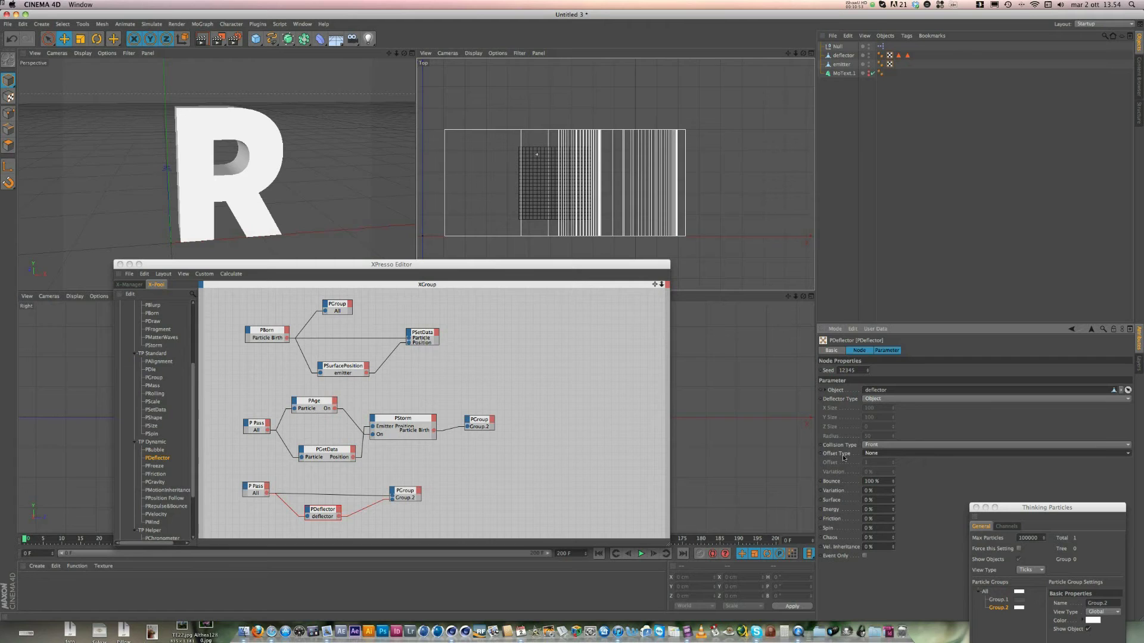
{"action": "left_click", "coordinate": [874, 445]}
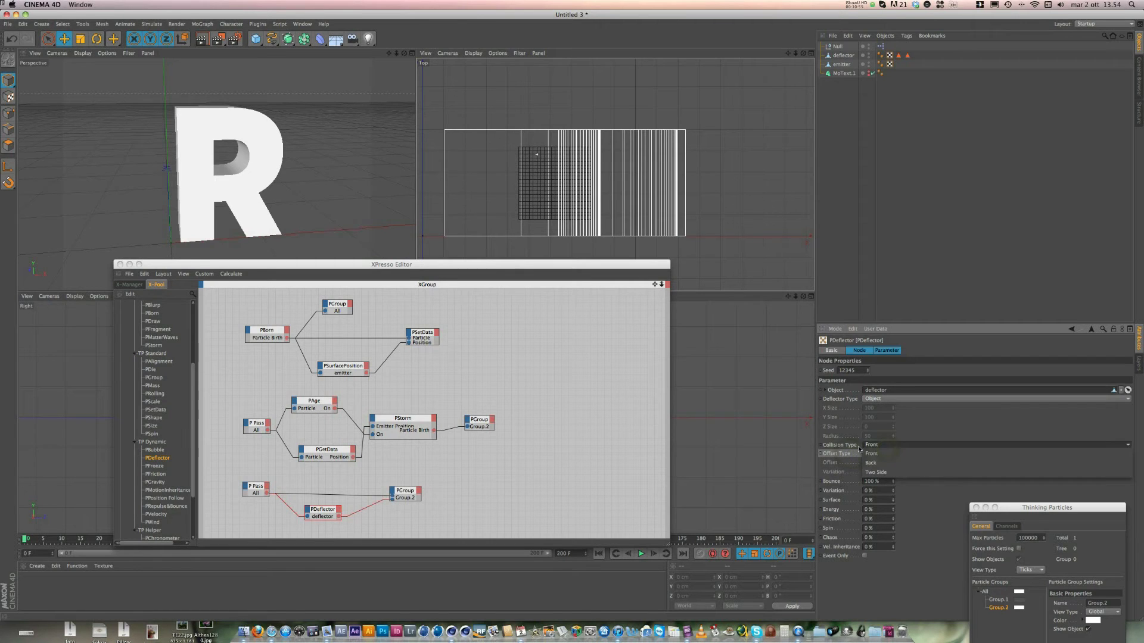
{"action": "left_click", "coordinate": [902, 472]}
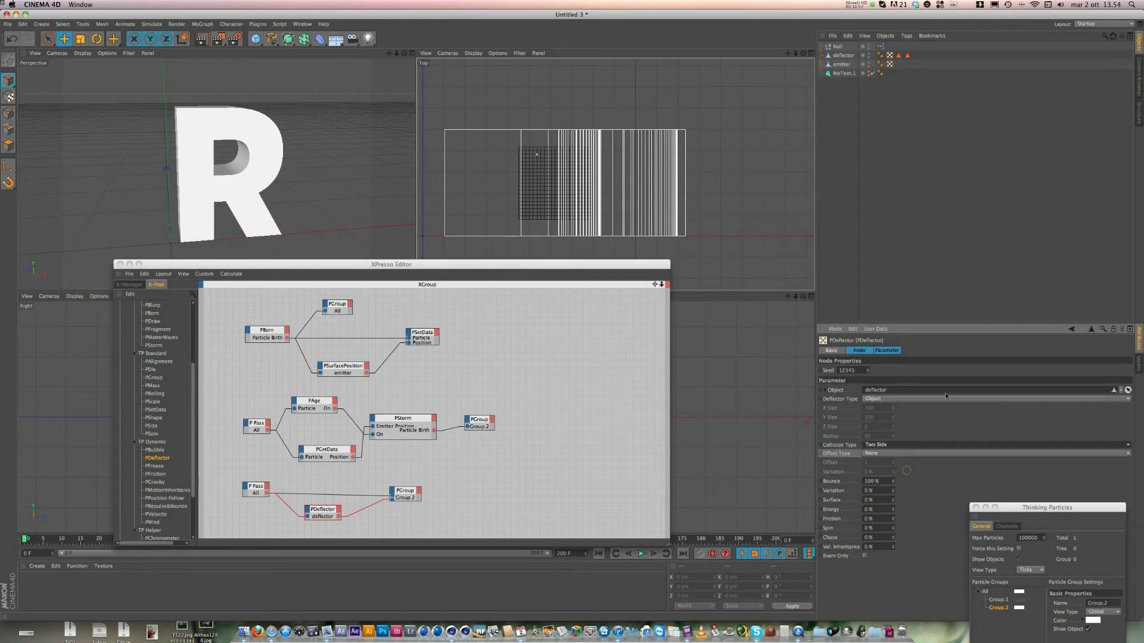
Step: Add a third particle group under All in the Thinking Particles settings and colour it green
{"action": "left_click", "coordinate": [869, 210]}
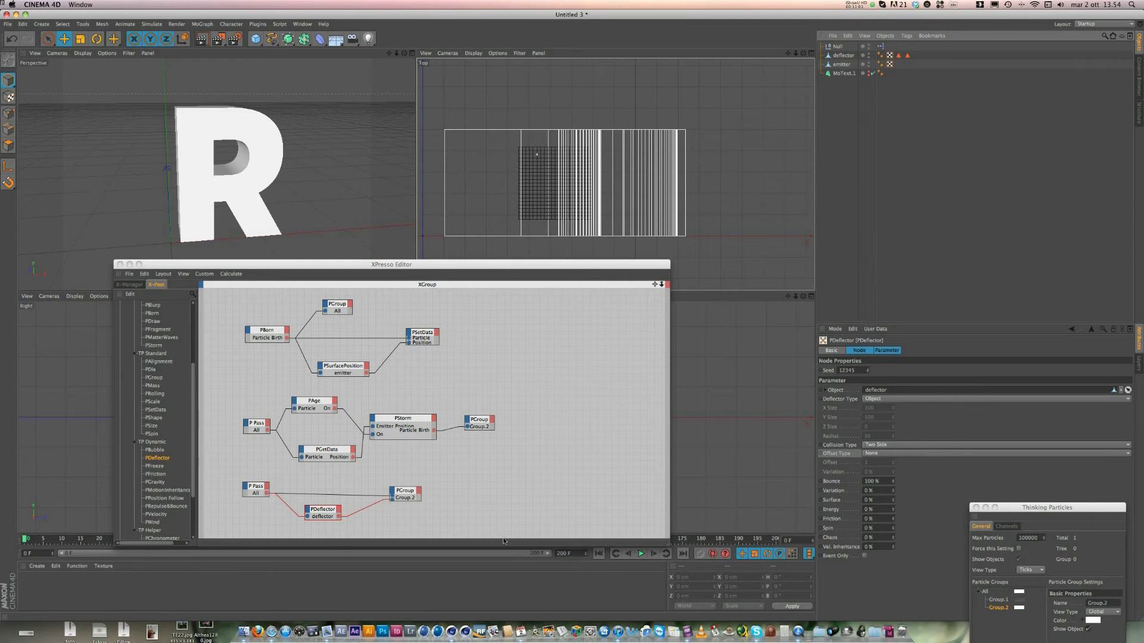
{"action": "left_click_drag", "start_coordinate": [403, 497], "coordinate": [404, 491]}
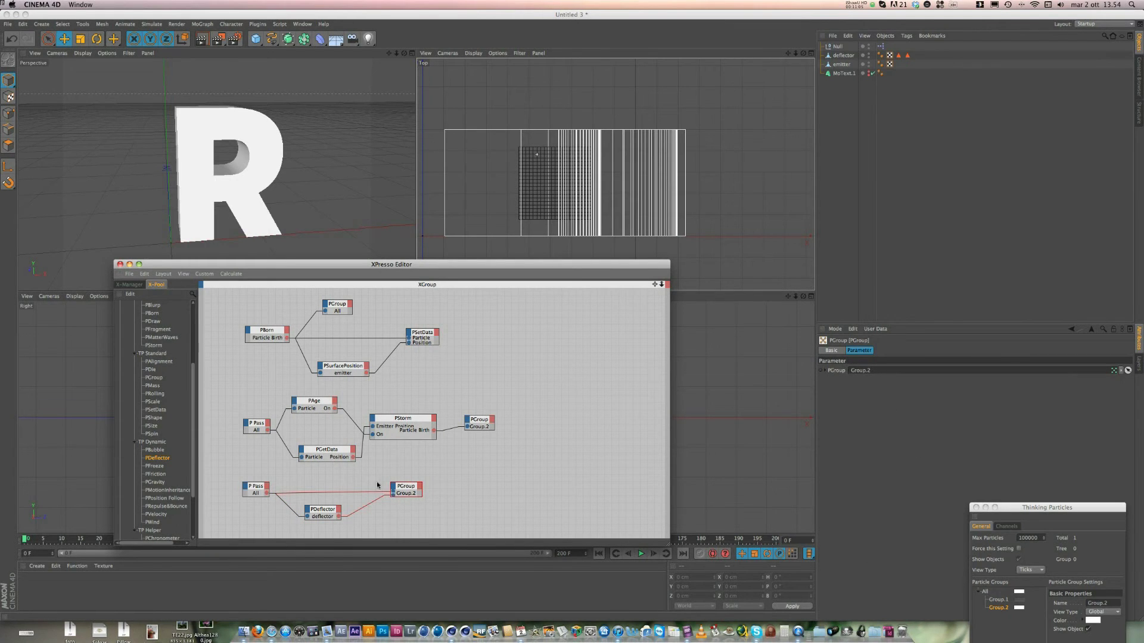
{"action": "left_click_drag", "start_coordinate": [1042, 513], "coordinate": [1008, 472]}
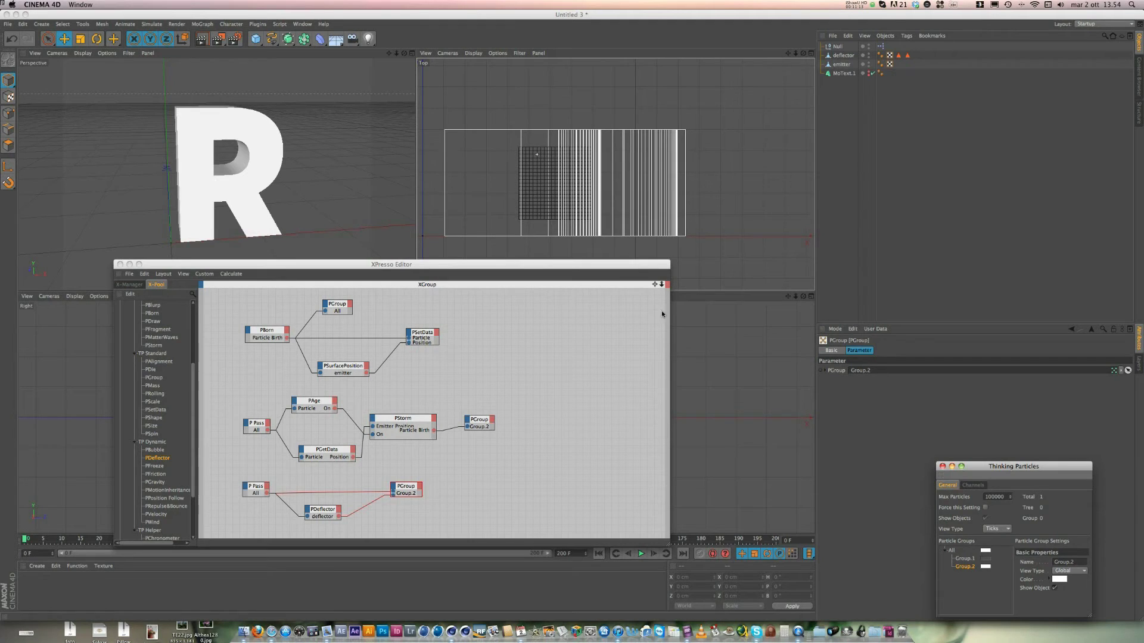
{"action": "left_click_drag", "start_coordinate": [1009, 469], "coordinate": [933, 404]}
{"action": "right_click", "coordinate": [877, 488]}
{"action": "left_click", "coordinate": [881, 490]}
{"action": "left_click", "coordinate": [906, 512]}
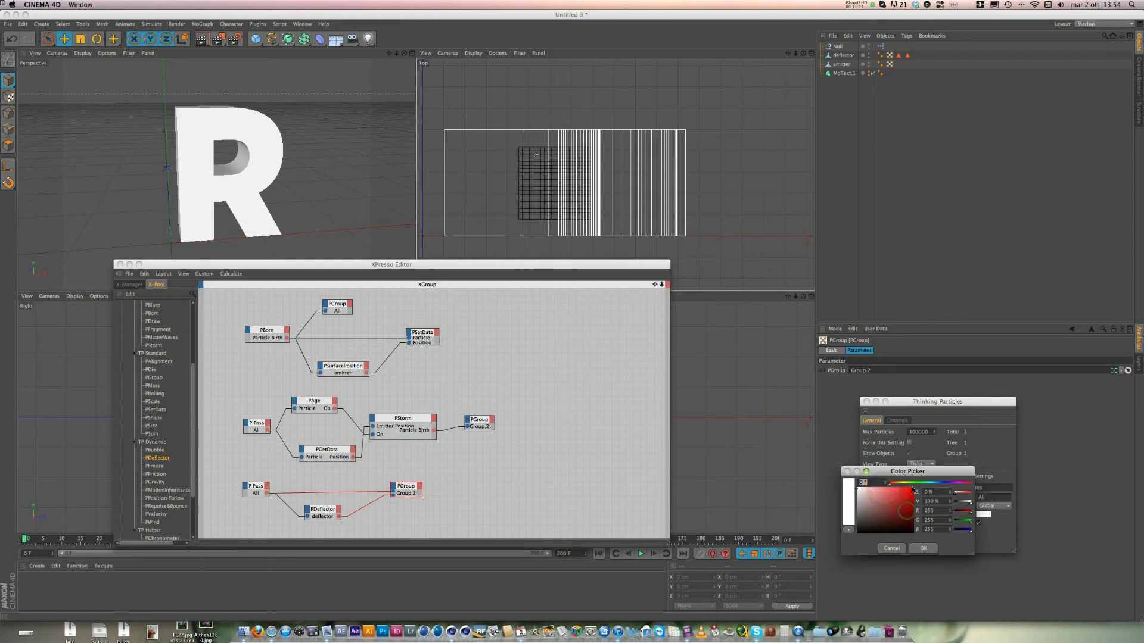
{"action": "left_click", "coordinate": [917, 482]}
{"action": "left_click", "coordinate": [922, 548]}
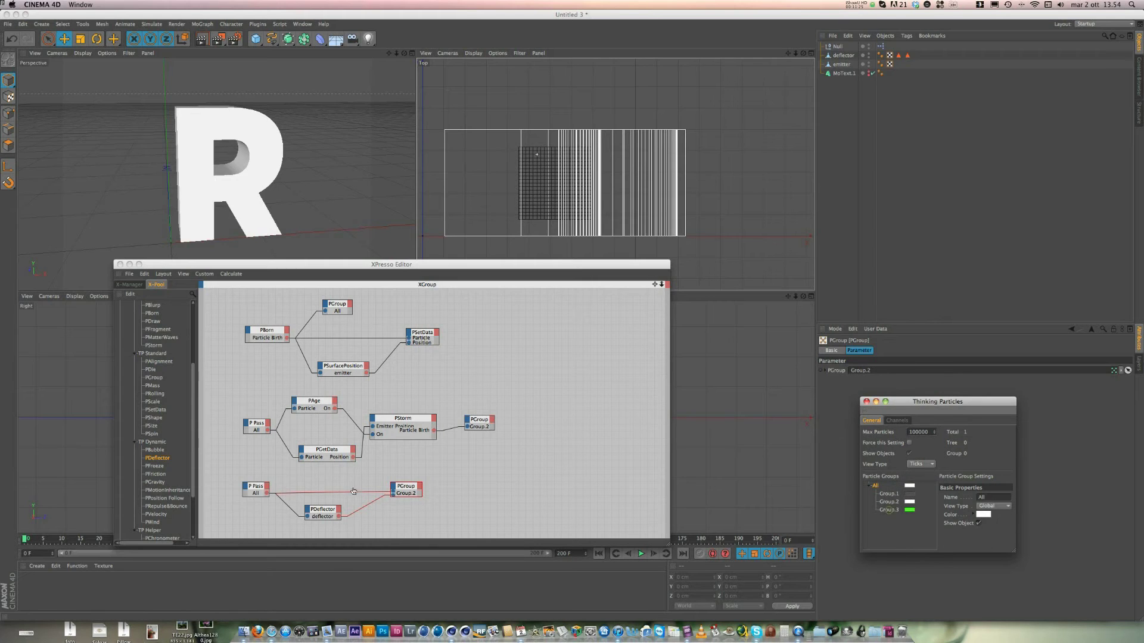
Step: Assign Group.2 to the deflector chain's P Pass node and Group.3 to its PGroup node
{"action": "left_click_drag", "start_coordinate": [888, 511], "coordinate": [405, 495]}
{"action": "left_click", "coordinate": [637, 555]}
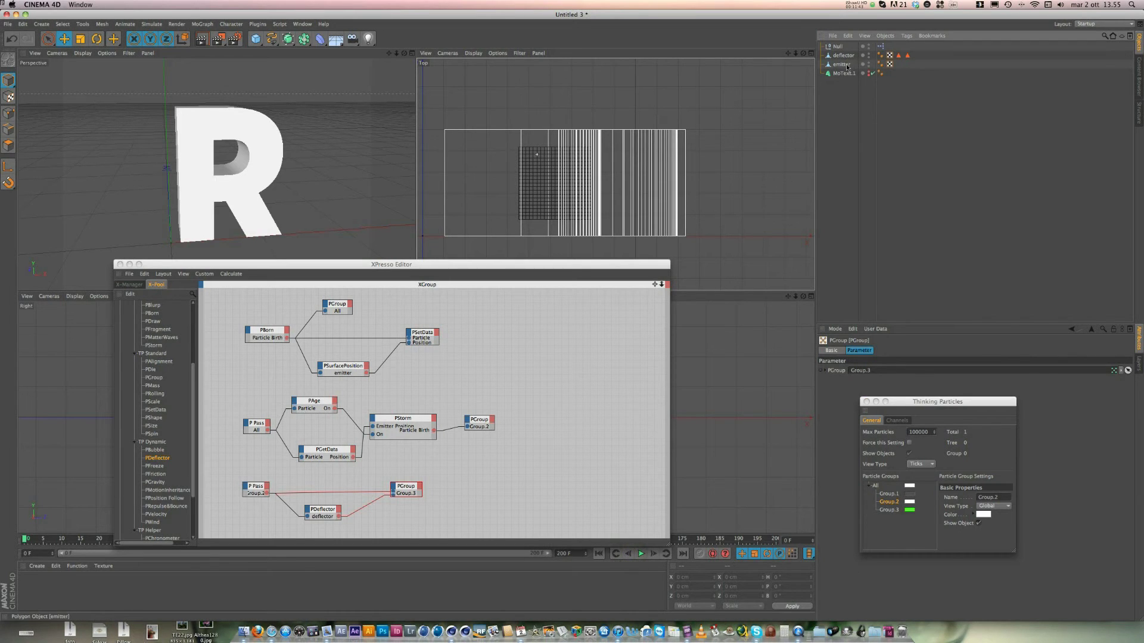
Step: Hide the deflector object in the viewport while leaving the emitter shown
{"action": "left_click", "coordinate": [868, 65]}
{"action": "left_click", "coordinate": [868, 63]}
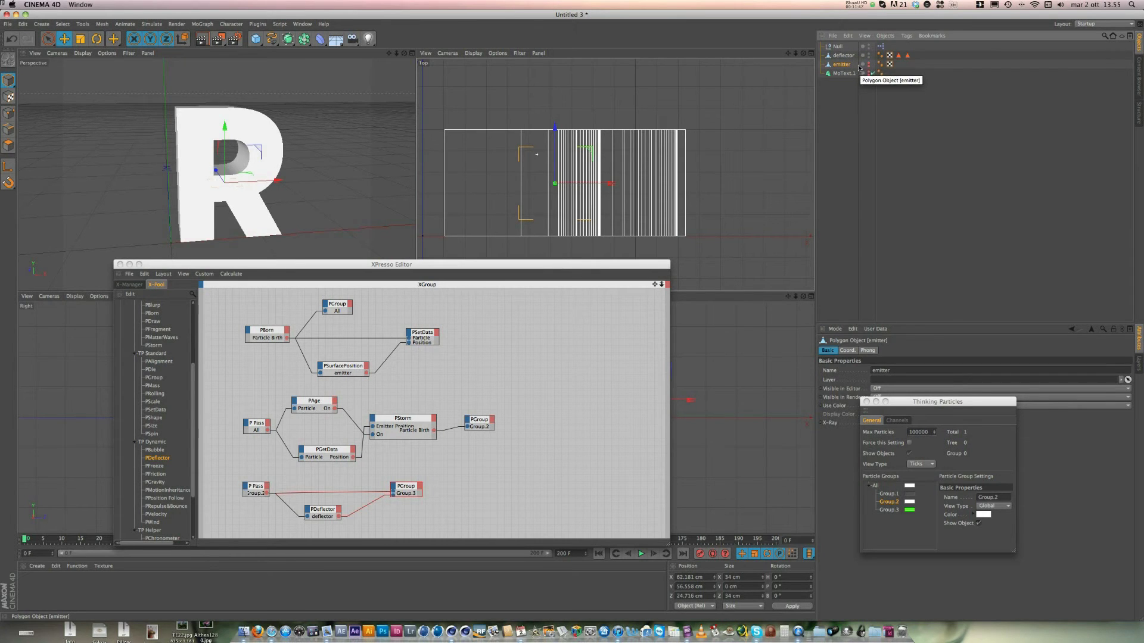
{"action": "left_click", "coordinate": [868, 65]}
{"action": "left_click", "coordinate": [868, 65]}
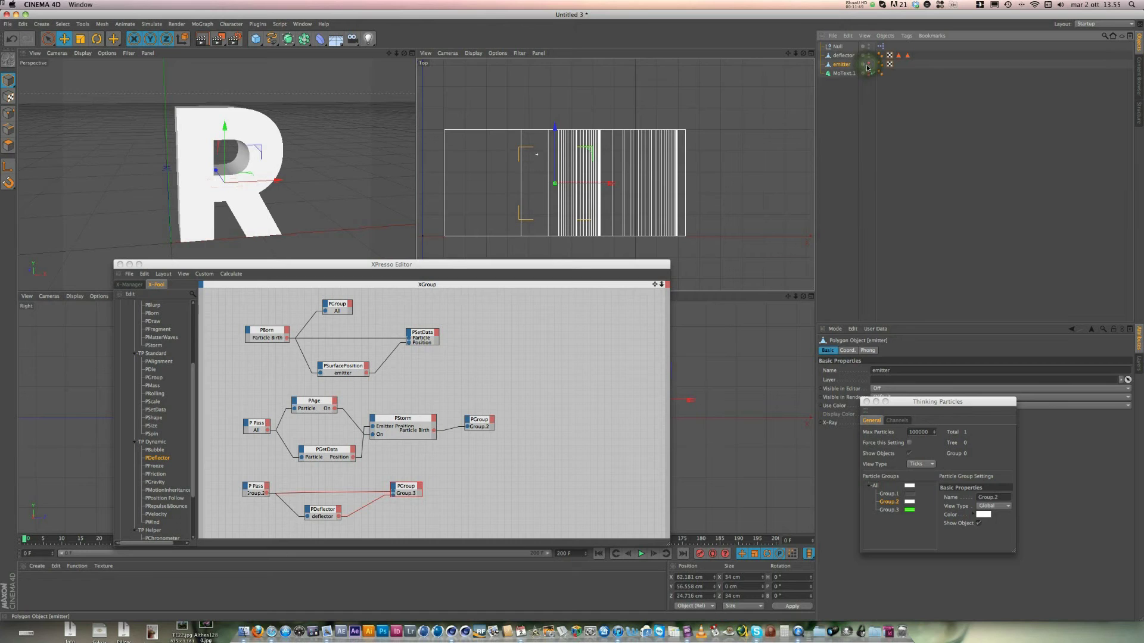
{"action": "left_click", "coordinate": [868, 65]}
{"action": "left_click", "coordinate": [868, 72]}
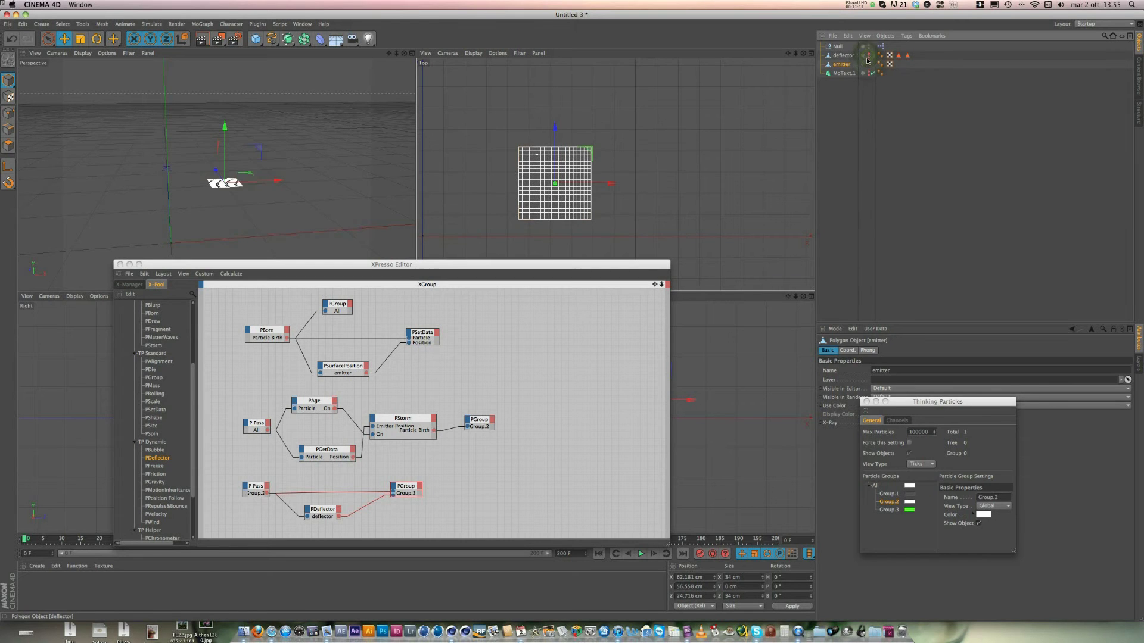
Step: Play the animation to examine how the green particles behave at the deflector
{"action": "left_click", "coordinate": [323, 512]}
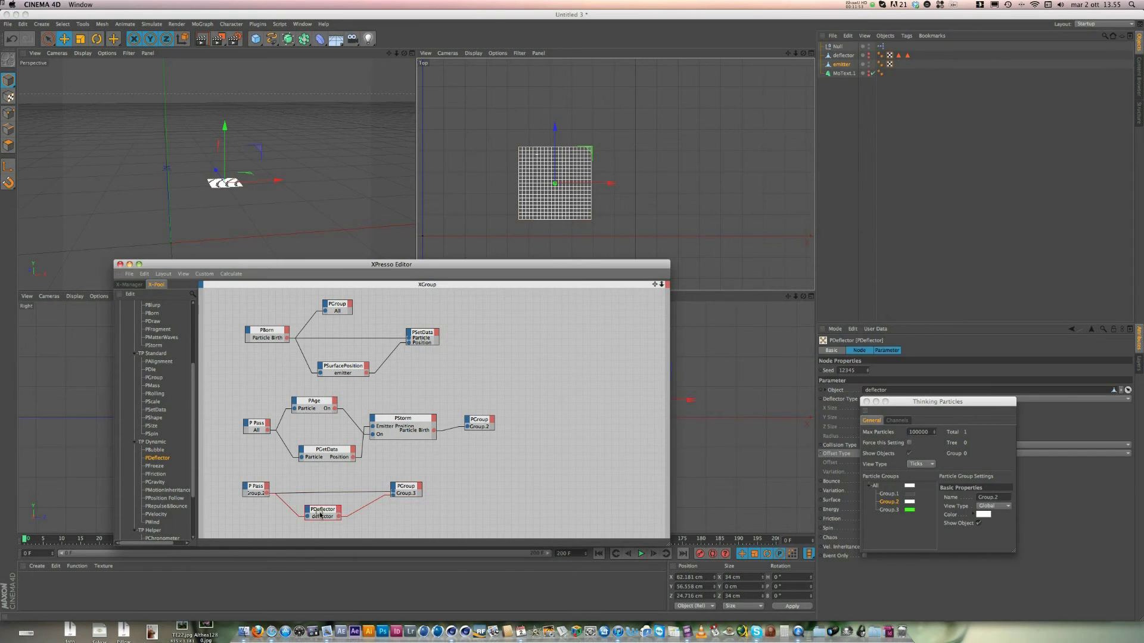
{"action": "left_click", "coordinate": [641, 556]}
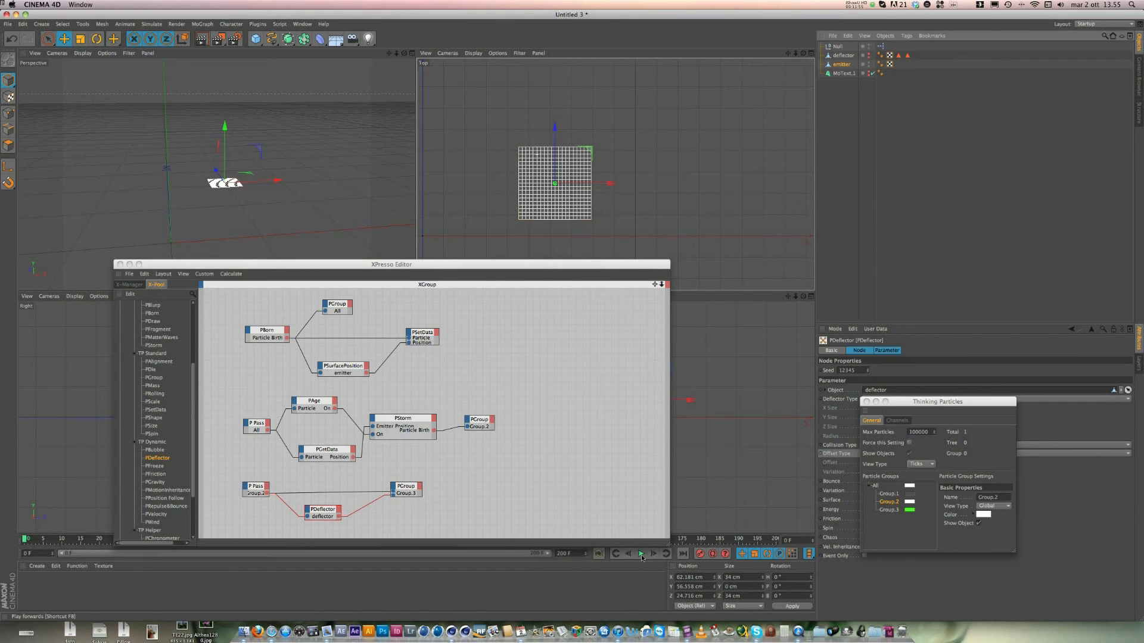
{"action": "left_click", "coordinate": [641, 554]}
{"action": "left_click", "coordinate": [352, 218]}
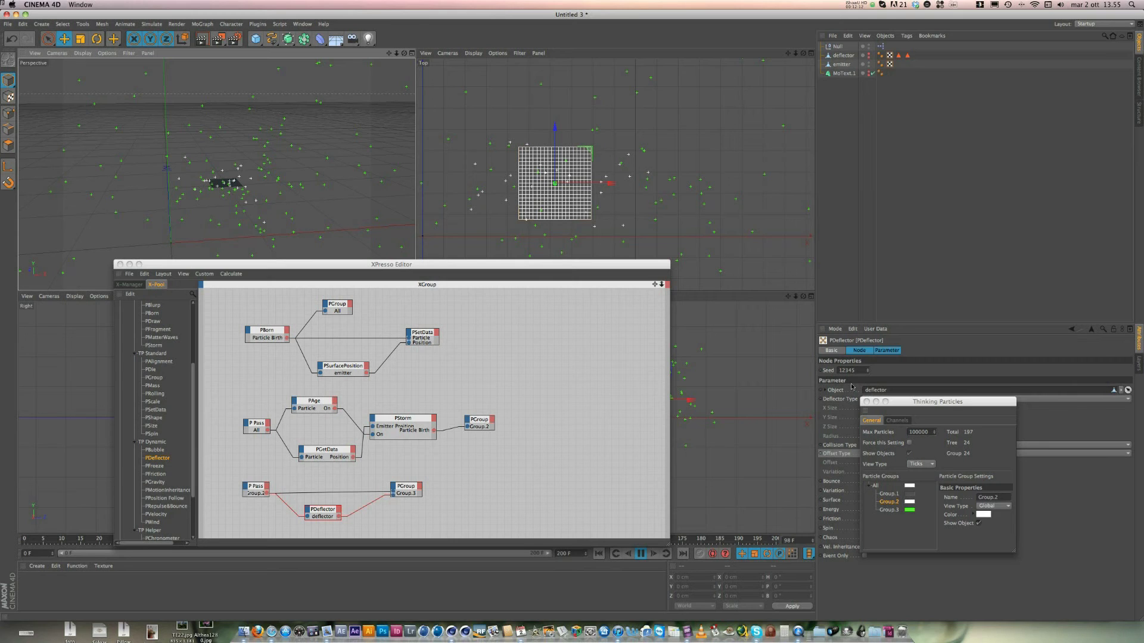
Step: Duplicate the P Pass, PDeflector and PGroup chain below itself, and add a blue fourth particle group under All
{"action": "left_click_drag", "start_coordinate": [243, 476], "coordinate": [451, 429]}
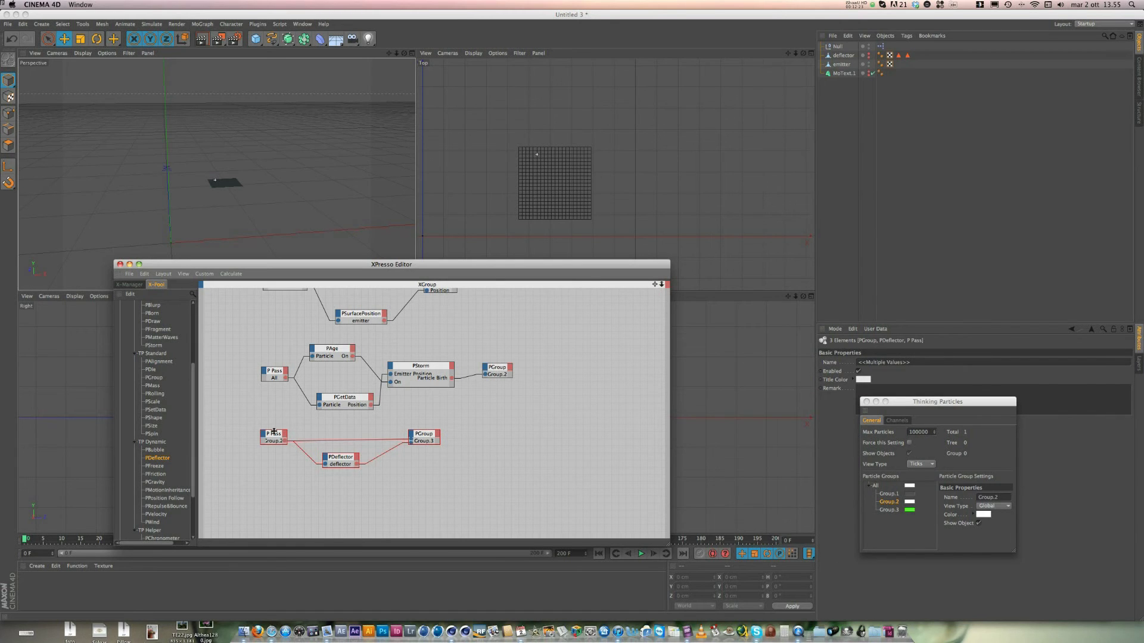
{"action": "left_click_drag", "start_coordinate": [274, 432], "coordinate": [275, 485], "text": "ctrl"}
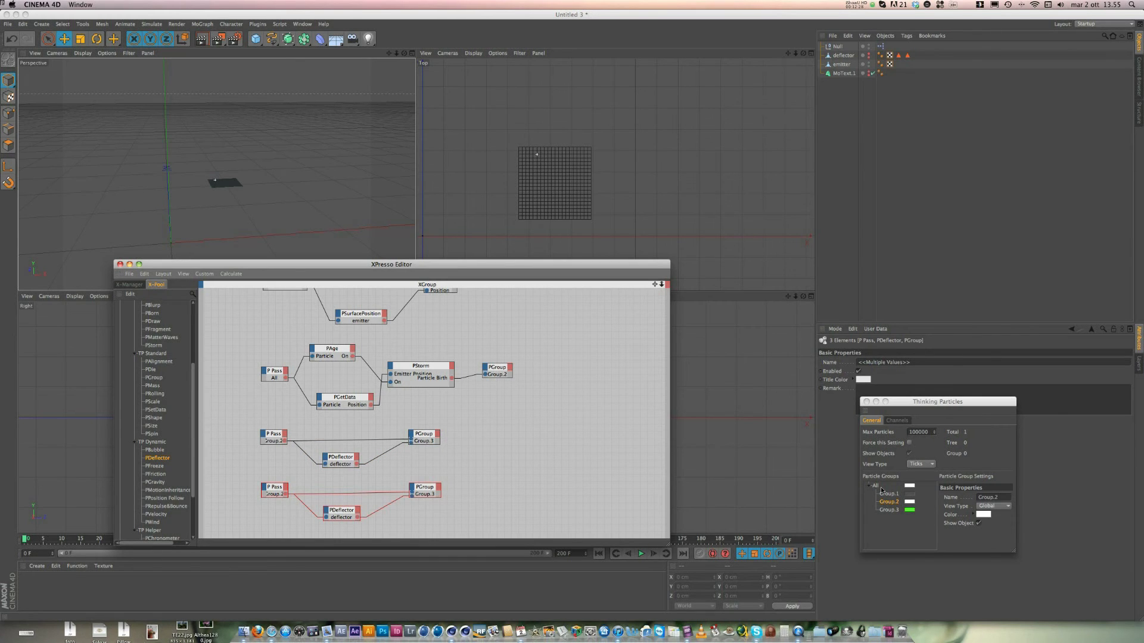
{"action": "right_click", "coordinate": [882, 490]}
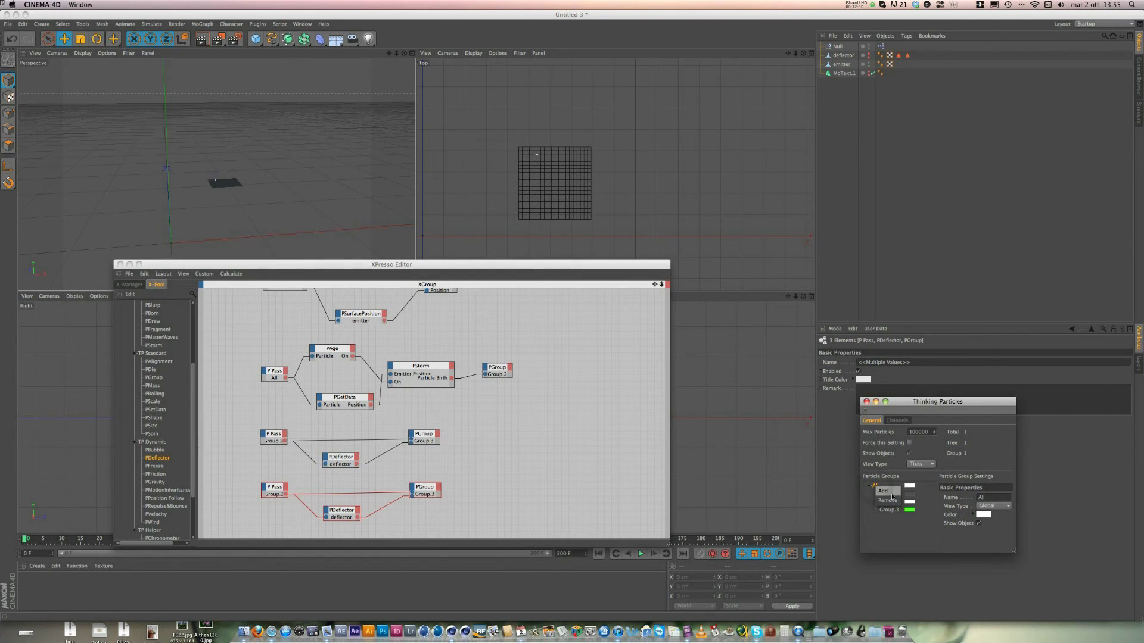
{"action": "left_click", "coordinate": [892, 492]}
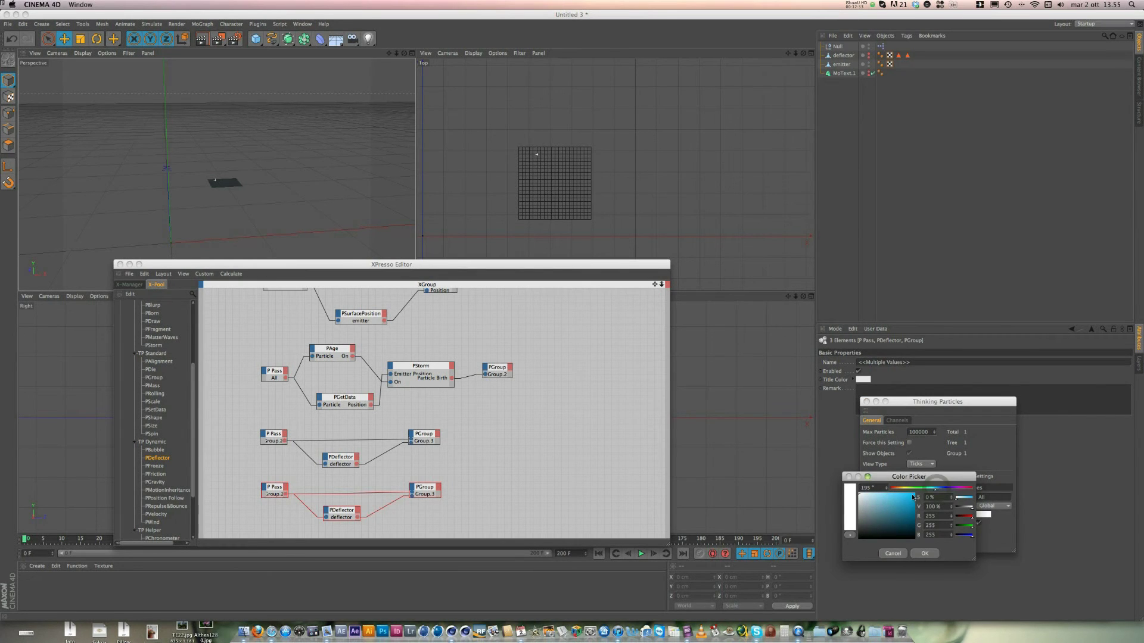
{"action": "left_click", "coordinate": [912, 495]}
{"action": "left_click", "coordinate": [925, 553]}
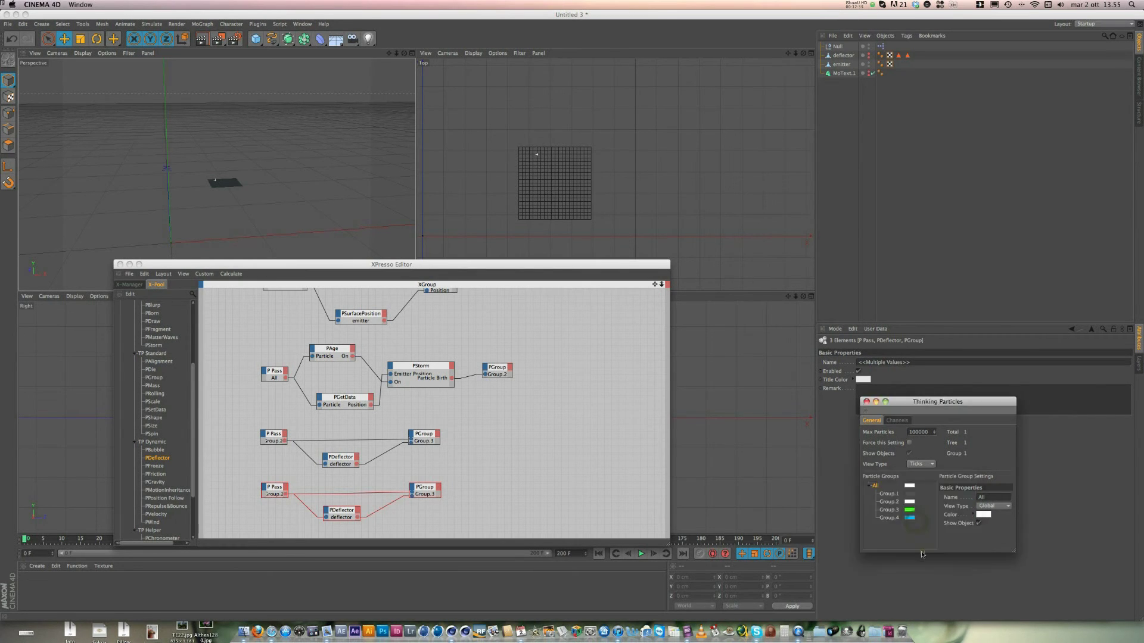
Step: Assign Group.3 to the duplicated chain's P Pass and Group.4 to its PGroup, and play the animation from the start
{"action": "left_click", "coordinate": [888, 510]}
{"action": "left_click_drag", "start_coordinate": [331, 517], "coordinate": [279, 490]}
{"action": "left_click_drag", "start_coordinate": [890, 519], "coordinate": [426, 494]}
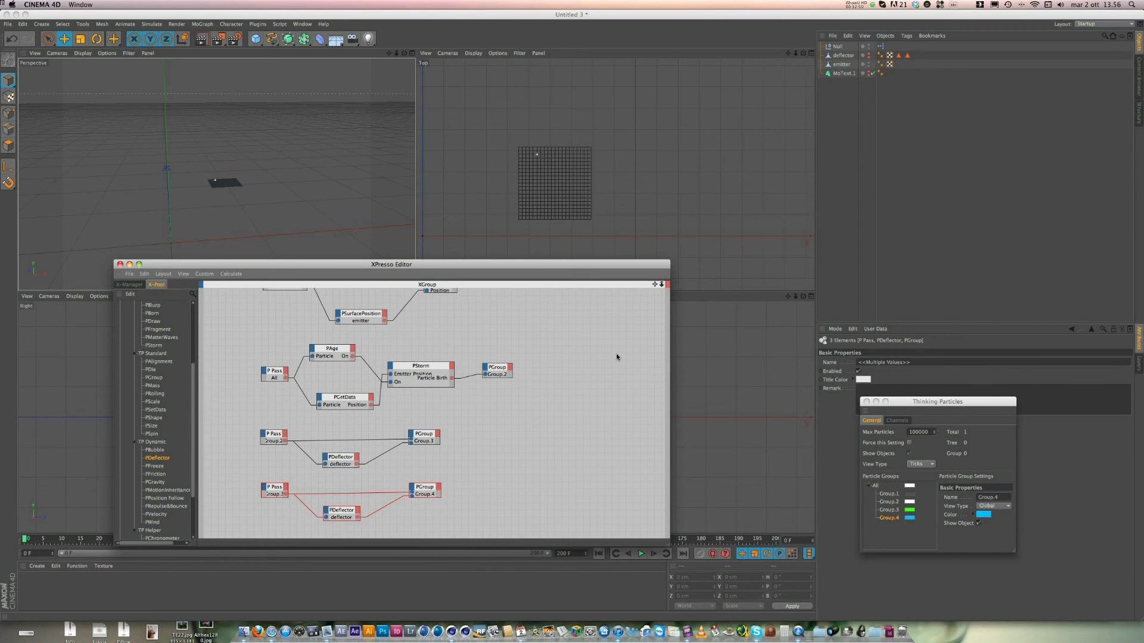
{"action": "left_click", "coordinate": [599, 555]}
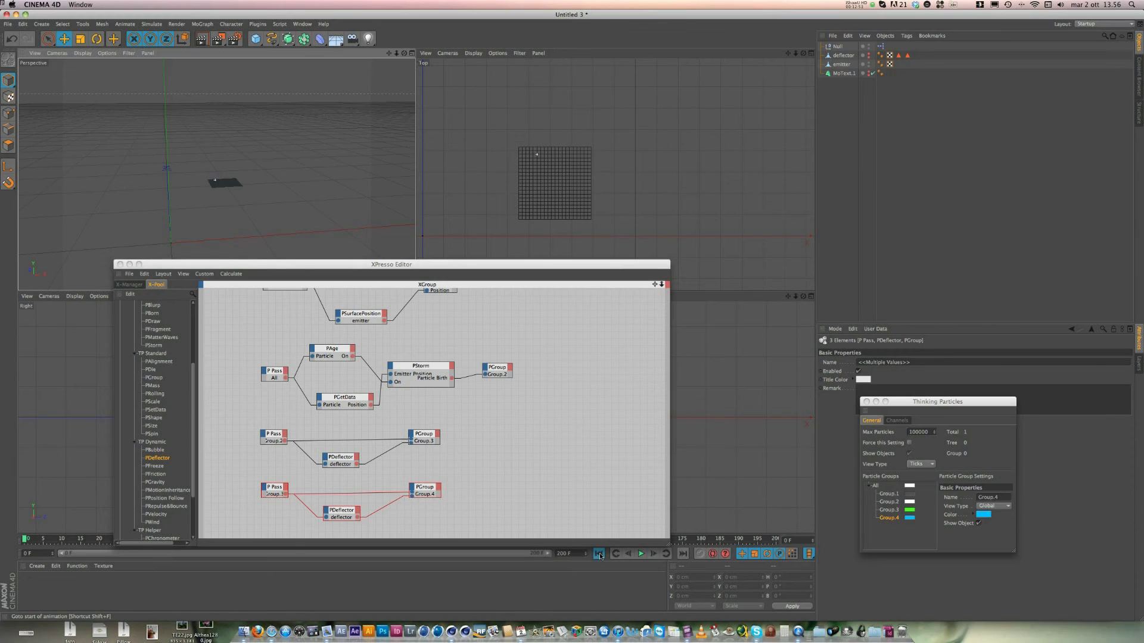
{"action": "left_click", "coordinate": [641, 553]}
Step: Duplicate the lowest deflector chain once more below itself and assign Group.4 to the new P Pass node
{"action": "left_click_drag", "start_coordinate": [654, 284], "coordinate": [572, 317]}
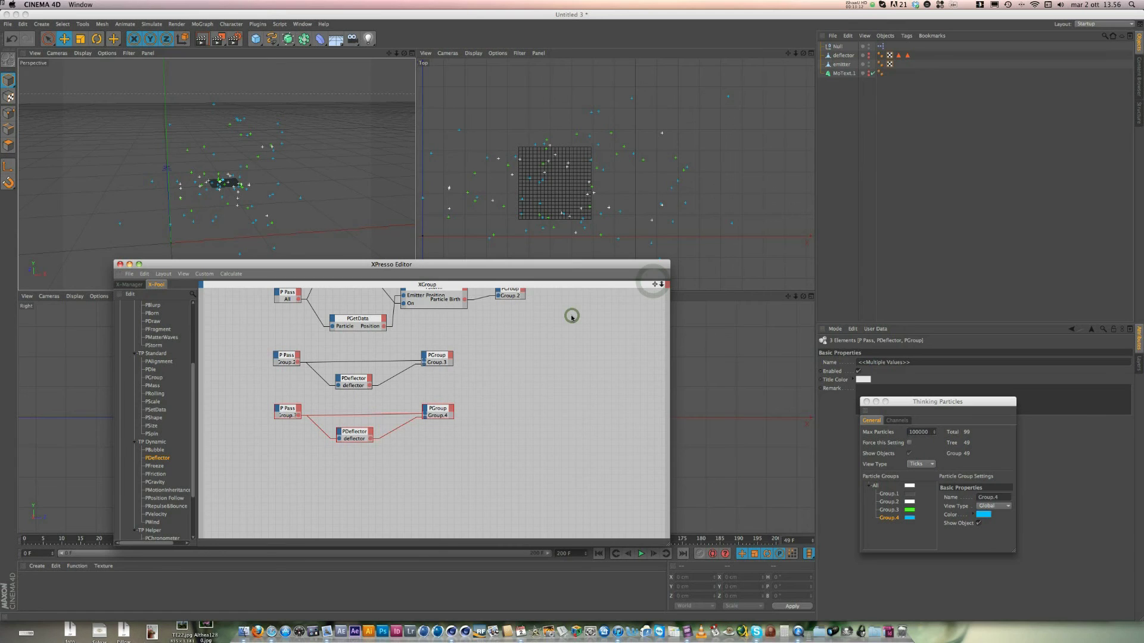
{"action": "left_click_drag", "start_coordinate": [571, 317], "coordinate": [572, 310]}
{"action": "left_click_drag", "start_coordinate": [263, 472], "coordinate": [441, 473]}
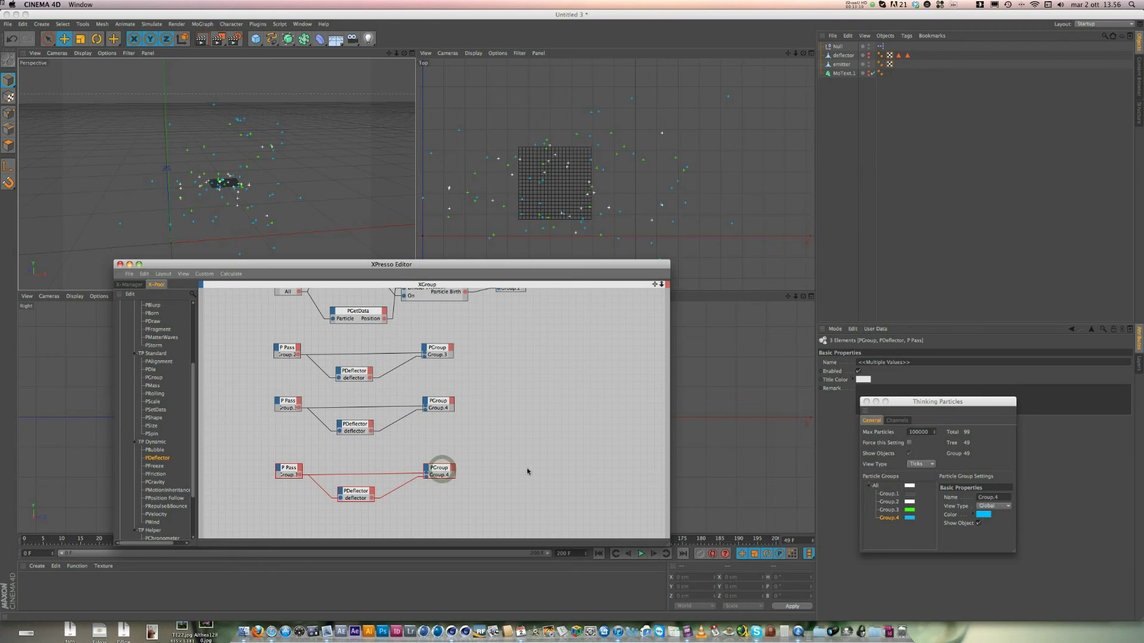
{"action": "left_click", "coordinate": [563, 463]}
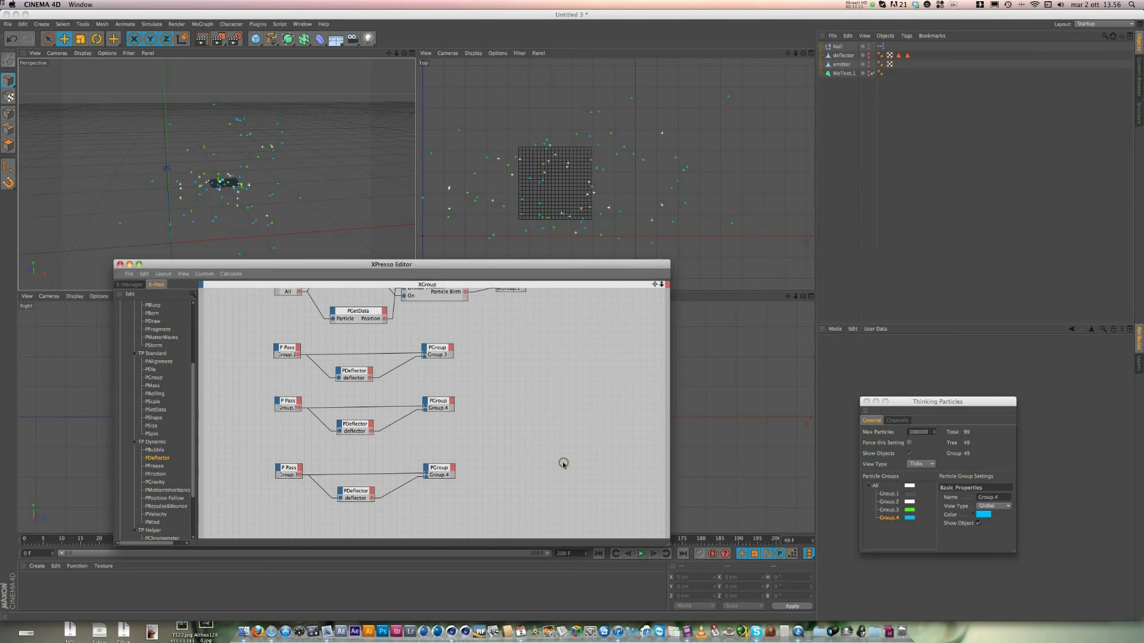
{"action": "left_click", "coordinate": [892, 519]}
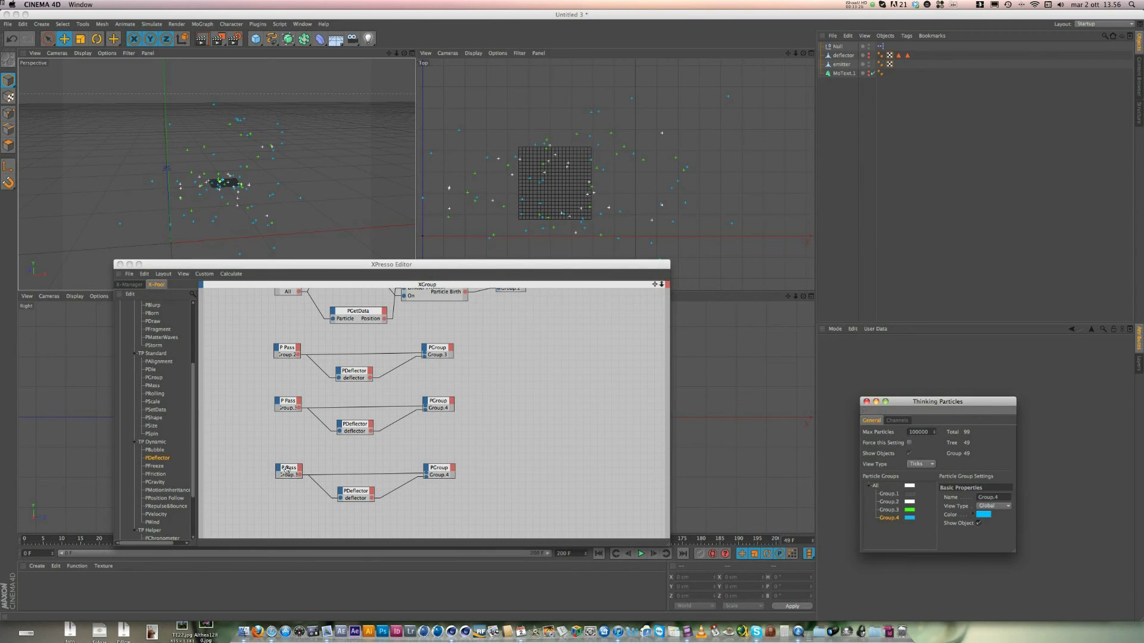
{"action": "left_click_drag", "start_coordinate": [287, 470], "coordinate": [288, 470]}
Step: Replay the animation from the start to check whether the blue particles stay inside the letter R
{"action": "left_click", "coordinate": [599, 554]}
{"action": "left_click", "coordinate": [640, 553]}
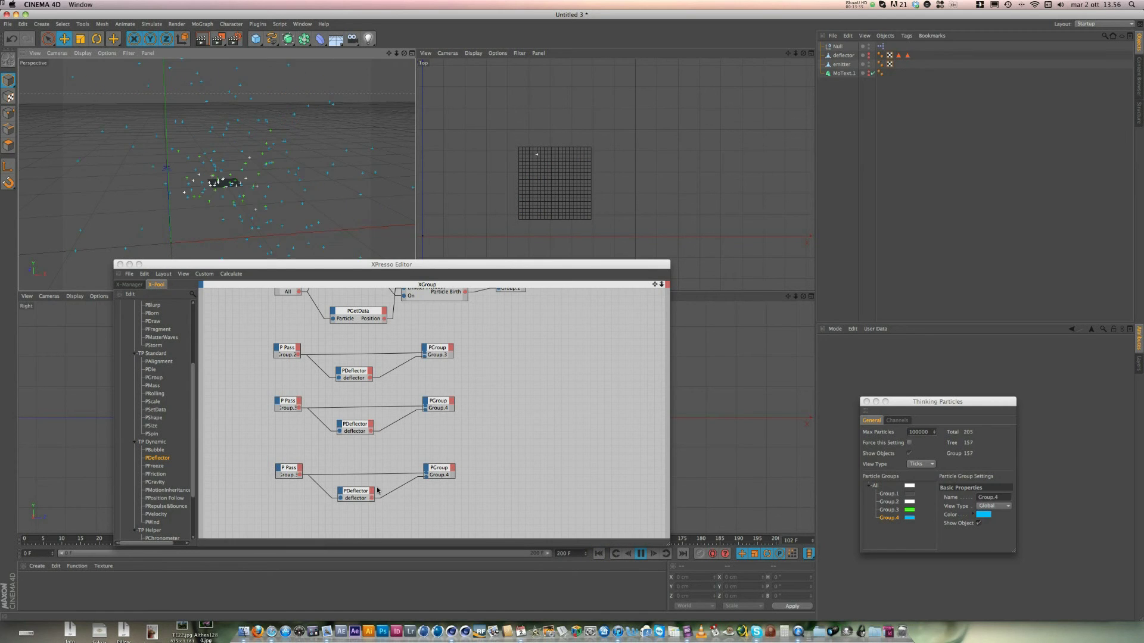
{"action": "left_click", "coordinate": [598, 554]}
{"action": "left_click", "coordinate": [514, 517]}
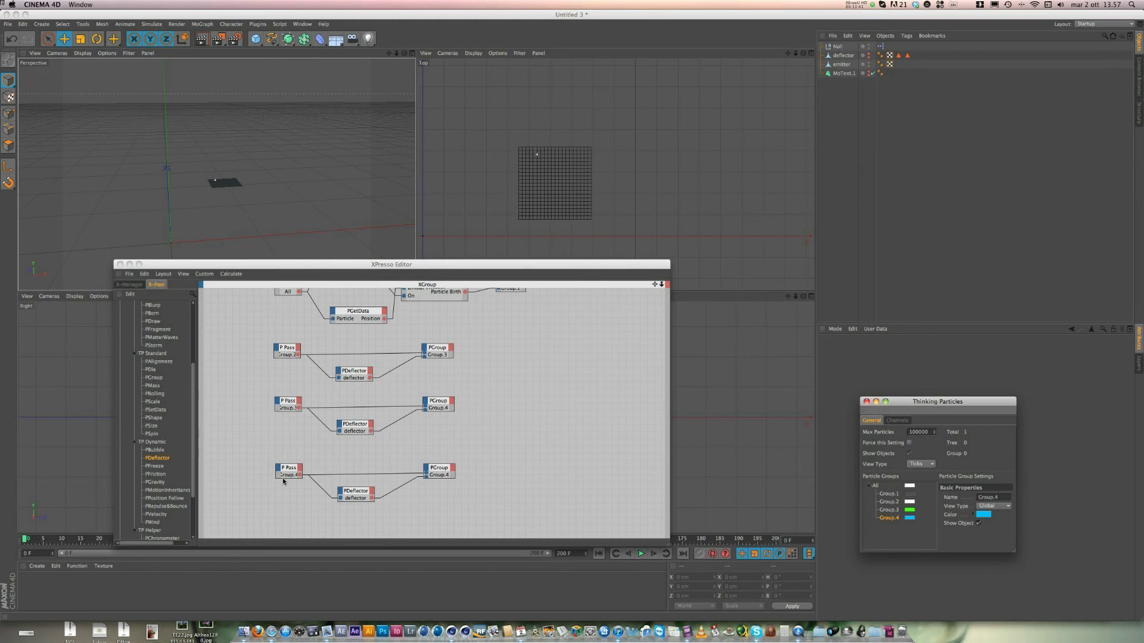
{"action": "left_click", "coordinate": [640, 554]}
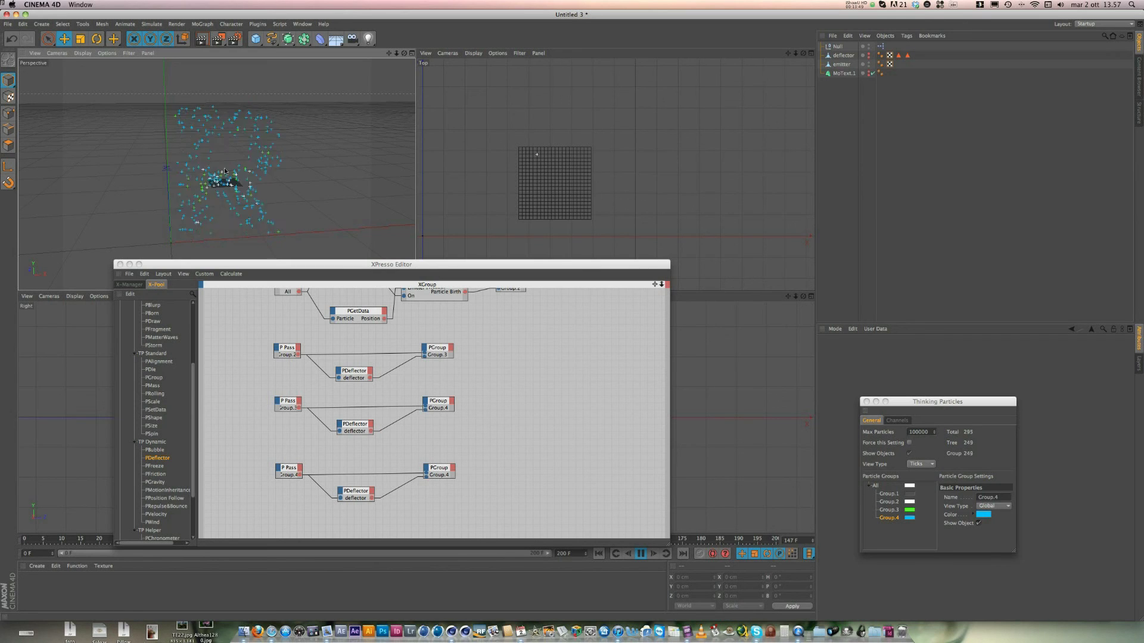
Step: Rewind the animation and set the PStorm node's Shot value to 5
{"action": "left_click", "coordinate": [598, 553]}
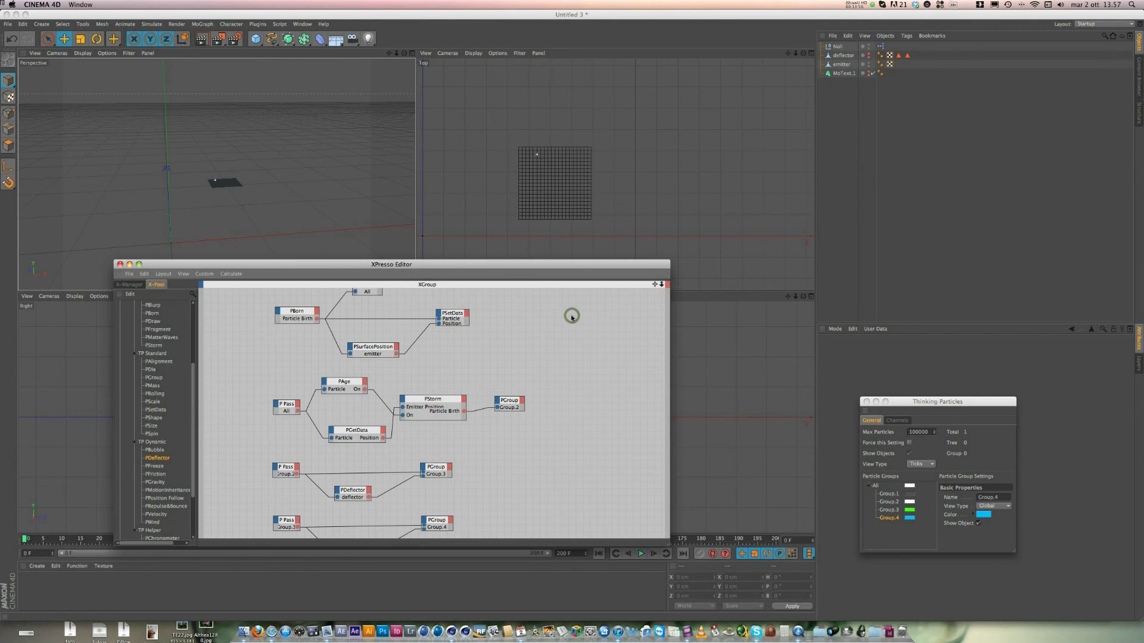
{"action": "left_click", "coordinate": [434, 410]}
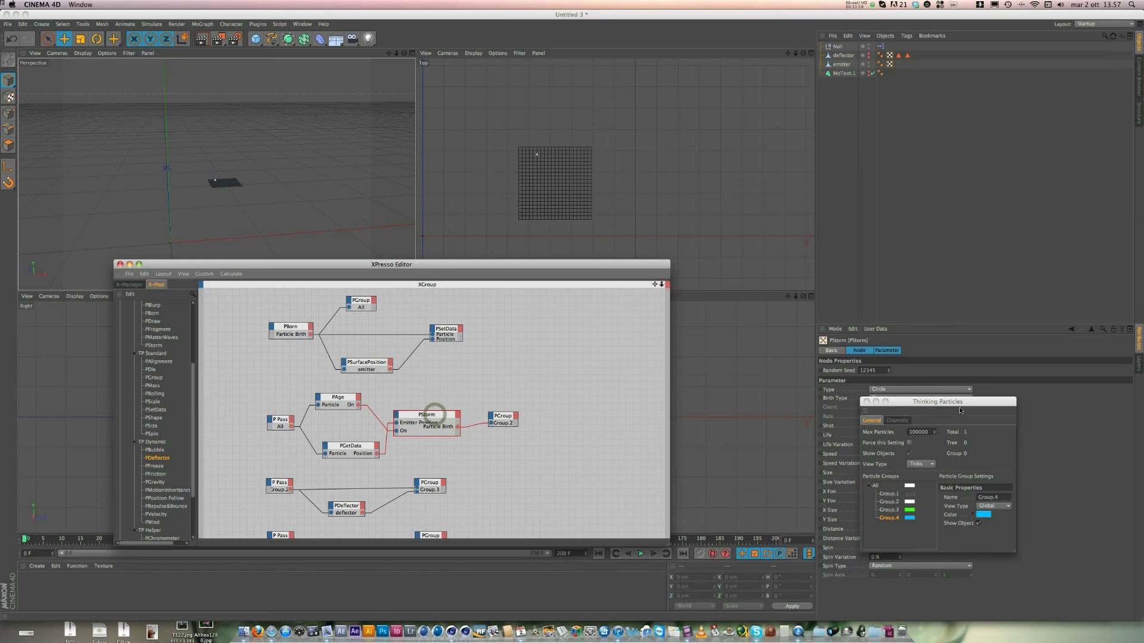
{"action": "left_click_drag", "start_coordinate": [960, 407], "coordinate": [1128, 491]}
{"action": "left_click_drag", "start_coordinate": [898, 427], "coordinate": [898, 426]}
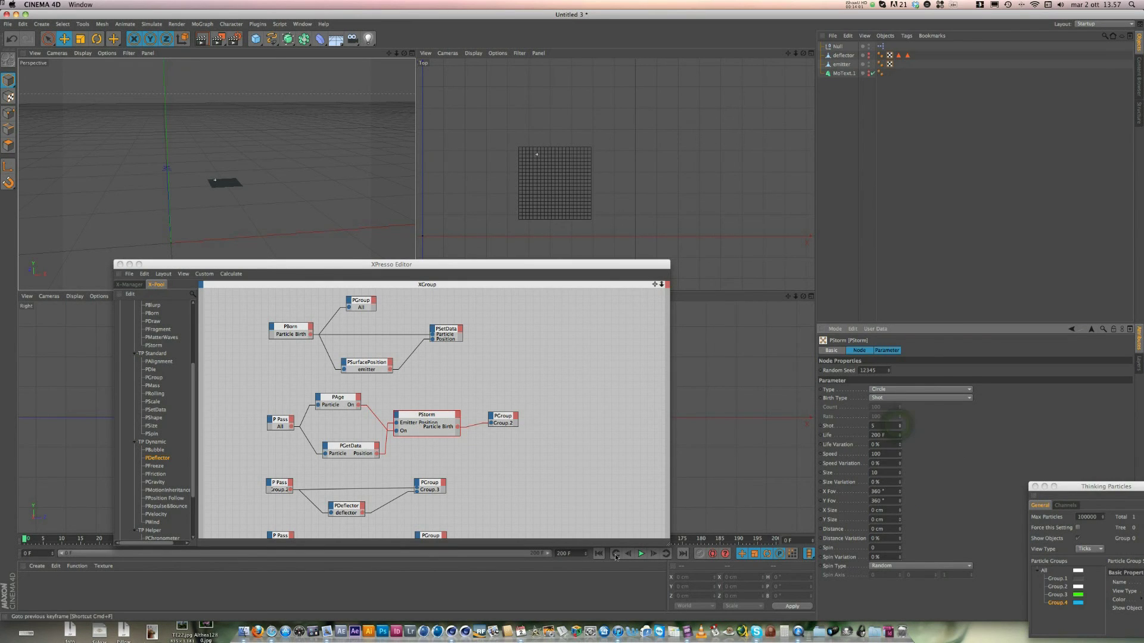
Step: Play the animation to examine how densely the particles fill the R, and return to the first frame
{"action": "left_click", "coordinate": [640, 554]}
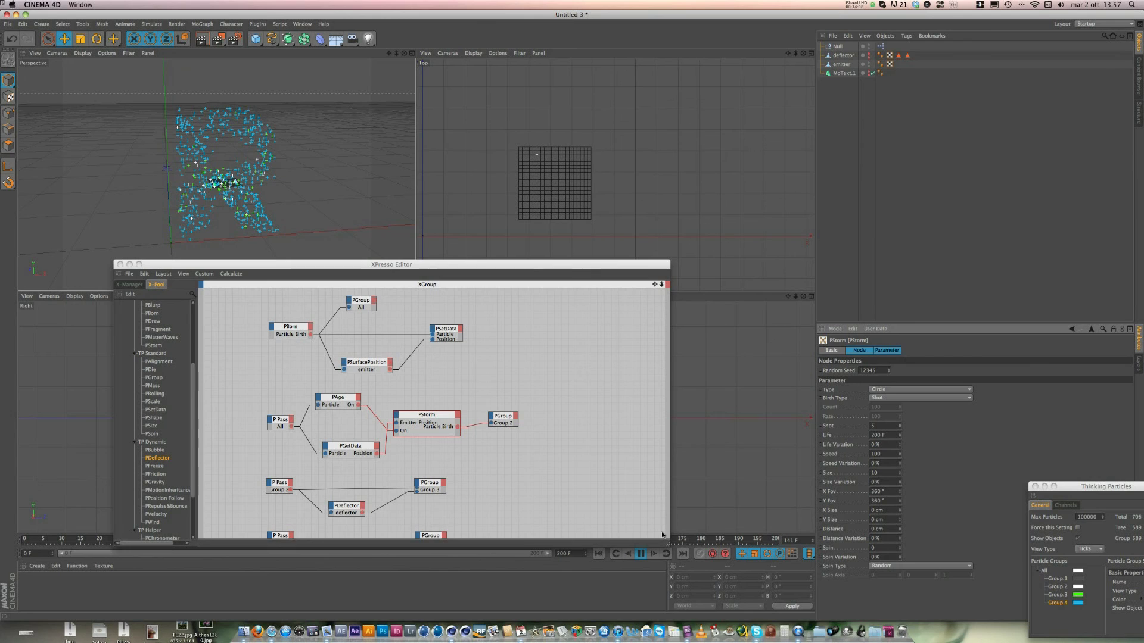
{"action": "left_click", "coordinate": [641, 554]}
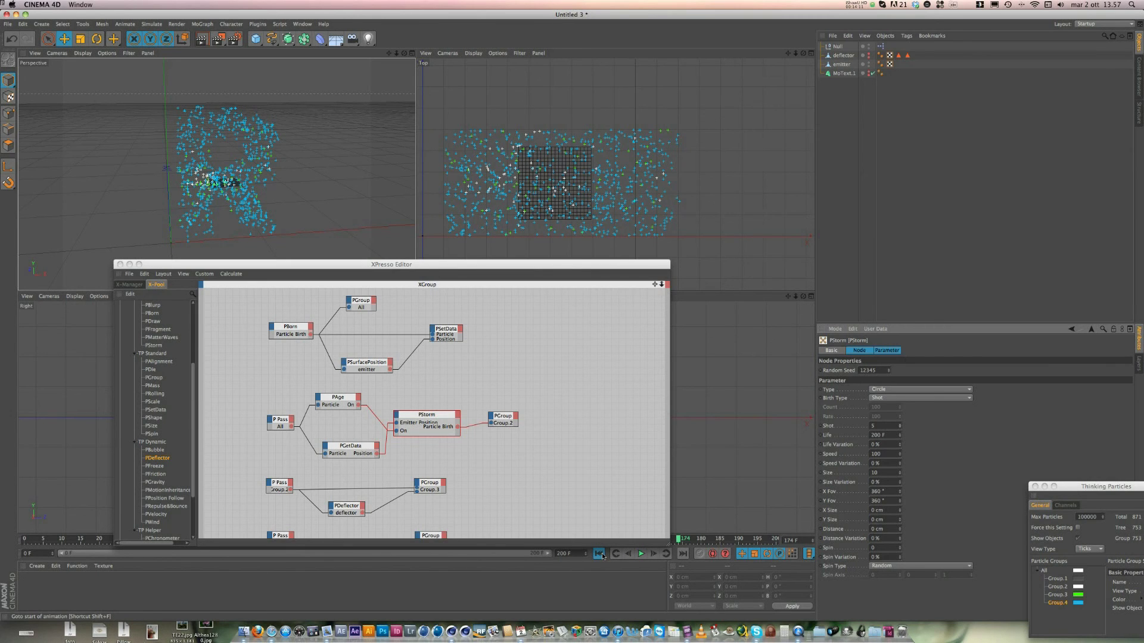
{"action": "left_click", "coordinate": [599, 553]}
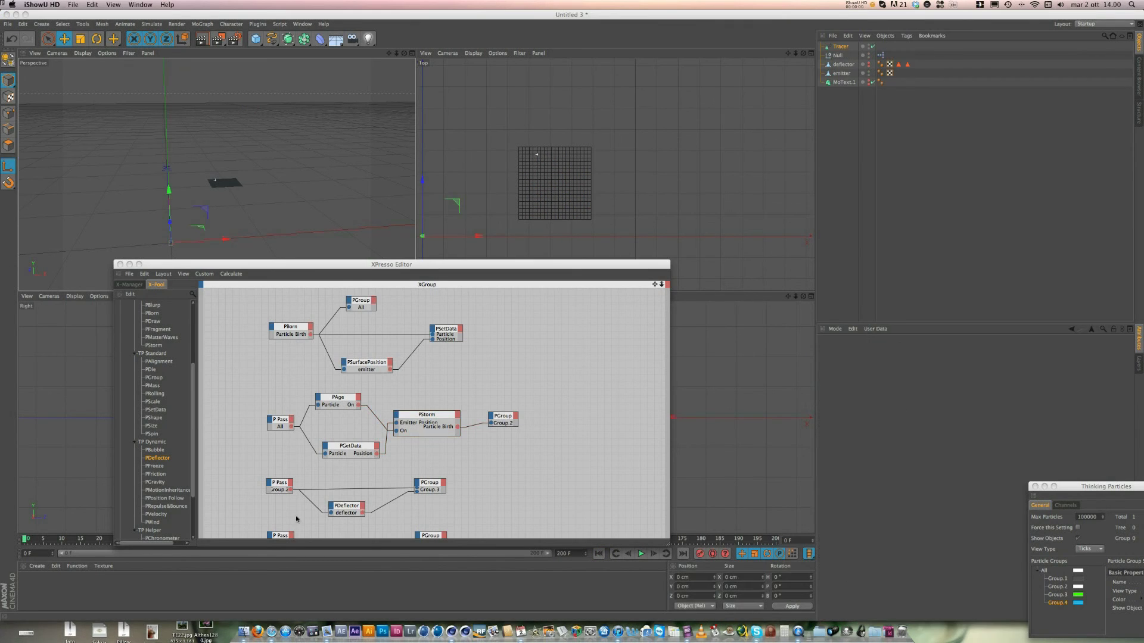
Step: Create a new Hair Material for shading the particle trails
{"action": "left_click", "coordinate": [37, 566]}
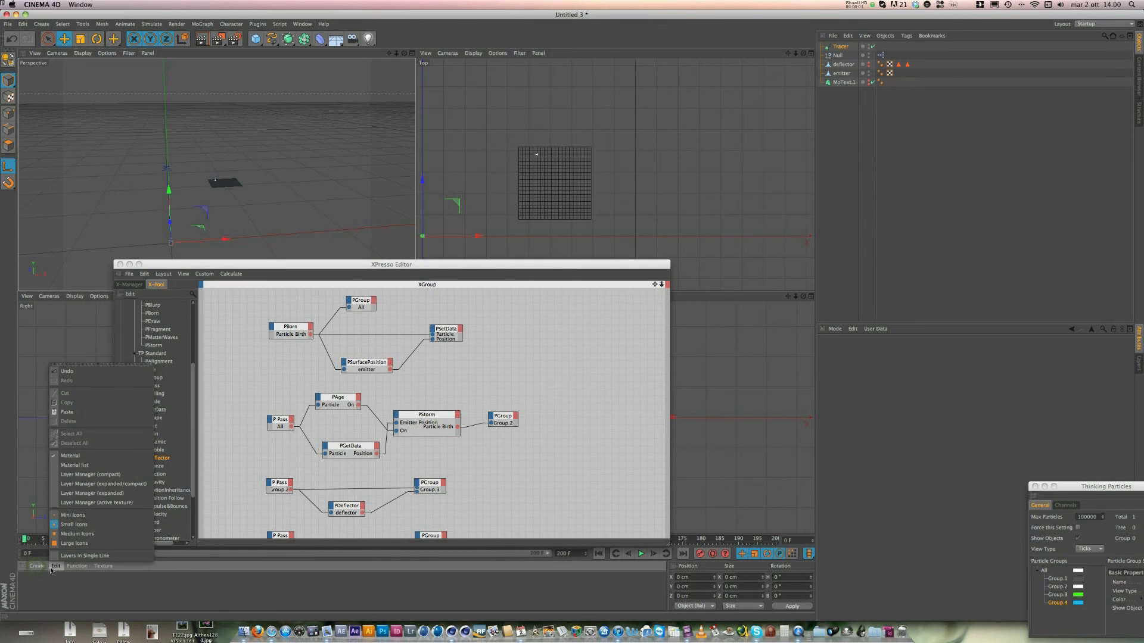
{"action": "mouse_move", "coordinate": [66, 499]}
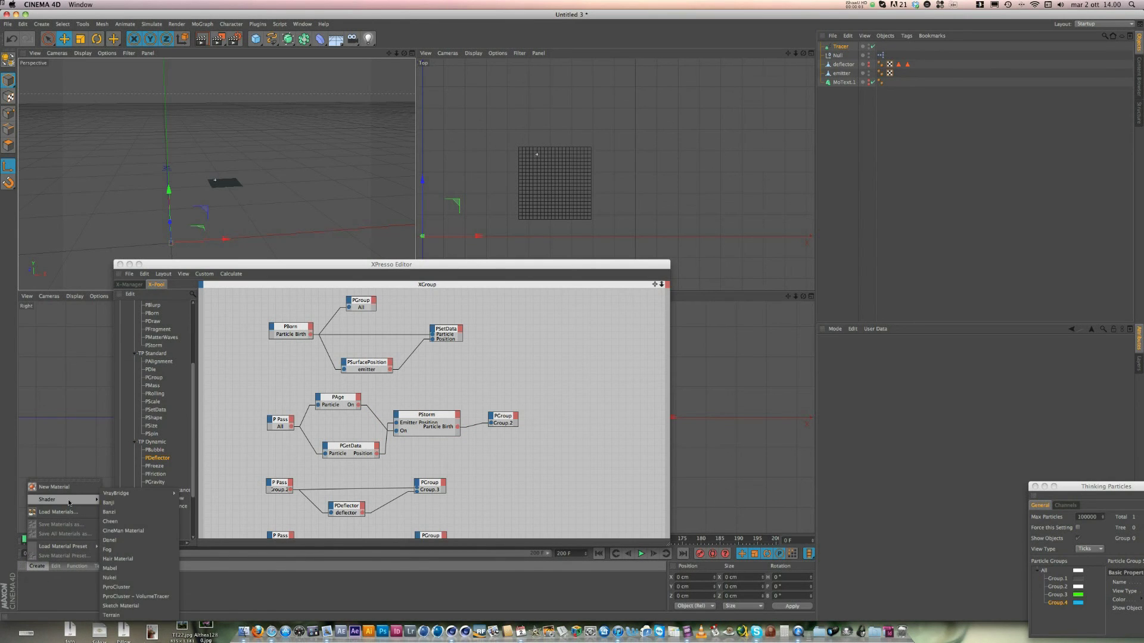
{"action": "left_click", "coordinate": [132, 562]}
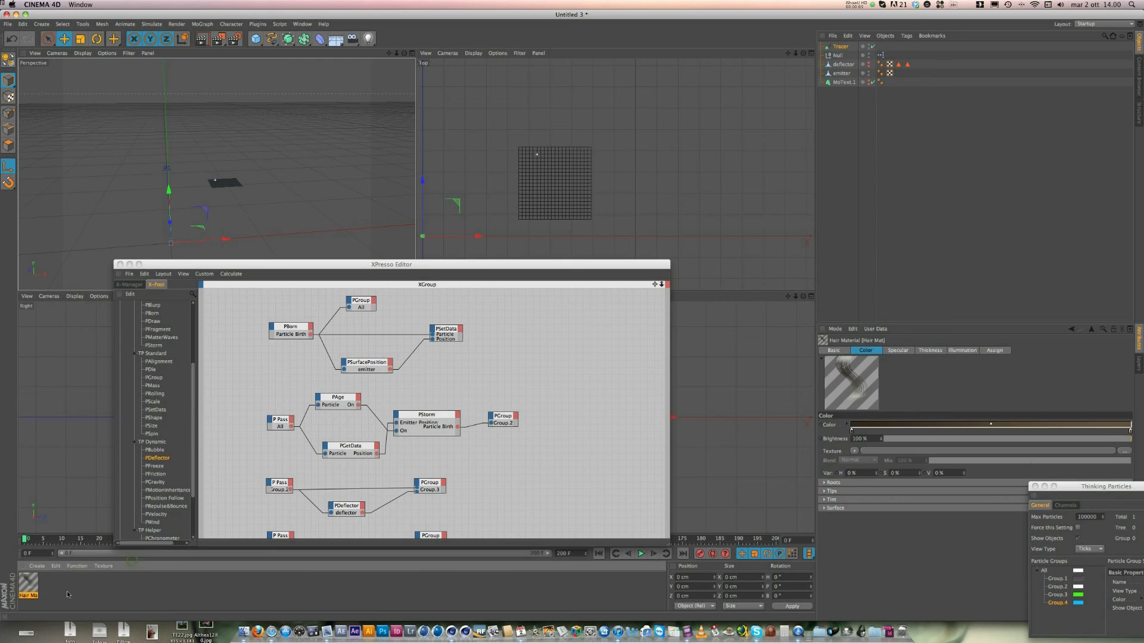
Step: Remove the end knot from the hair material's color gradient and set the remaining knot to white
{"action": "double_click", "coordinate": [28, 583]}
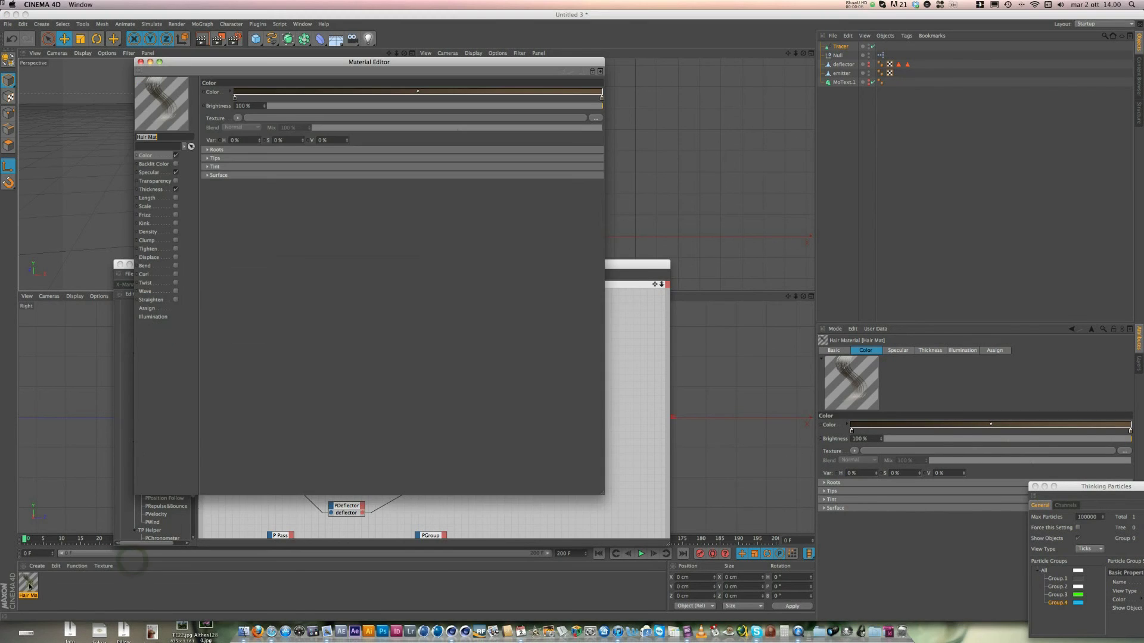
{"action": "left_click", "coordinate": [602, 99]}
{"action": "left_click_drag", "start_coordinate": [602, 101], "coordinate": [548, 154]}
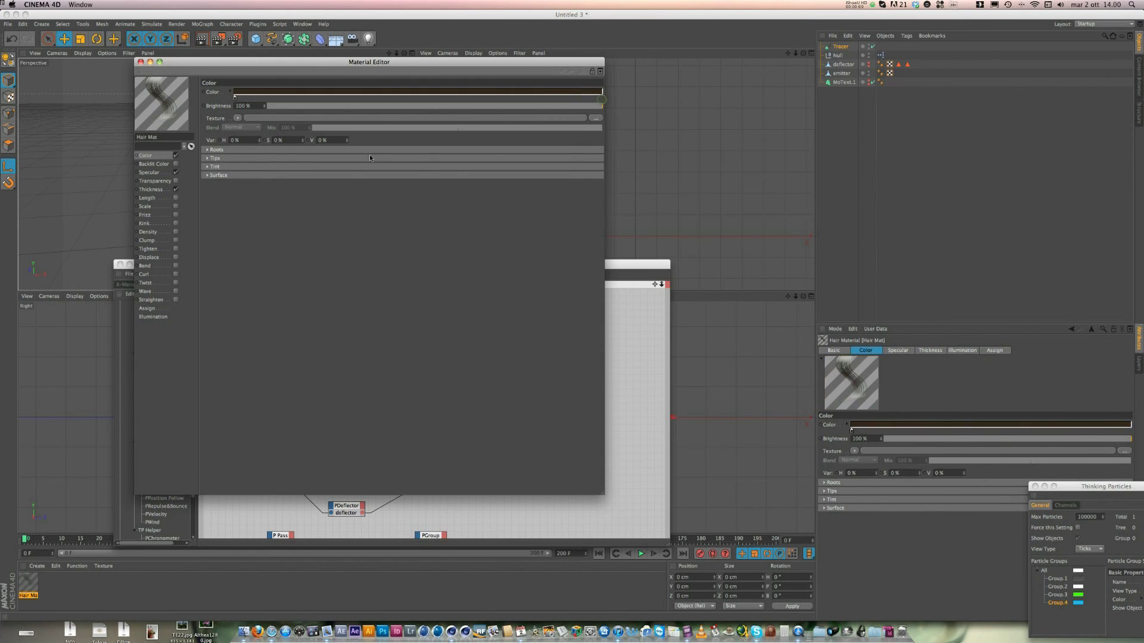
{"action": "left_click", "coordinate": [234, 100]}
{"action": "double_click", "coordinate": [235, 99]}
{"action": "left_click", "coordinate": [185, 73]}
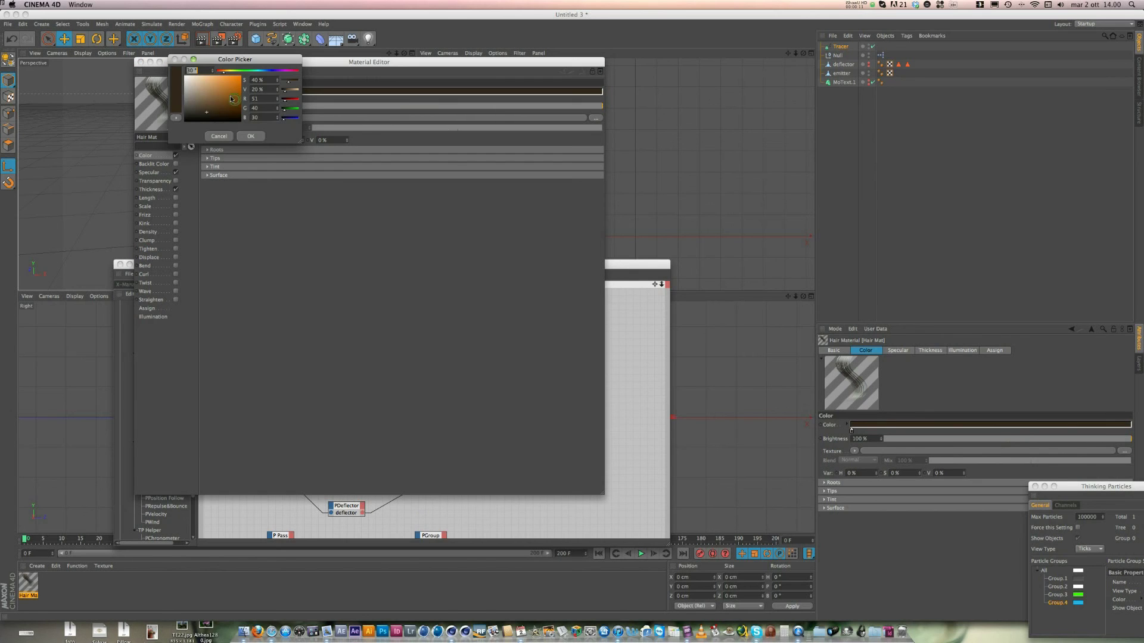
{"action": "left_click", "coordinate": [249, 138]}
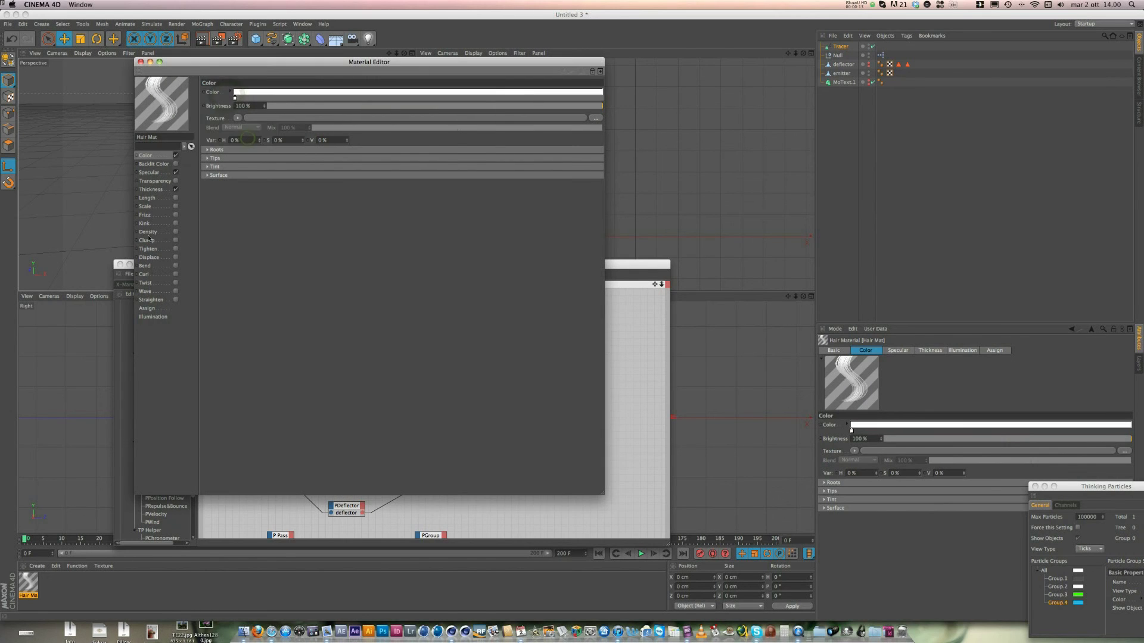
Step: Turn off the hair material's Specular channel and set its thickness to 0.2 cm at both root and tip
{"action": "left_click", "coordinate": [175, 172]}
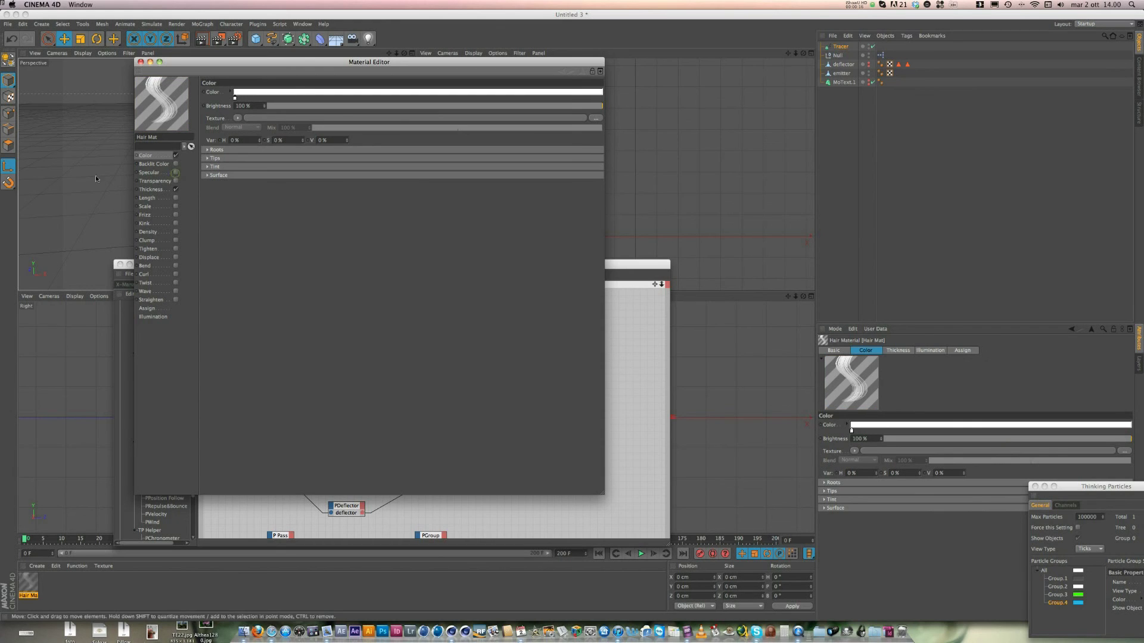
{"action": "left_click", "coordinate": [152, 190]}
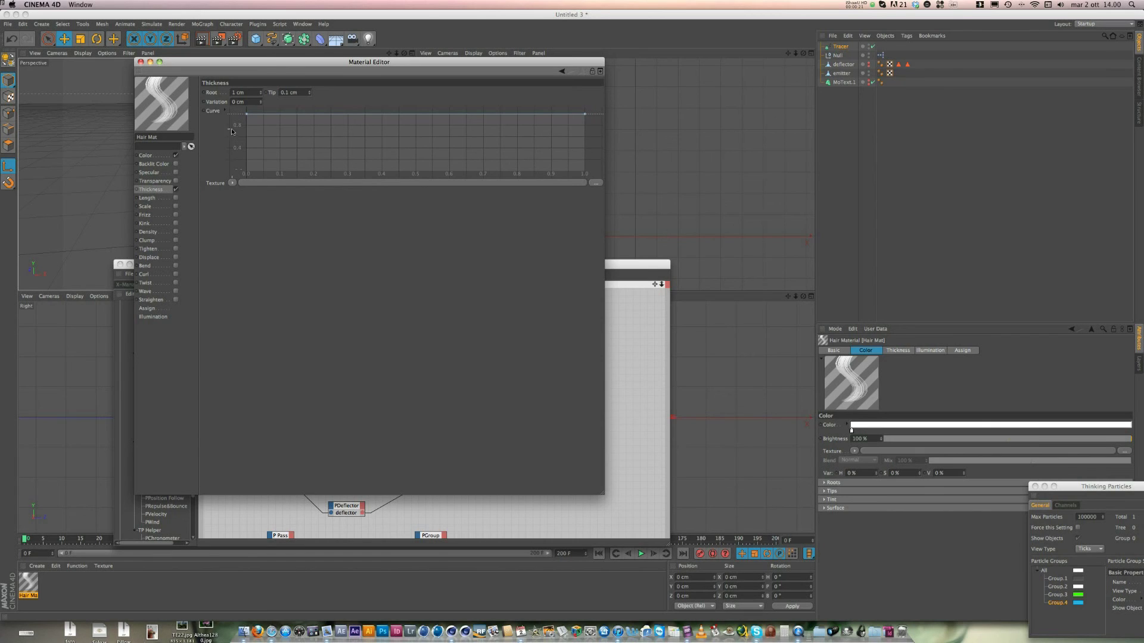
{"action": "double_click", "coordinate": [241, 93]}
{"action": "type", "text": "0,2"}
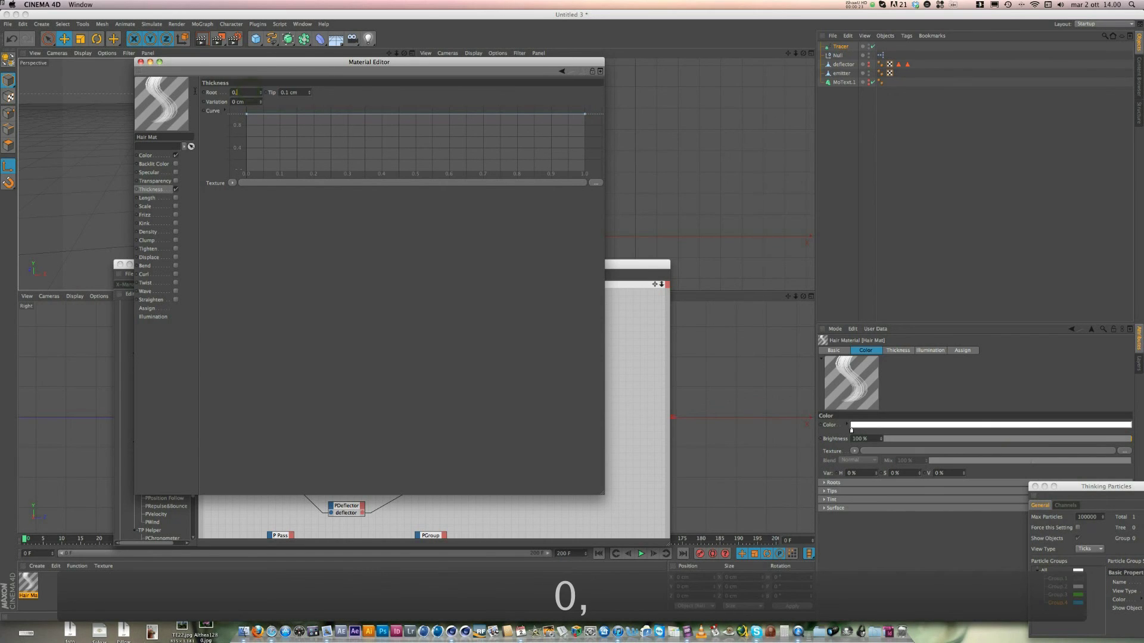
{"action": "double_click", "coordinate": [290, 92]}
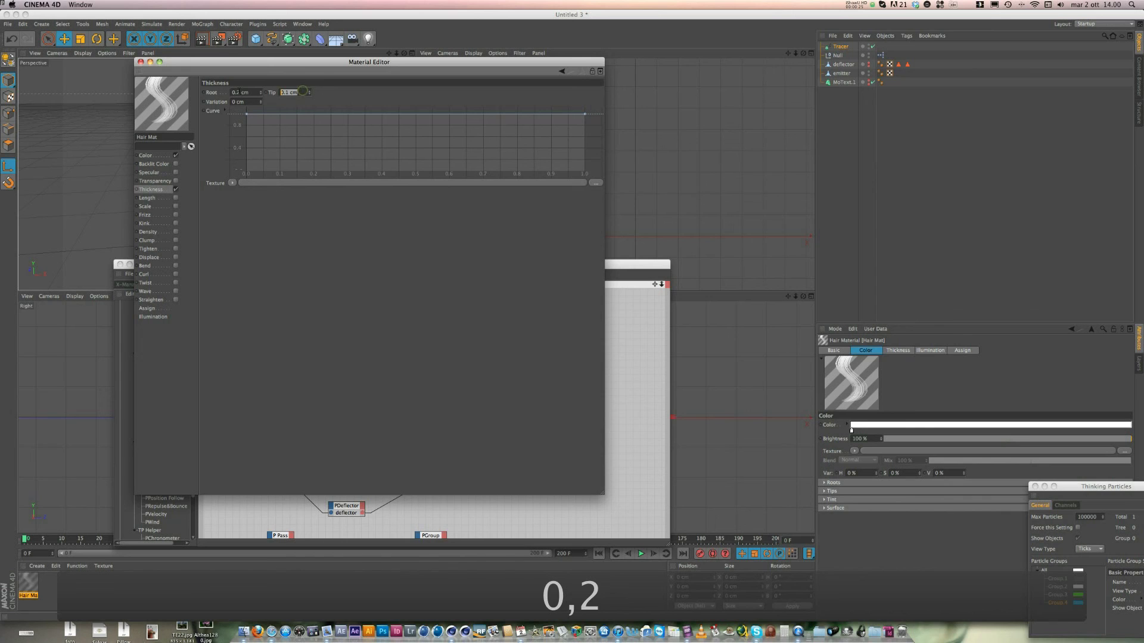
{"action": "type", "text": "0,2"}
{"action": "key", "text": "Return"}
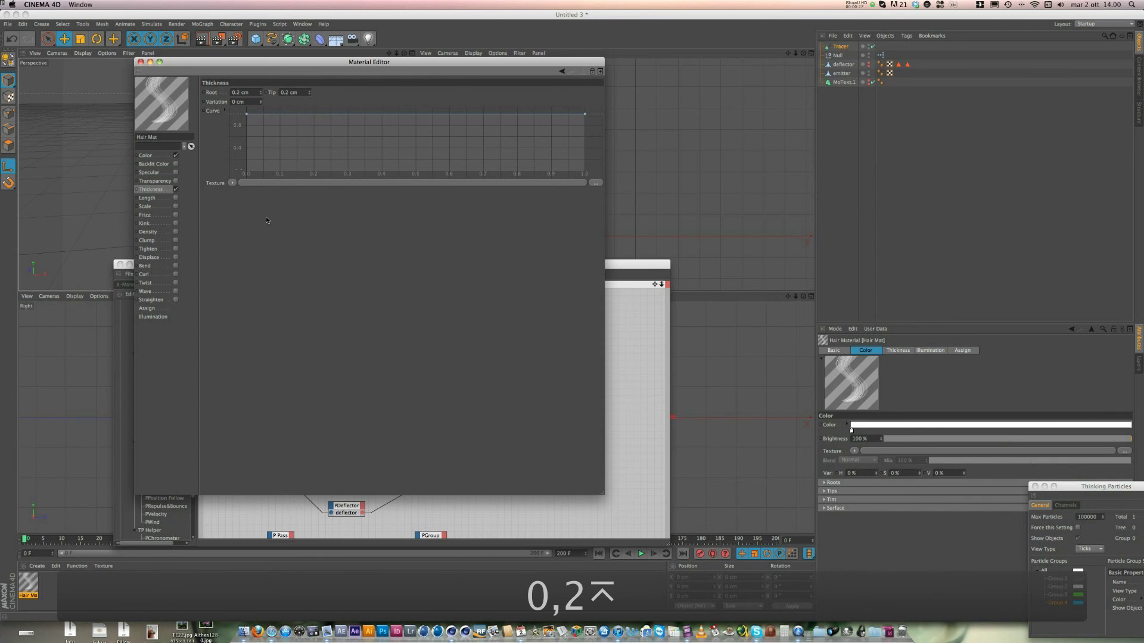
{"action": "left_click_drag", "start_coordinate": [270, 63], "coordinate": [400, 240]}
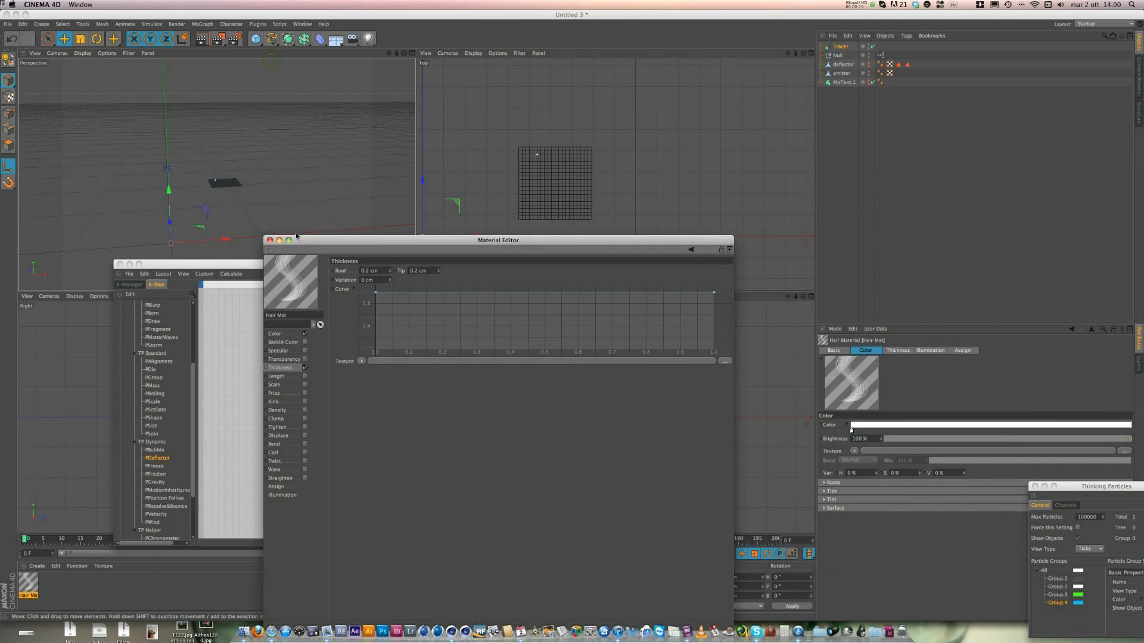
{"action": "left_click", "coordinate": [270, 239]}
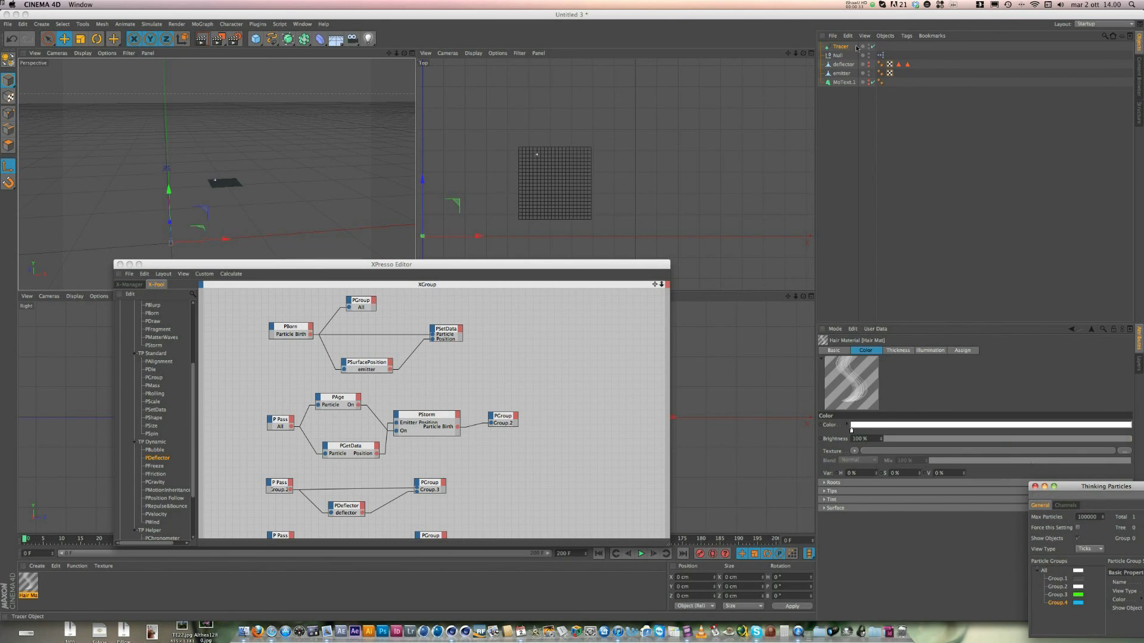
Step: Set up the Tracer with particle Group.2 as its trace link, a From End limit and the white hair material
{"action": "left_click", "coordinate": [897, 46]}
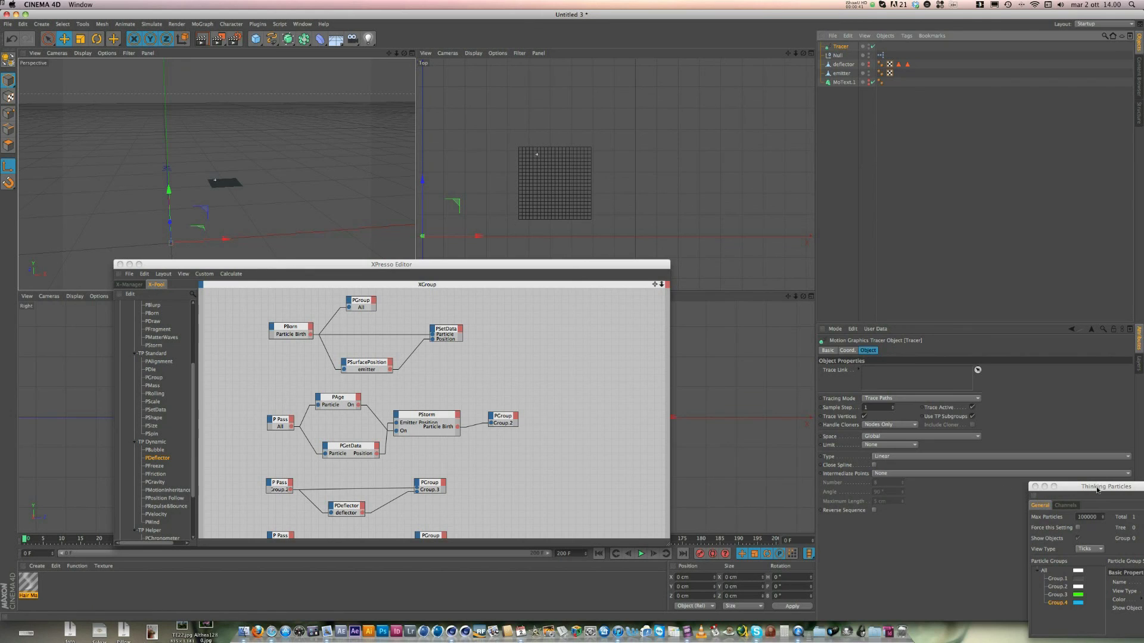
{"action": "left_click_drag", "start_coordinate": [1097, 491], "coordinate": [571, 394]}
{"action": "mouse_move", "coordinate": [532, 493]}
{"action": "left_mouse_down"}
{"action": "mouse_move", "coordinate": [751, 448]}
{"action": "mouse_move", "coordinate": [879, 384]}
{"action": "left_mouse_up"}
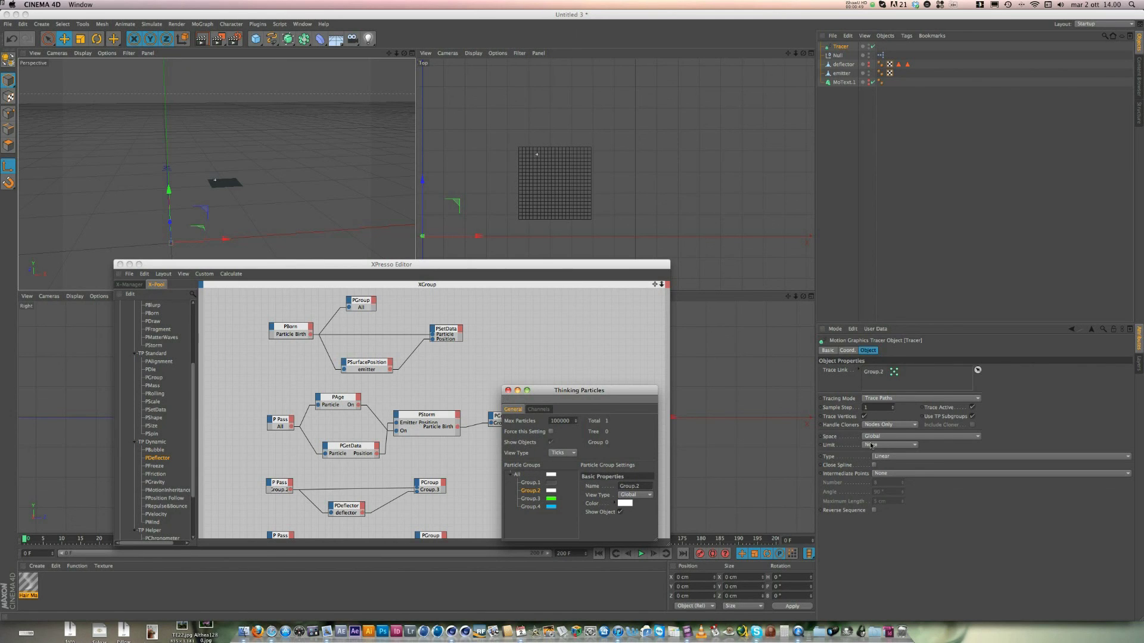
{"action": "left_click", "coordinate": [871, 445]}
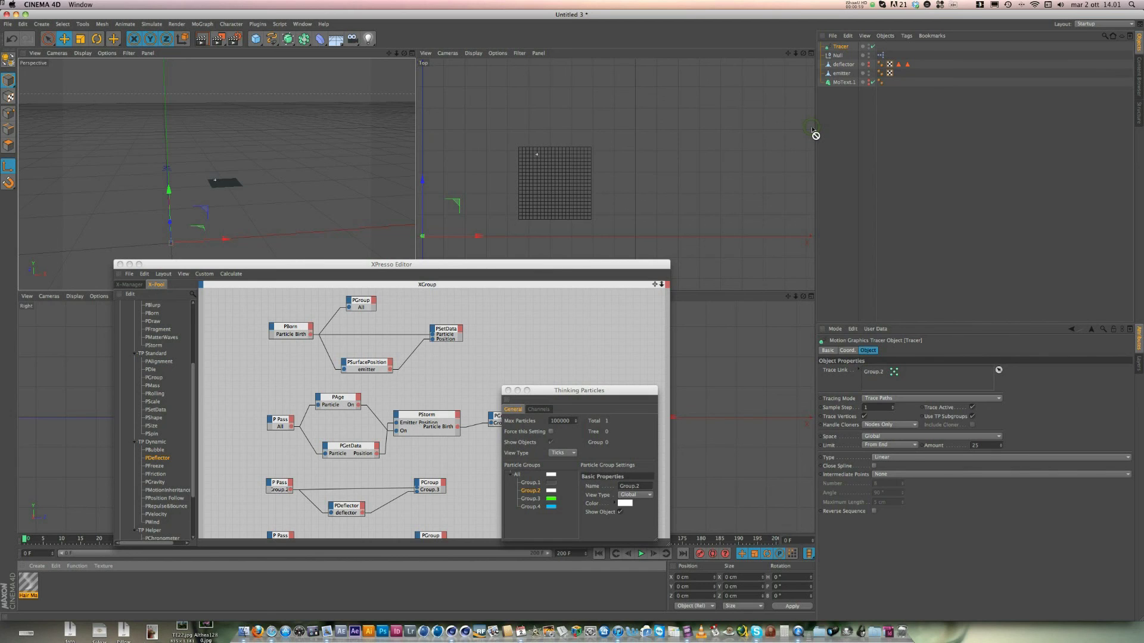
{"action": "left_click_drag", "start_coordinate": [815, 135], "coordinate": [871, 48]}
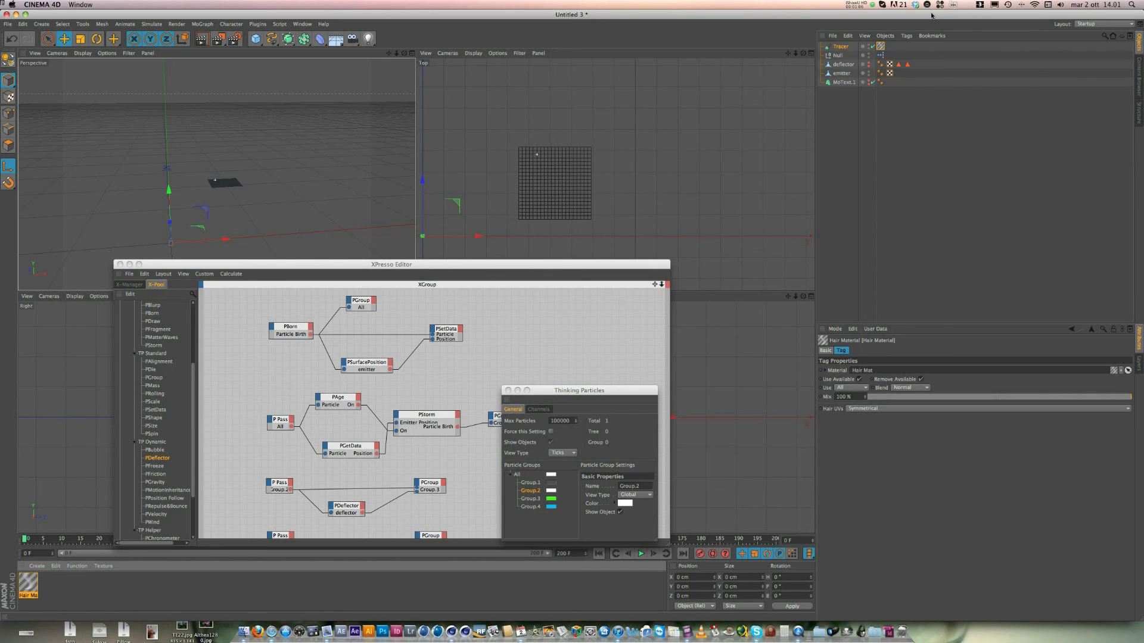
Step: Duplicate the Tracer and replace Group.2 with Group.3 in the copy's trace link
{"action": "left_click_drag", "start_coordinate": [838, 45], "coordinate": [842, 52], "text": "ctrl"}
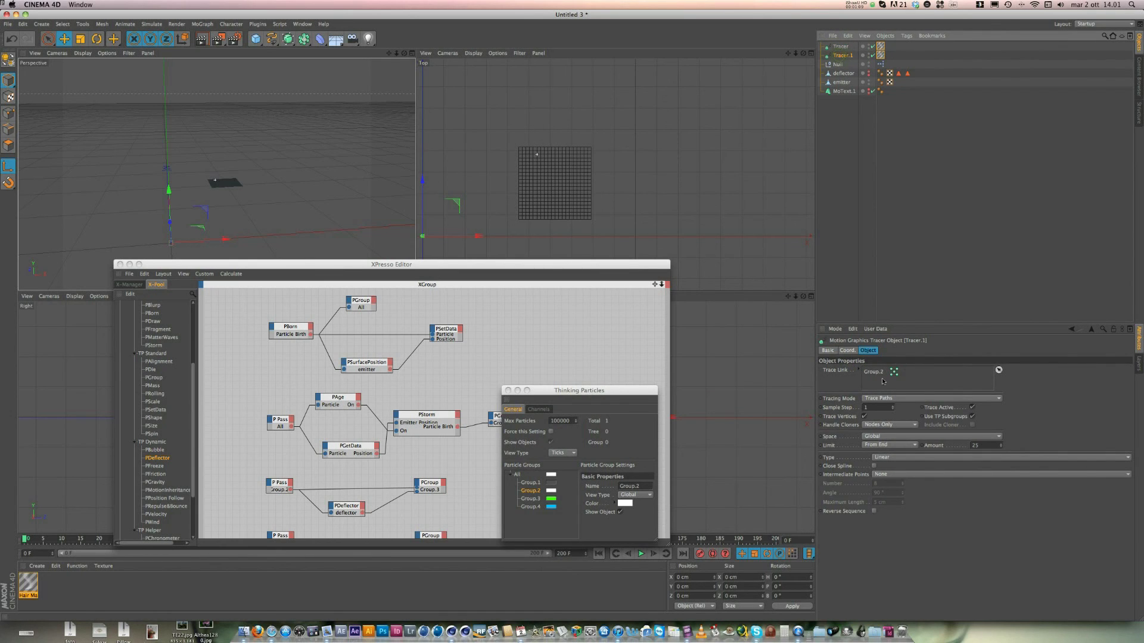
{"action": "mouse_move", "coordinate": [530, 499]}
{"action": "left_mouse_down"}
{"action": "mouse_move", "coordinate": [877, 404]}
{"action": "mouse_move", "coordinate": [876, 384]}
{"action": "left_mouse_up"}
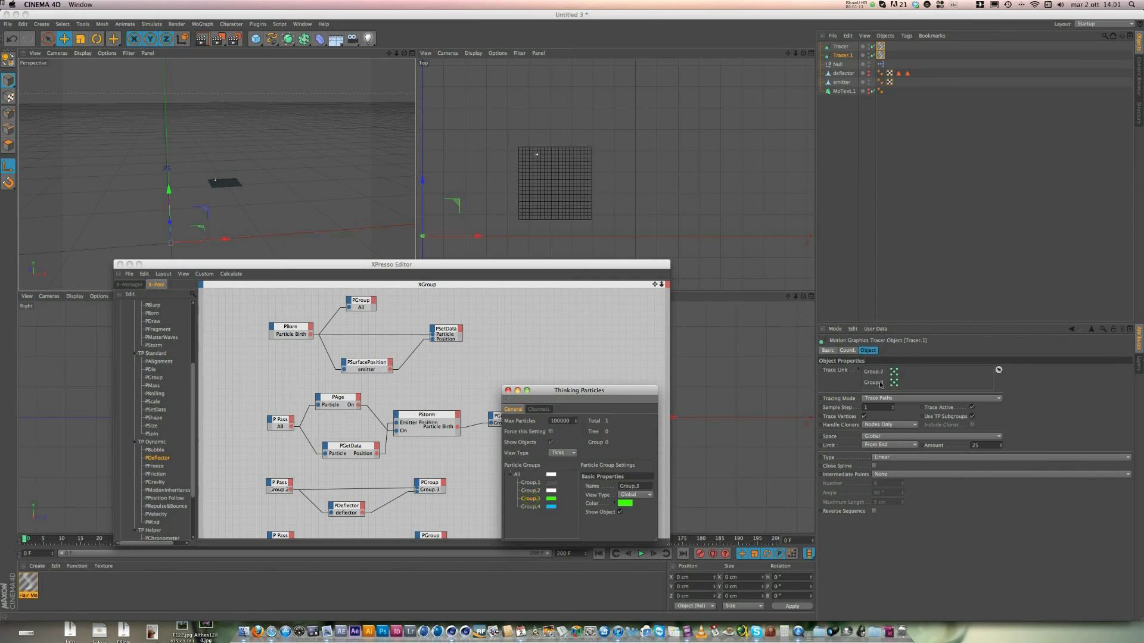
{"action": "key", "text": "BackSpace"}
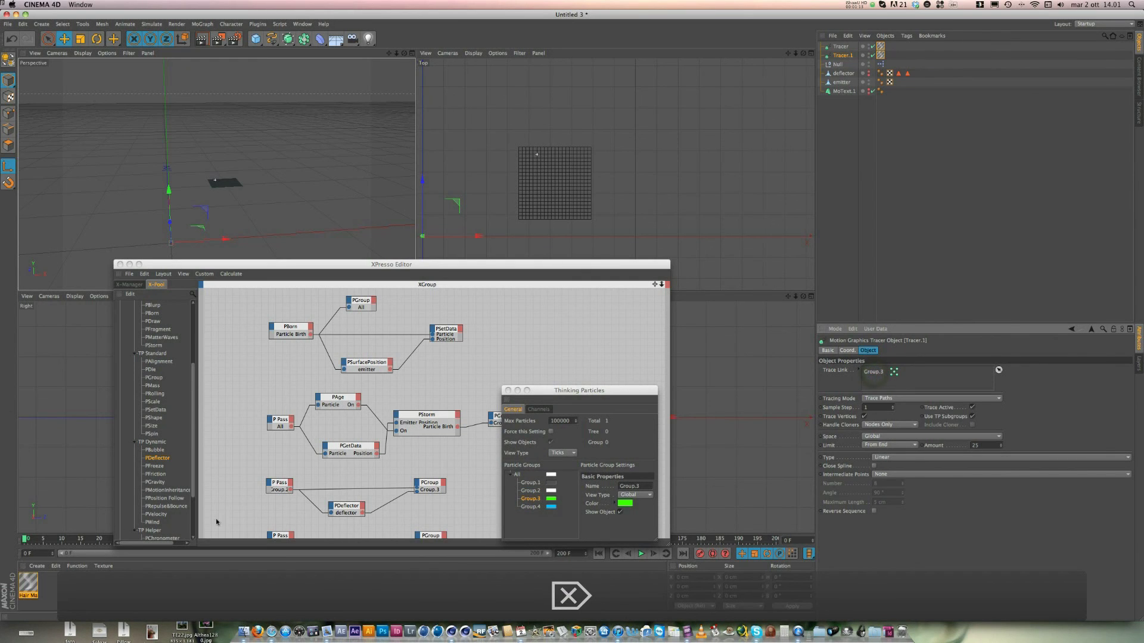
Step: Duplicate the hair material, color the copy bright green (RGB 17, 255, 0) and assign it to the second tracer
{"action": "left_click_drag", "start_coordinate": [23, 584], "coordinate": [52, 586], "text": "ctrl"}
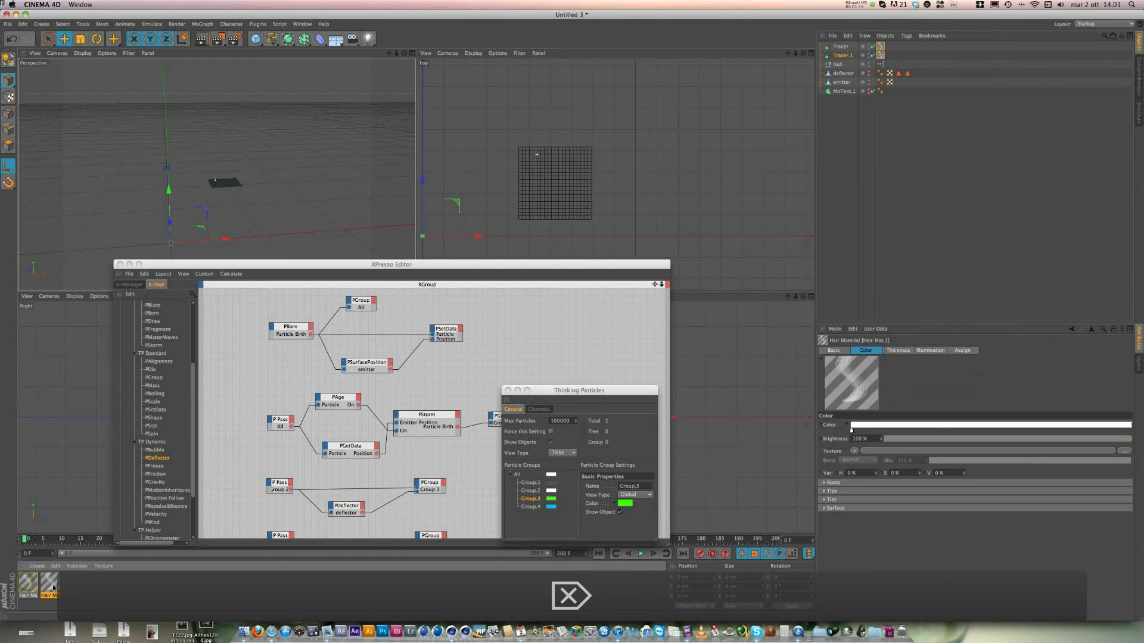
{"action": "double_click", "coordinate": [50, 587]}
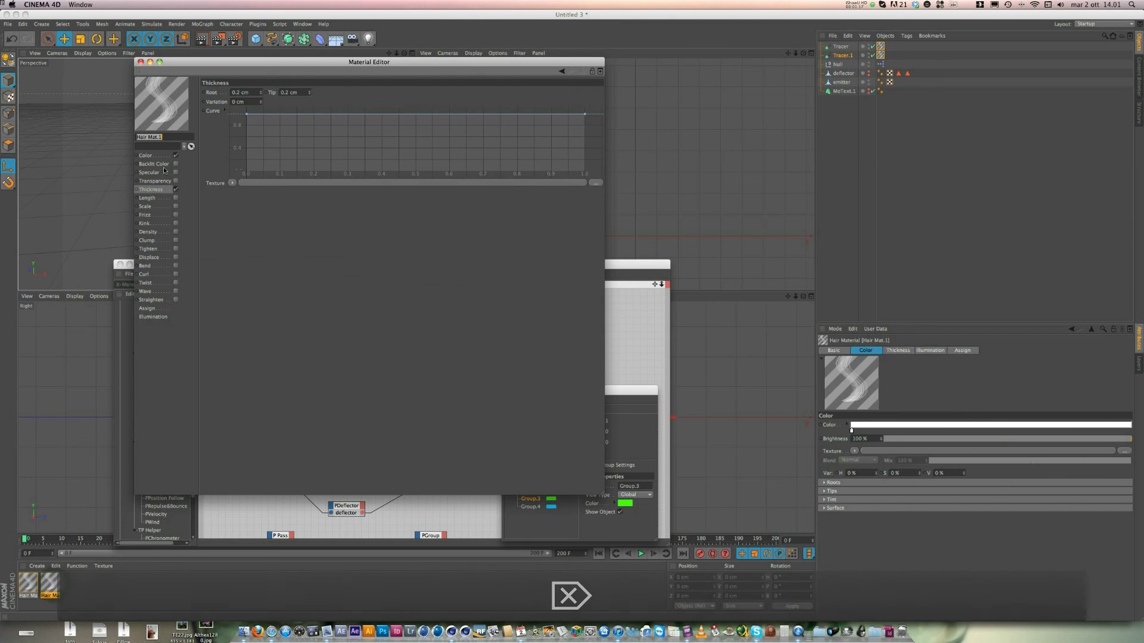
{"action": "left_click", "coordinate": [146, 156]}
{"action": "left_click", "coordinate": [235, 95]}
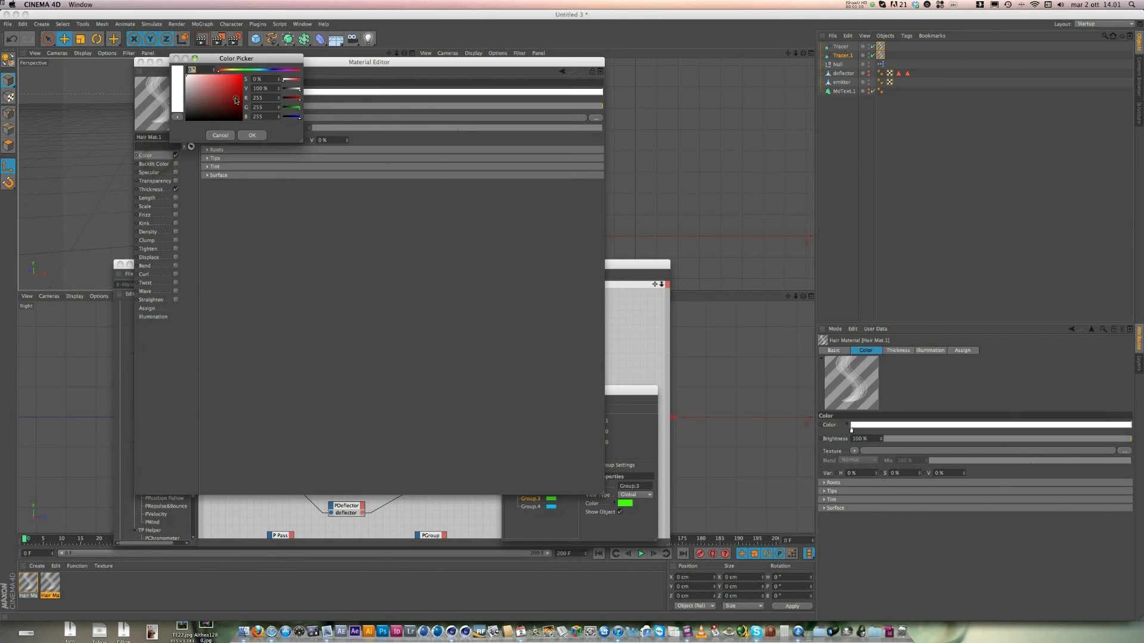
{"action": "left_click_drag", "start_coordinate": [220, 70], "coordinate": [245, 70]}
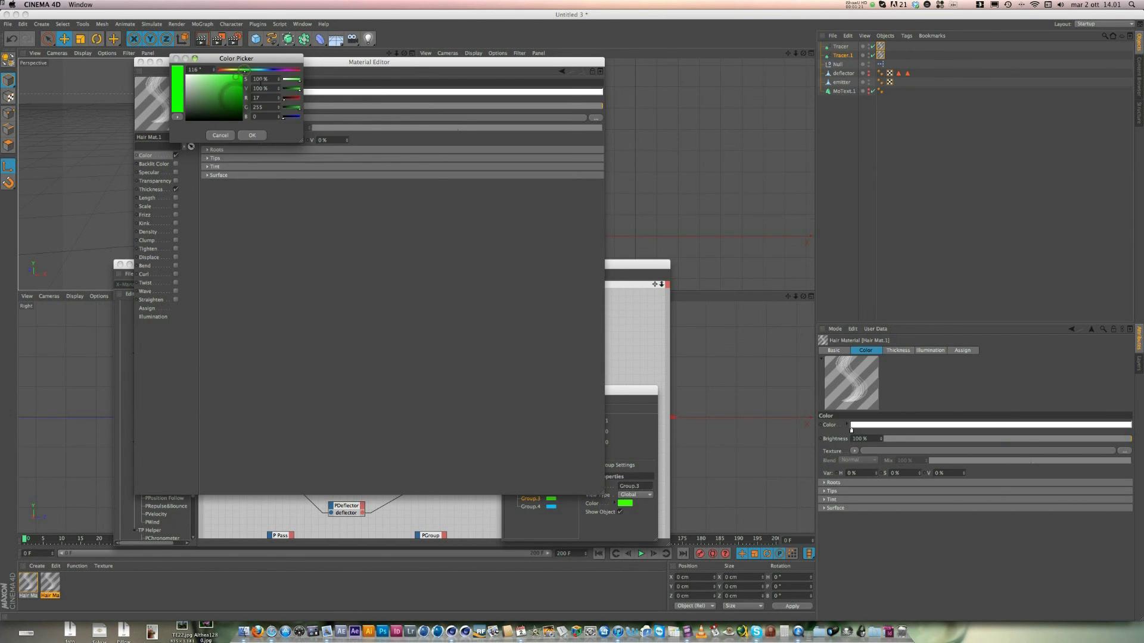
{"action": "left_click", "coordinate": [251, 136]}
{"action": "left_click", "coordinate": [141, 62]}
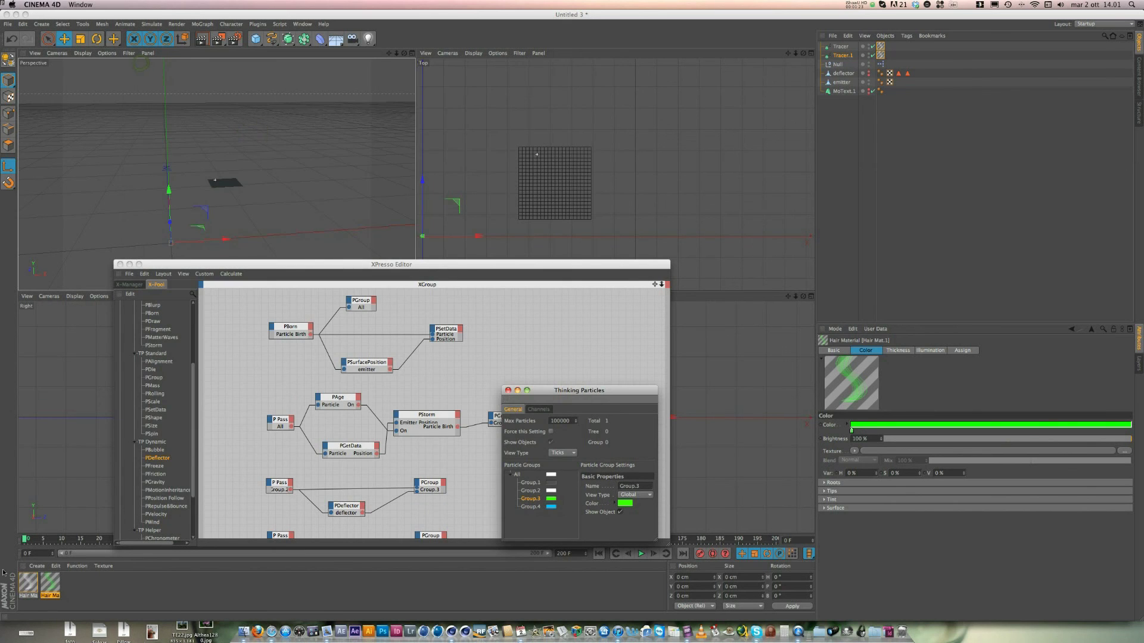
{"action": "left_click_drag", "start_coordinate": [49, 581], "coordinate": [839, 61]}
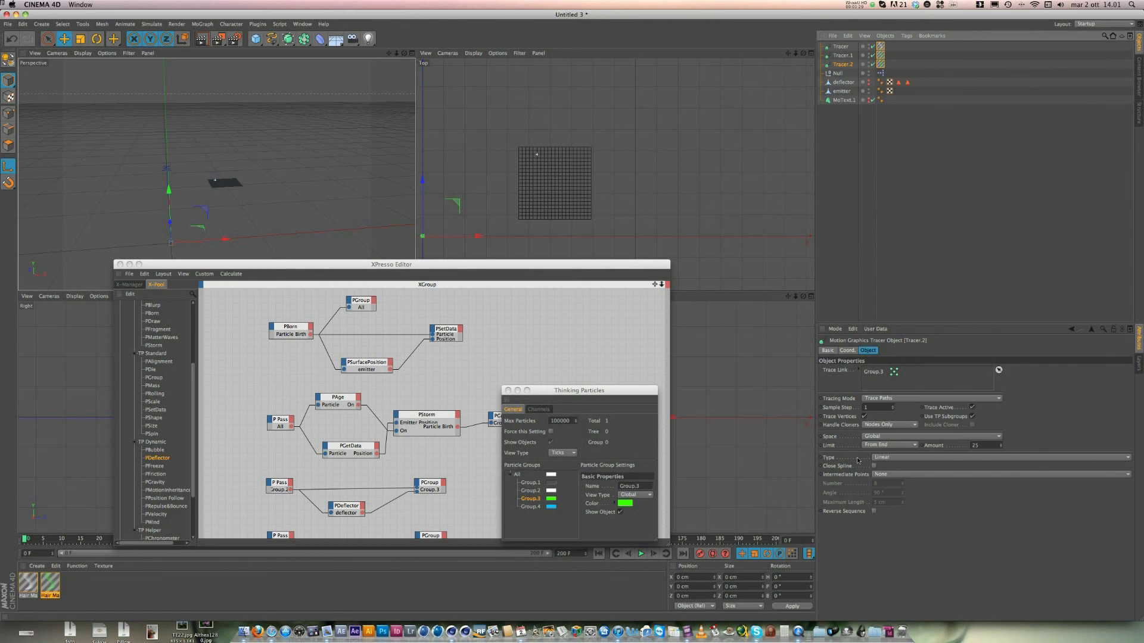
Step: Make a third tracer from the second one and replace Group.3 with Group.4 in its trace link
{"action": "left_click_drag", "start_coordinate": [527, 509], "coordinate": [879, 377]}
{"action": "key", "text": "Delete"}
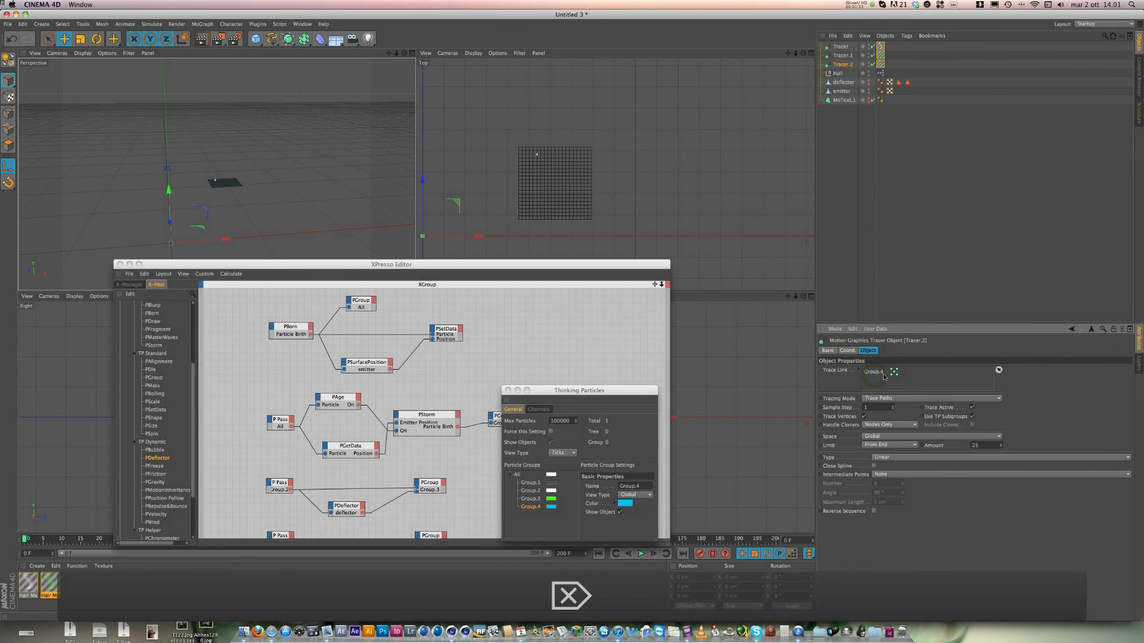
Step: Duplicate the green hair material, color the copy cyan (RGB 0, 225, 255) and assign it to the third tracer
{"action": "left_click_drag", "start_coordinate": [55, 589], "coordinate": [74, 588], "text": "ctrl"}
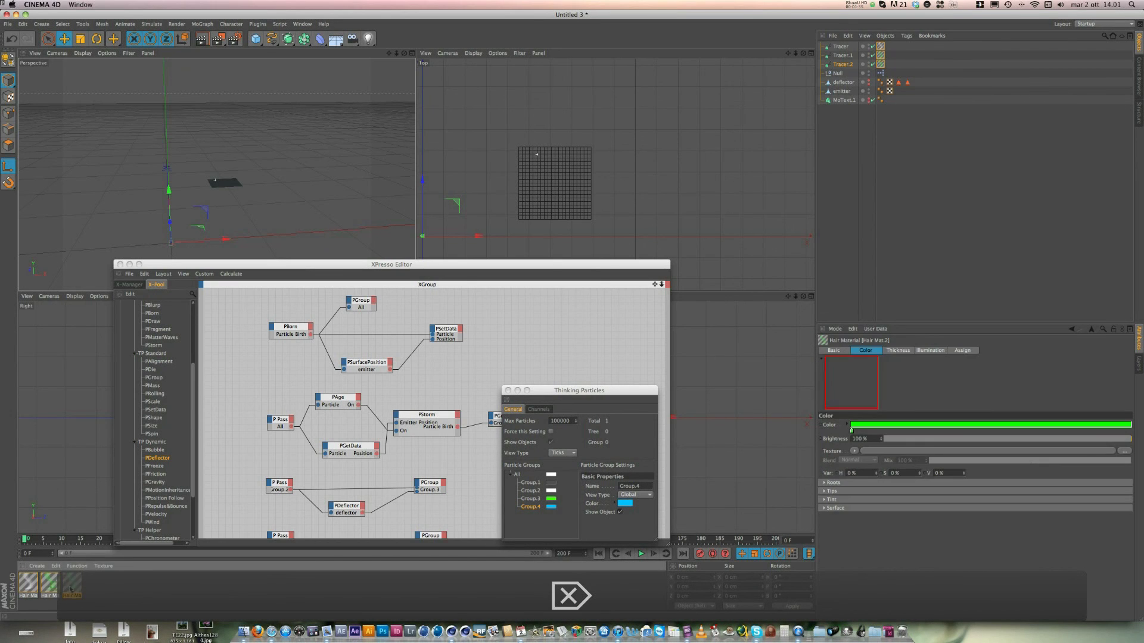
{"action": "double_click", "coordinate": [72, 586]}
{"action": "left_click", "coordinate": [239, 91]}
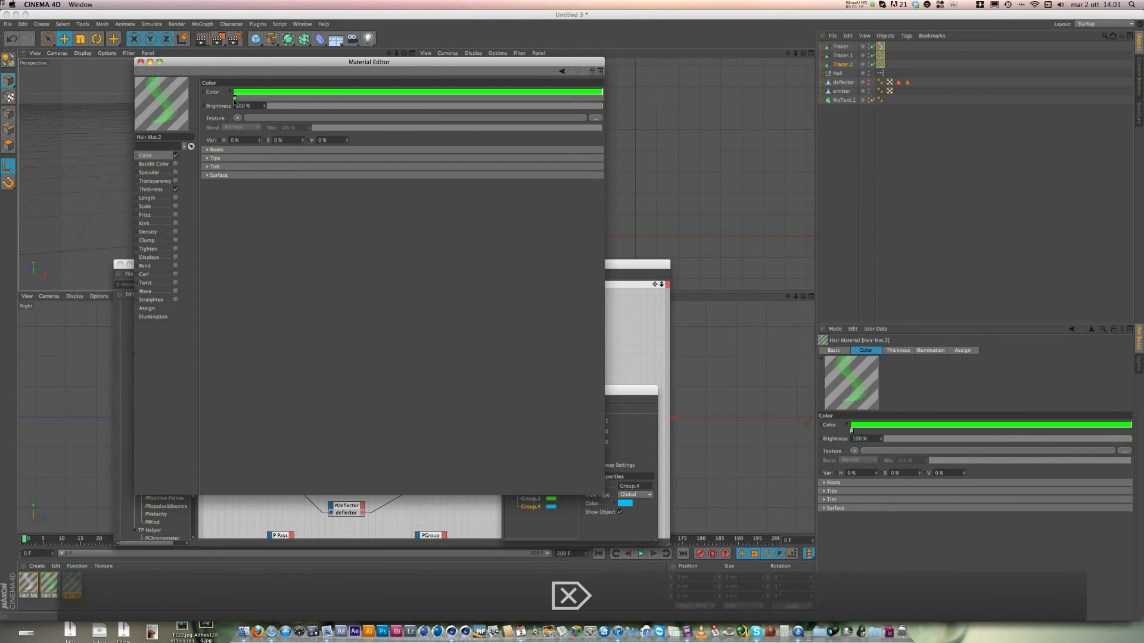
{"action": "left_click_drag", "start_coordinate": [245, 71], "coordinate": [259, 72]}
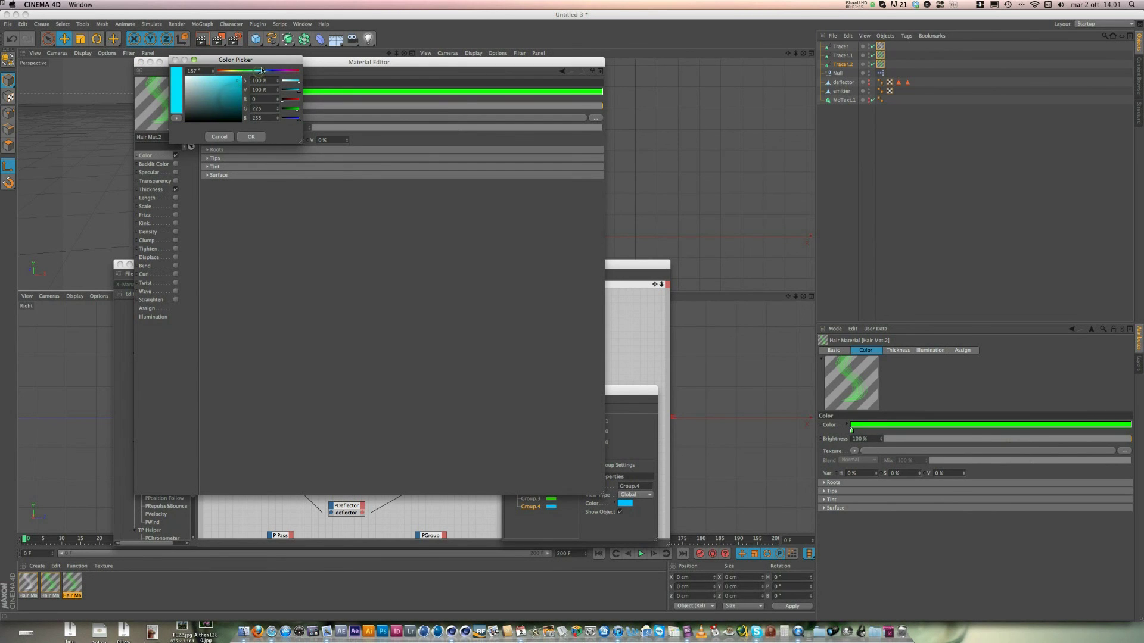
{"action": "left_click", "coordinate": [250, 137]}
{"action": "left_click", "coordinate": [140, 62]}
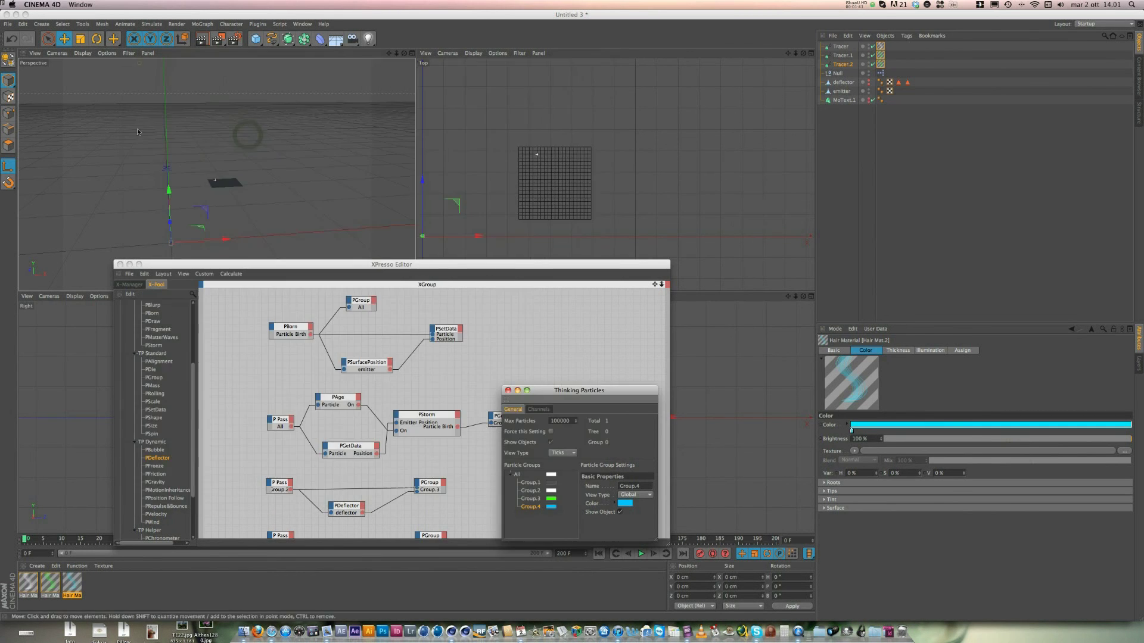
{"action": "left_click_drag", "start_coordinate": [71, 584], "coordinate": [882, 66]}
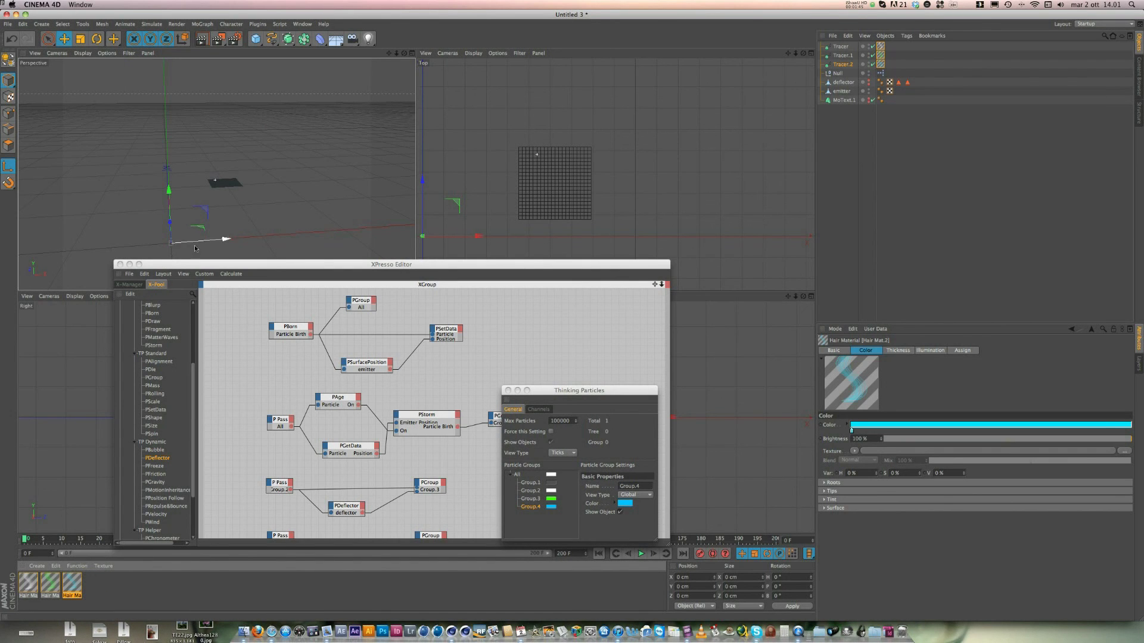
Step: Move the XPresso Editor away from the viewports and play the animation to examine the traced trails inside the R
{"action": "left_click_drag", "start_coordinate": [158, 268], "coordinate": [863, 246]}
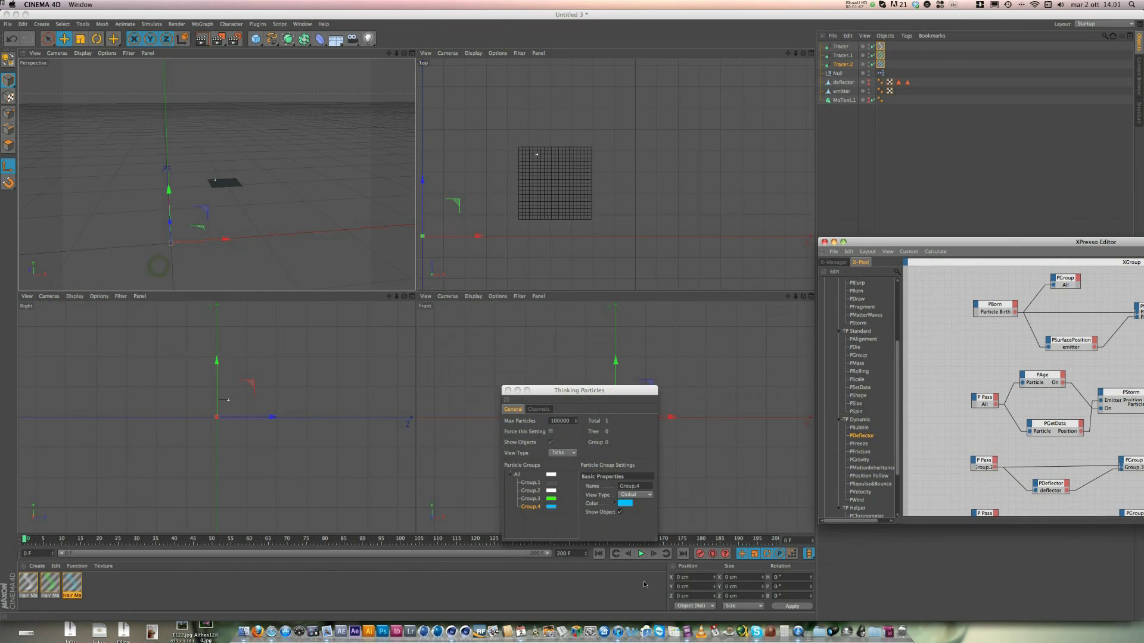
{"action": "left_click", "coordinate": [640, 554]}
{"action": "left_click", "coordinate": [641, 553]}
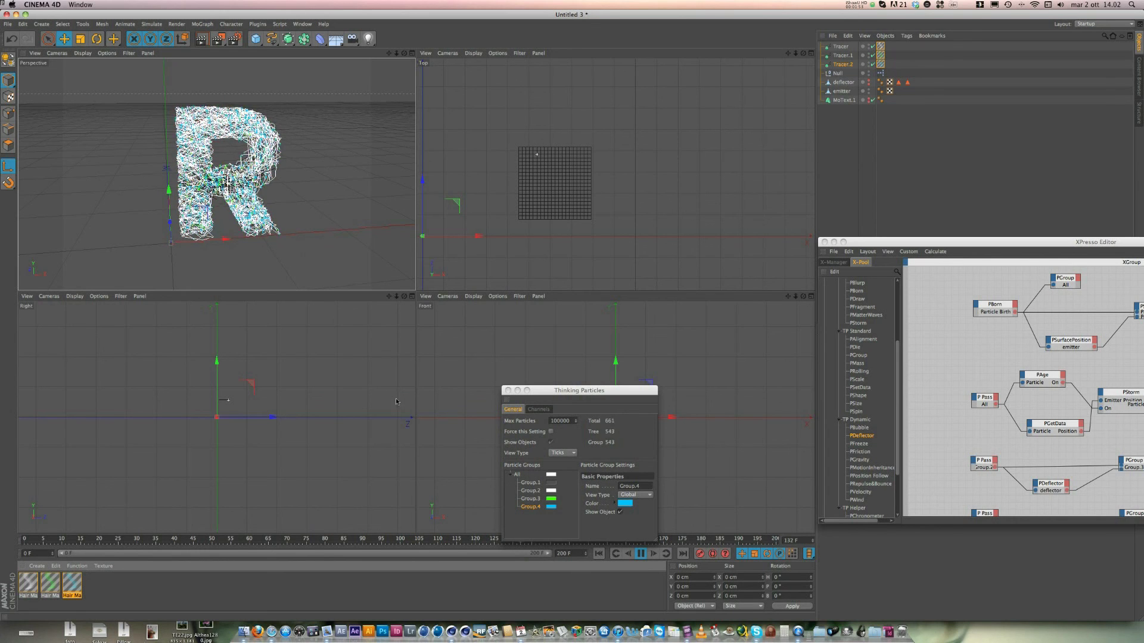
Step: Stop the playback and render the perspective view to check the trail colors inside the R
{"action": "left_click", "coordinate": [640, 553]}
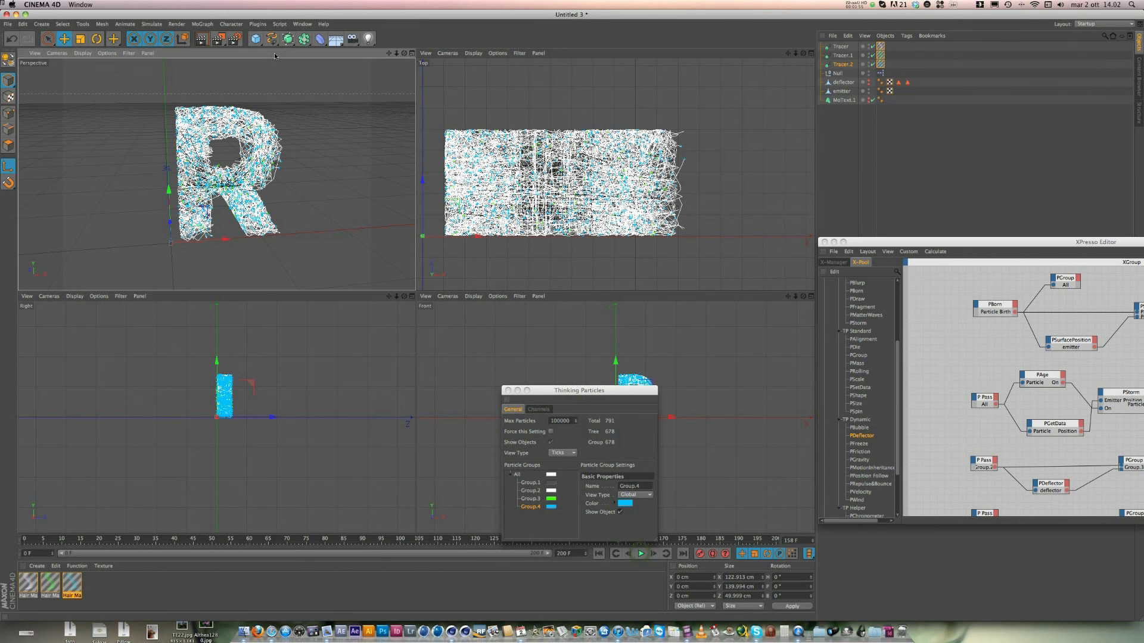
{"action": "left_click", "coordinate": [201, 39]}
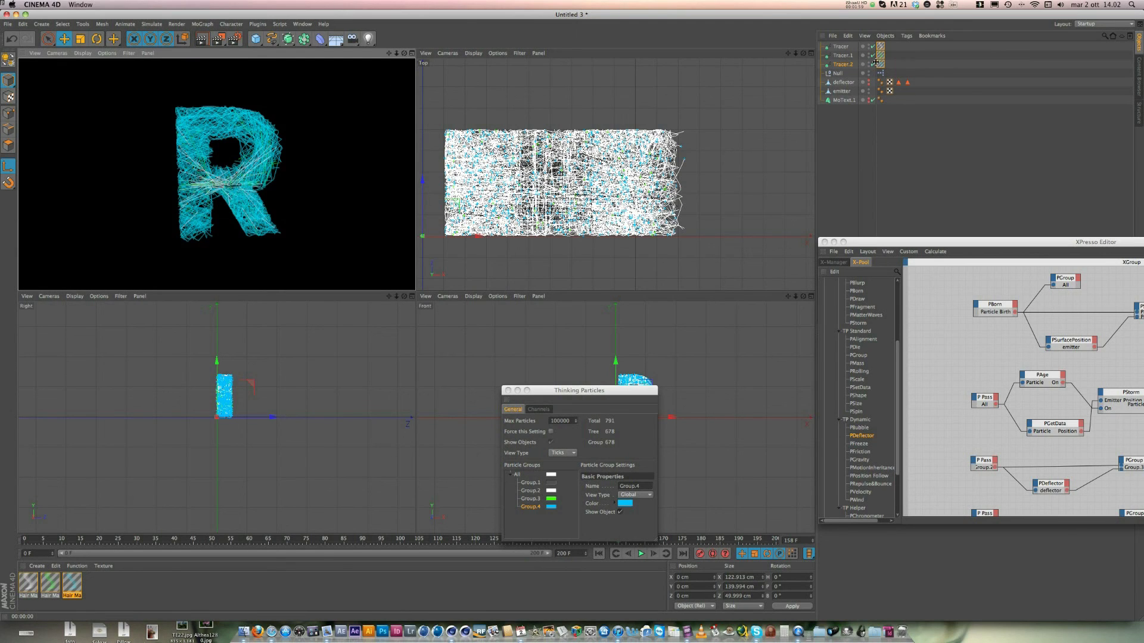
Step: Change the cyan hair material's color to magenta (RGB 221, 0, 255) and render the perspective view again
{"action": "double_click", "coordinate": [67, 589]}
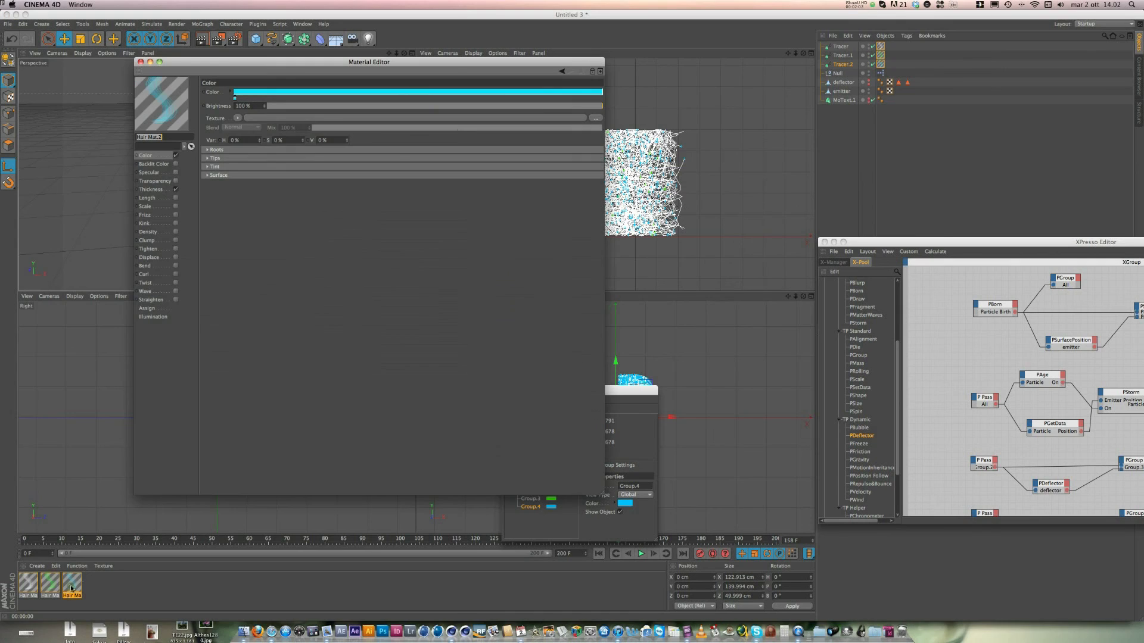
{"action": "left_click", "coordinate": [235, 95]}
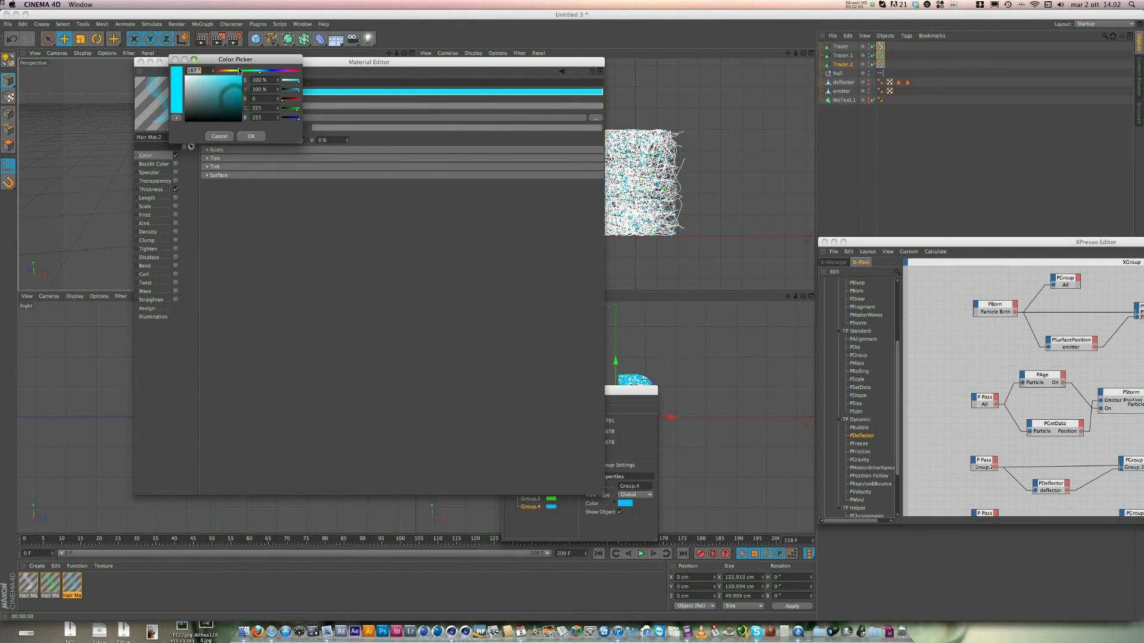
{"action": "left_click_drag", "start_coordinate": [279, 72], "coordinate": [286, 72]}
{"action": "left_click", "coordinate": [250, 136]}
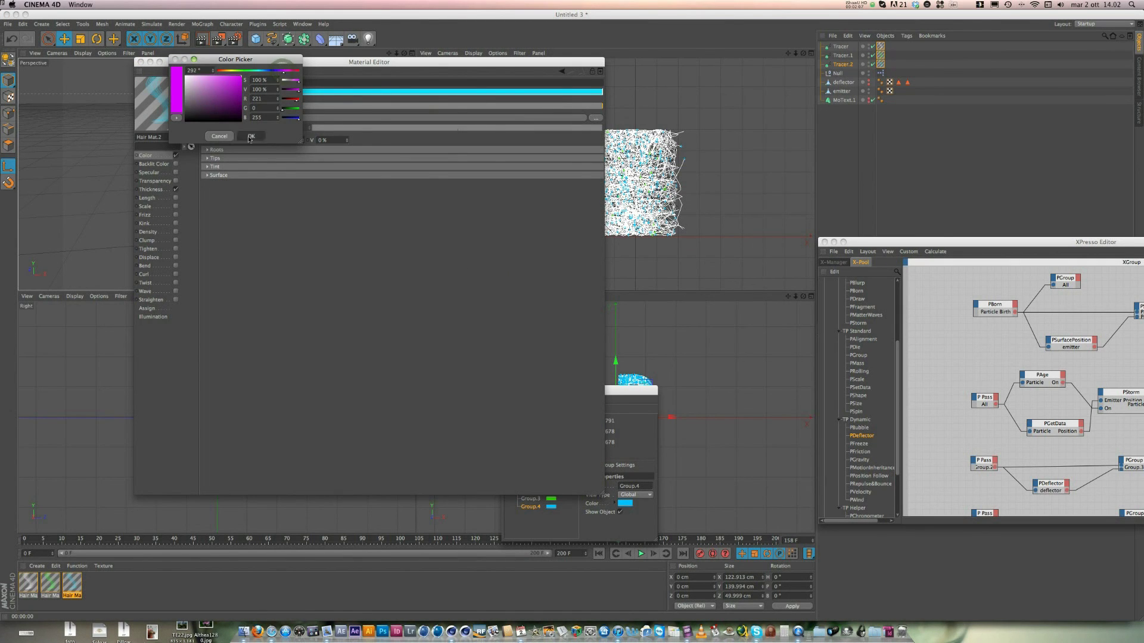
{"action": "left_click", "coordinate": [140, 62]}
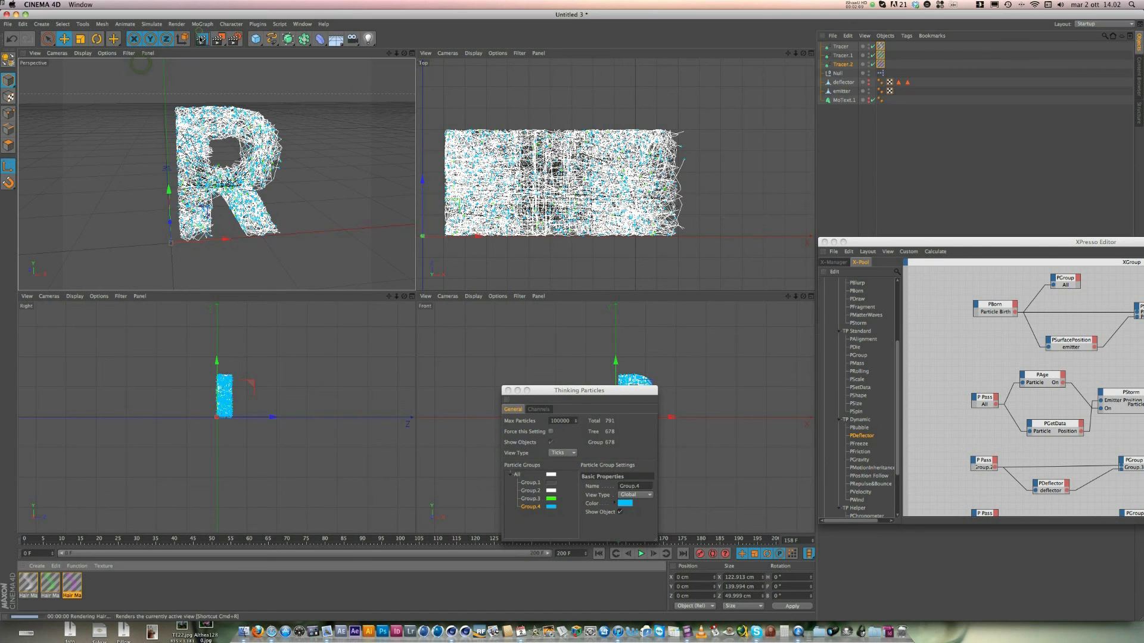
{"action": "left_click", "coordinate": [201, 40]}
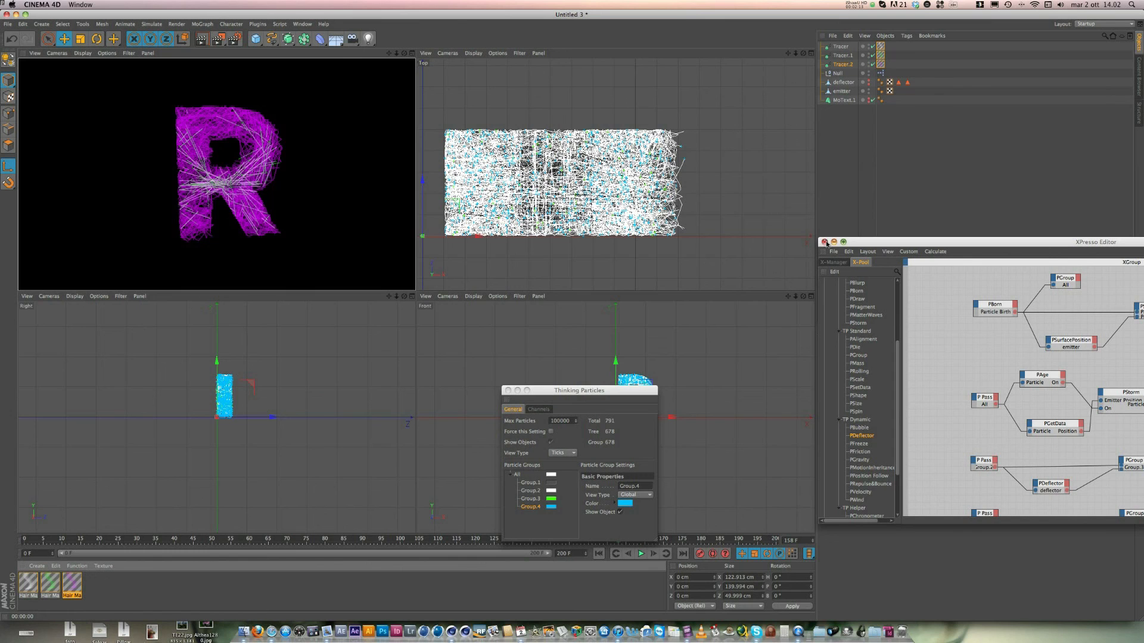
Step: Set the PStorm node's Shot value to 2 in the XPresso setup and close the XPresso Editor
{"action": "left_click_drag", "start_coordinate": [864, 242], "coordinate": [374, 349]}
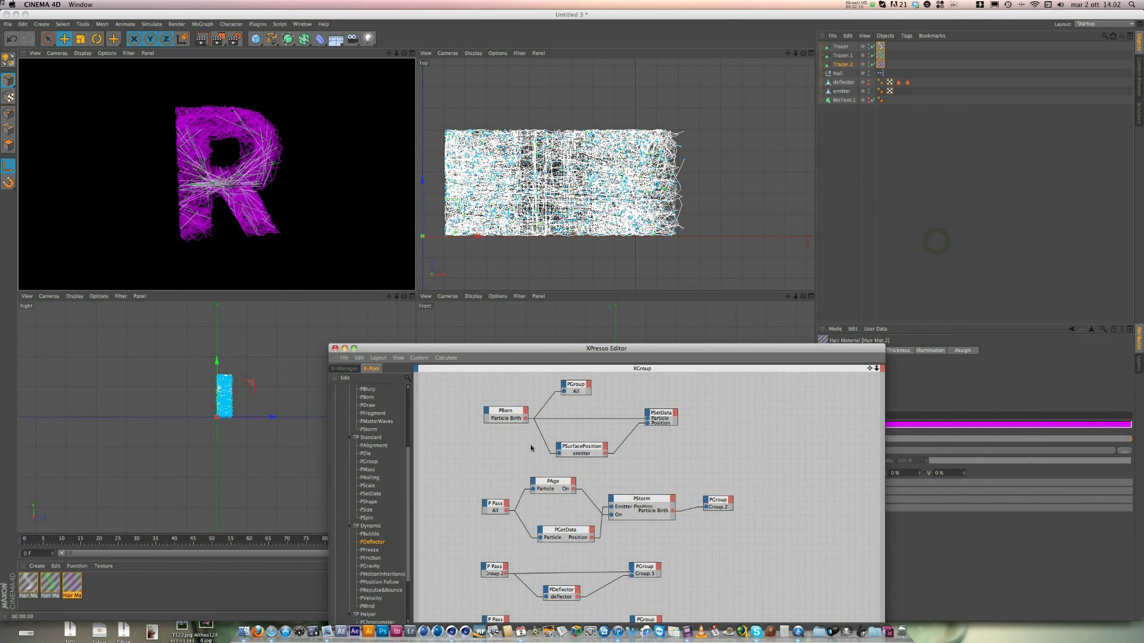
{"action": "left_click", "coordinate": [653, 500]}
{"action": "left_click_drag", "start_coordinate": [846, 351], "coordinate": [658, 362]}
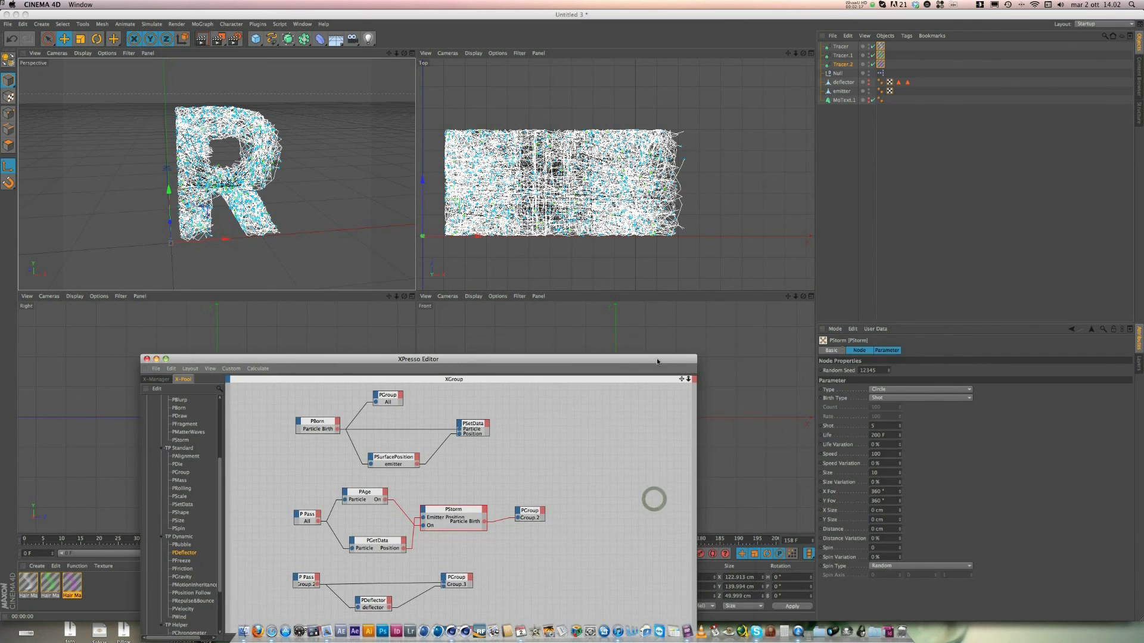
{"action": "left_click_drag", "start_coordinate": [886, 426], "coordinate": [760, 417]}
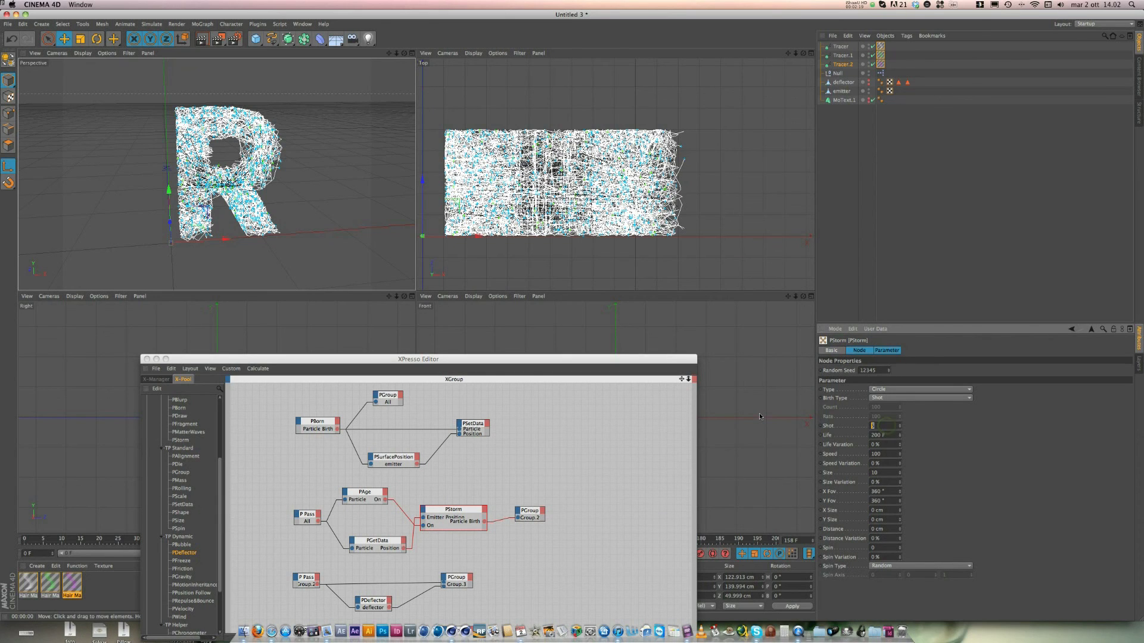
{"action": "type", "text": "2"}
{"action": "key", "text": "Return"}
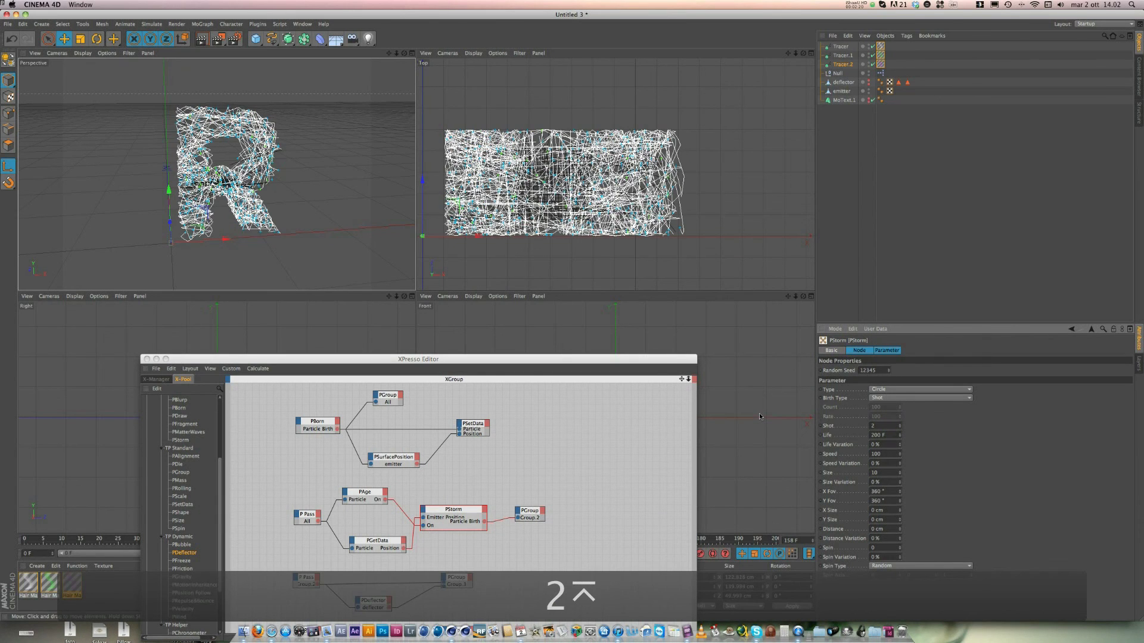
{"action": "left_click", "coordinate": [147, 359]}
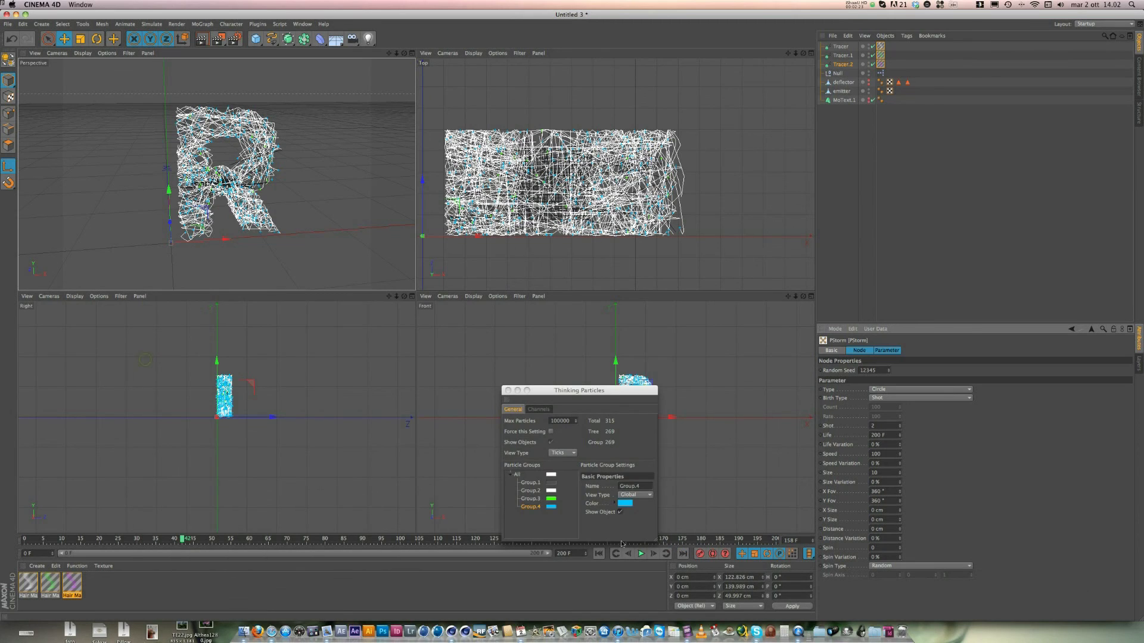
Step: Replay the animation from the first frame, stop it near the end and render the perspective view
{"action": "left_click", "coordinate": [599, 553]}
{"action": "left_click", "coordinate": [641, 554]}
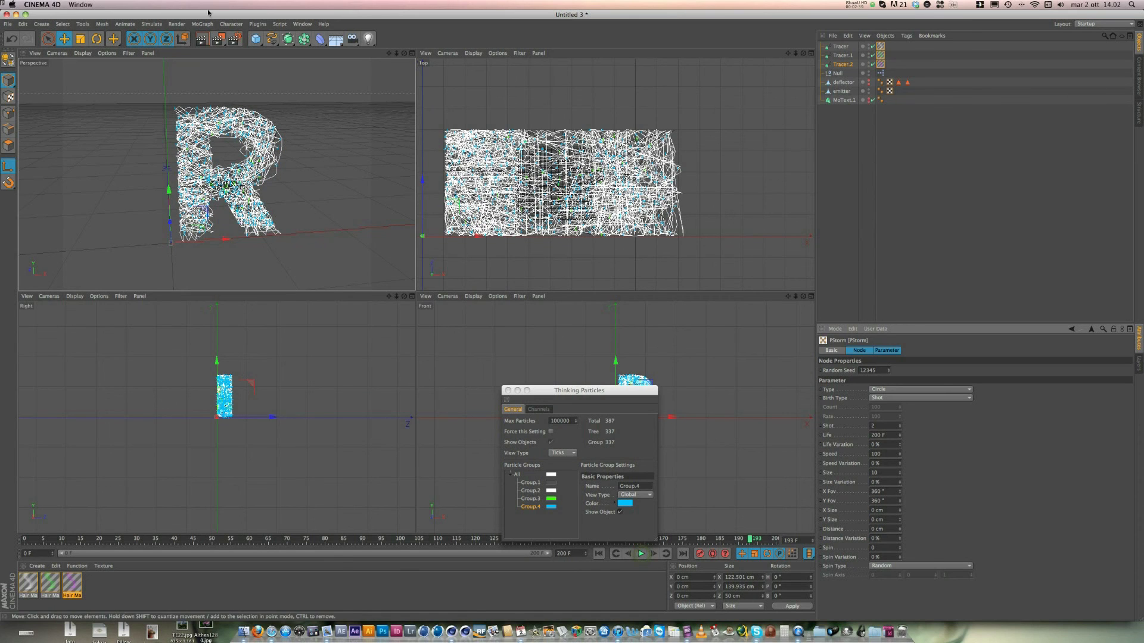
{"action": "left_click", "coordinate": [201, 39]}
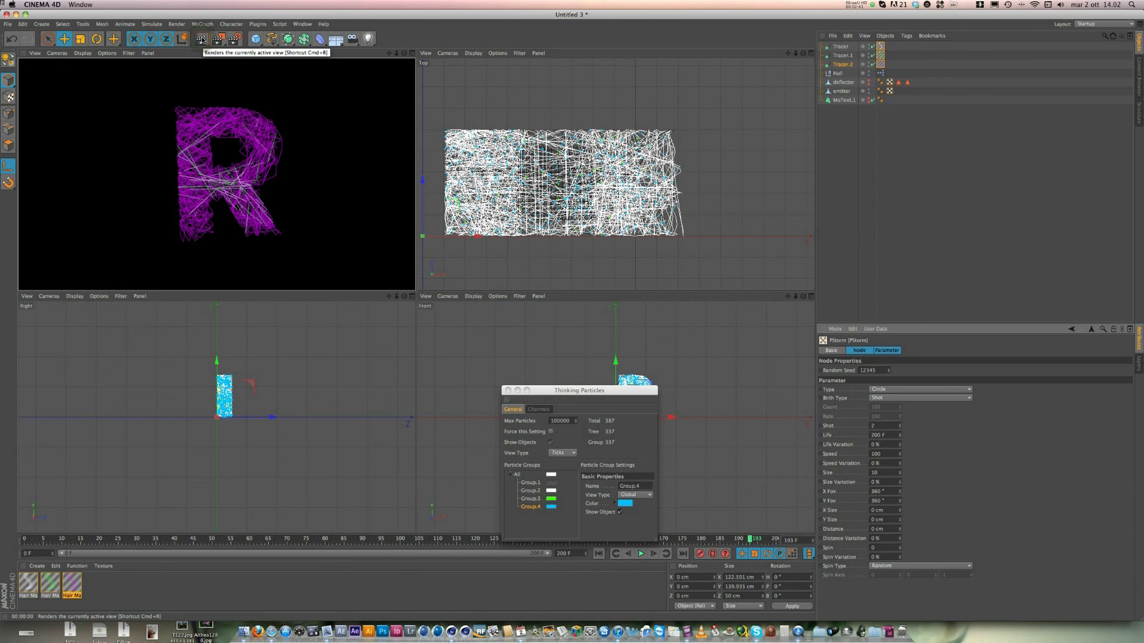